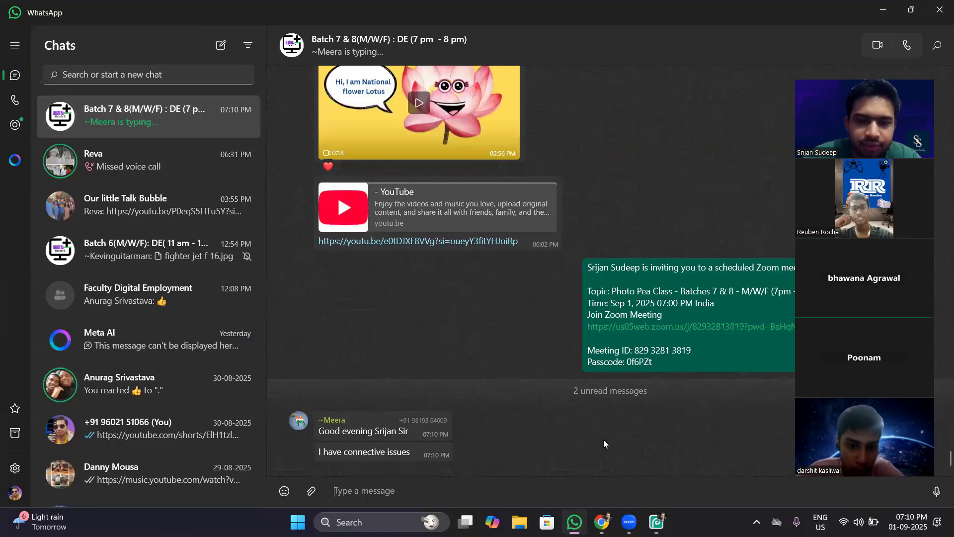
Close the WhatsApp window and return to Photopea.
mouse_move(574, 522)
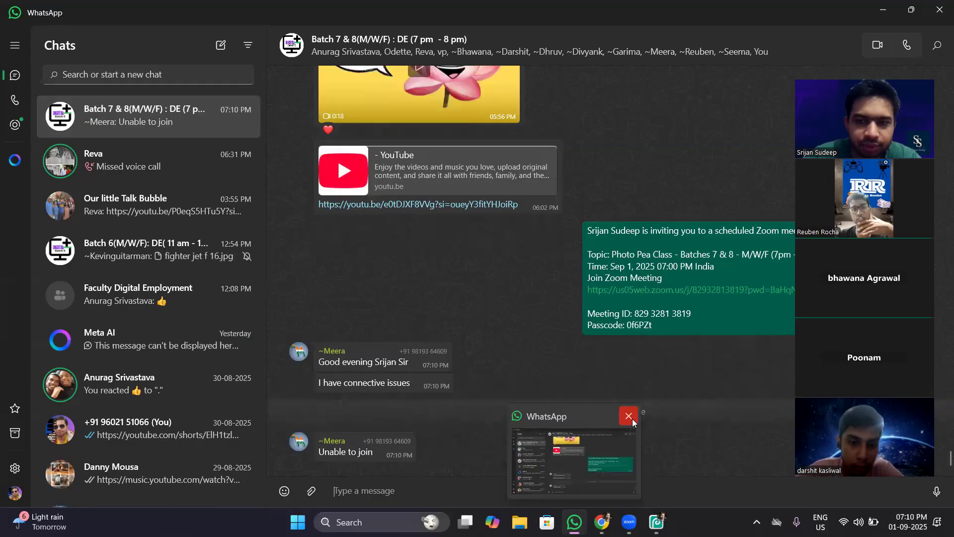
click(633, 422)
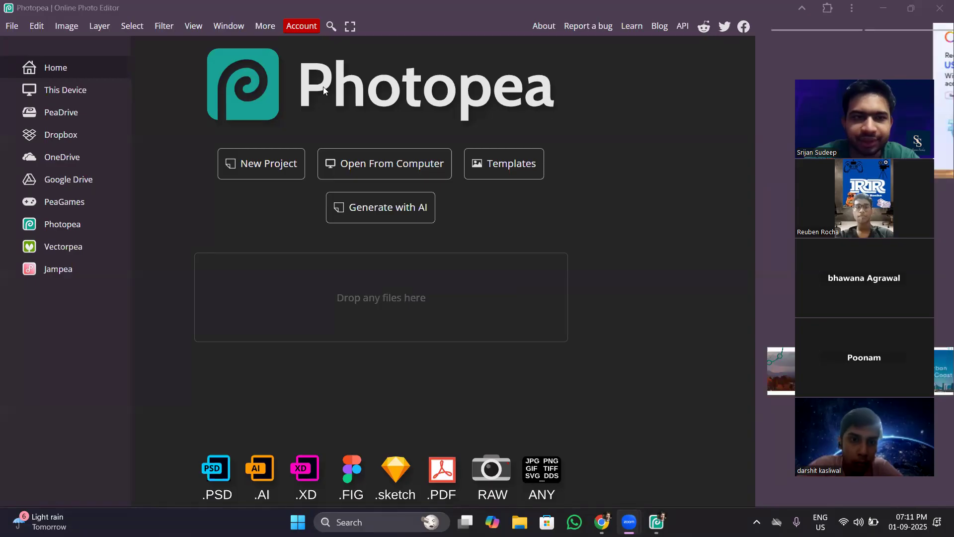
Look for the Install Photopea option in the installed Photopea app, and leave it without choosing anything.
click(263, 26)
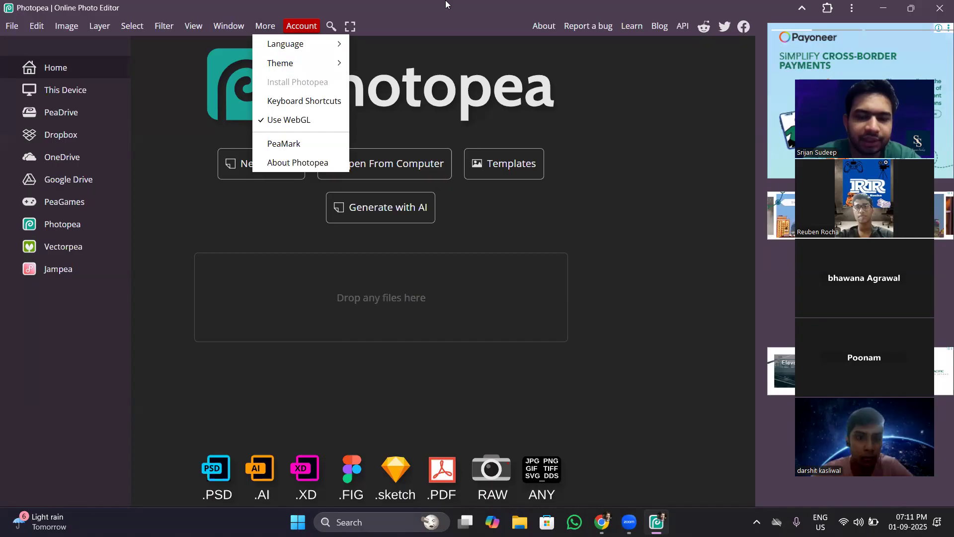
click(628, 419)
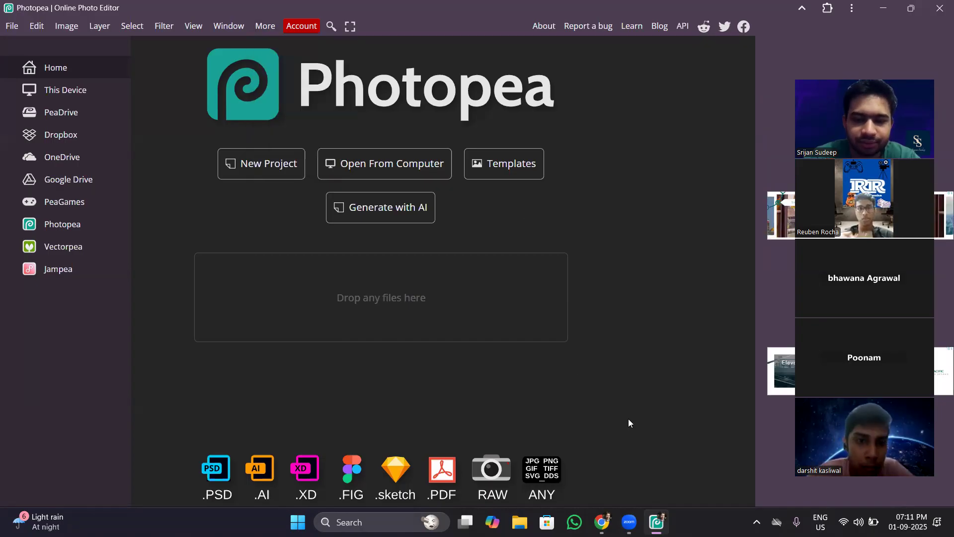
mouse_move(601, 521)
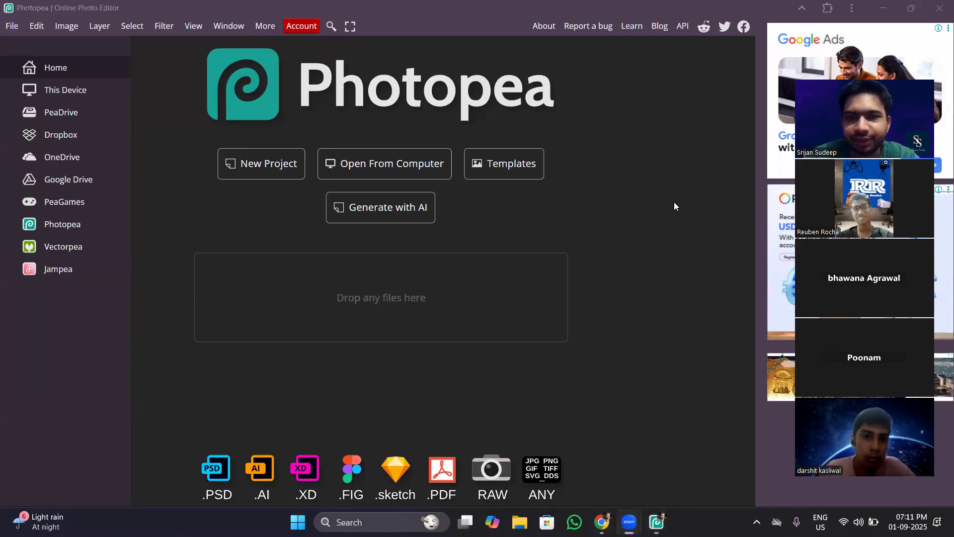
click(524, 2)
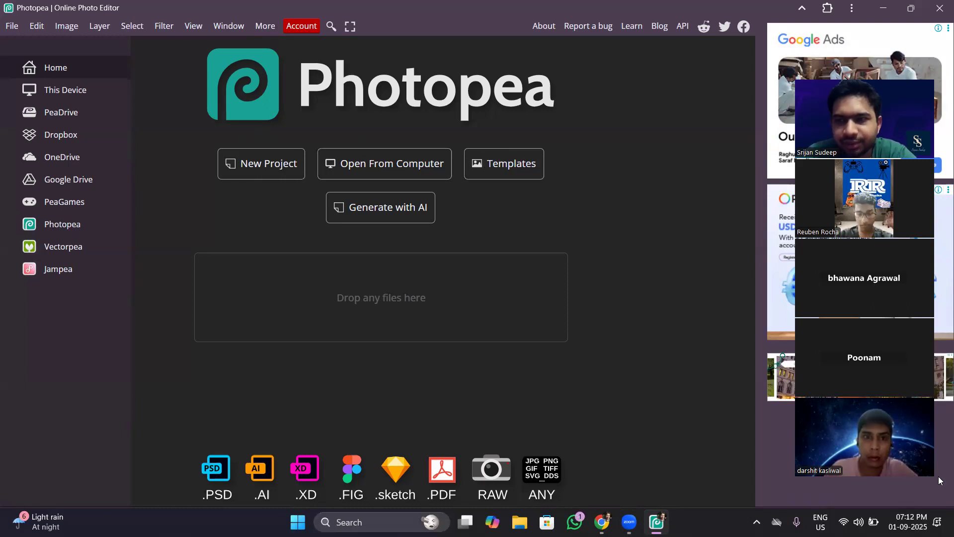
Minimise Photopea, reveal the desktop shortcut by shrinking Chrome, restore its full size, and open a guest browser window.
click(885, 8)
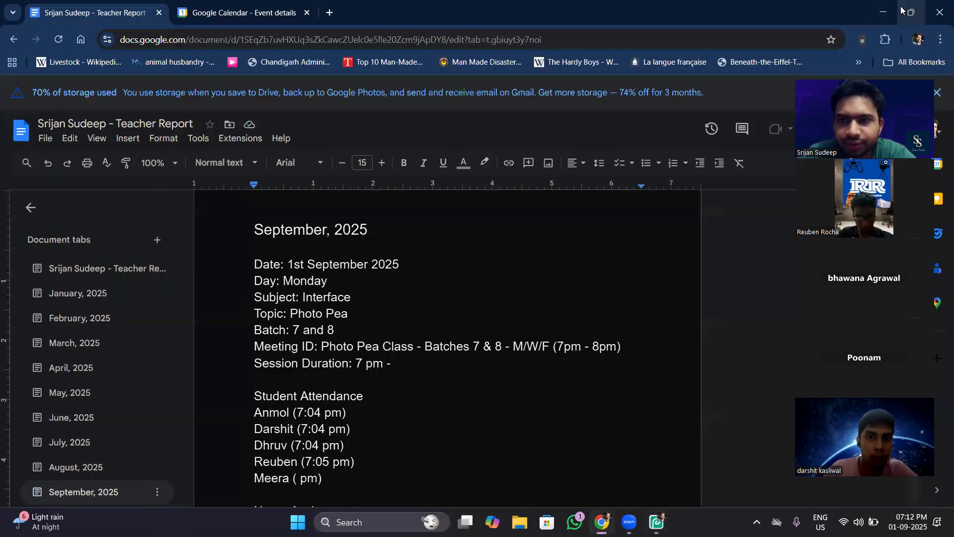
click(900, 10)
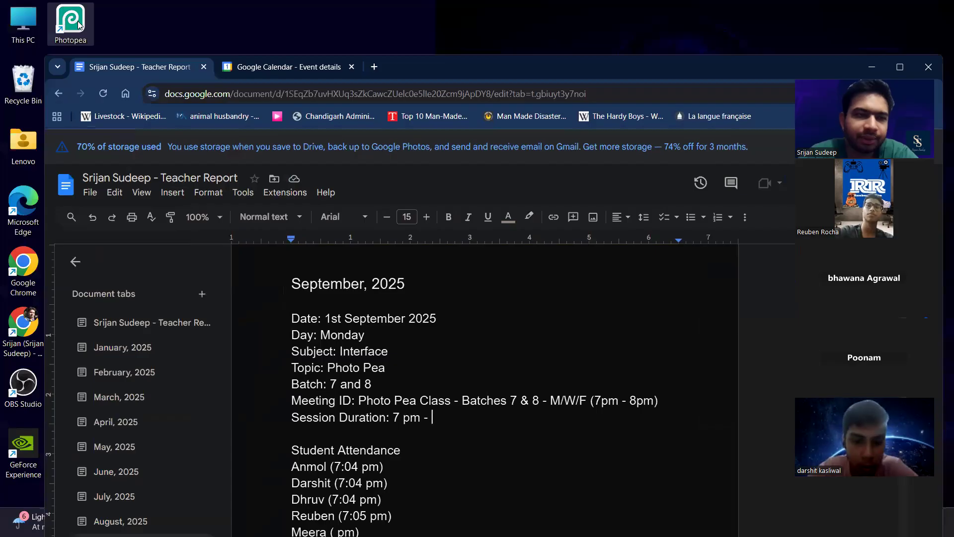
double_click(310, 54)
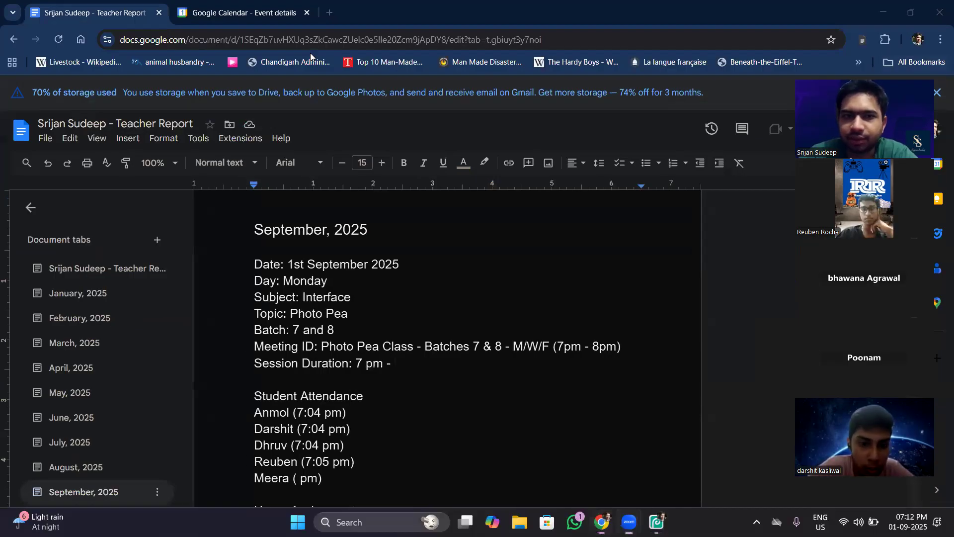
click(918, 40)
click(761, 269)
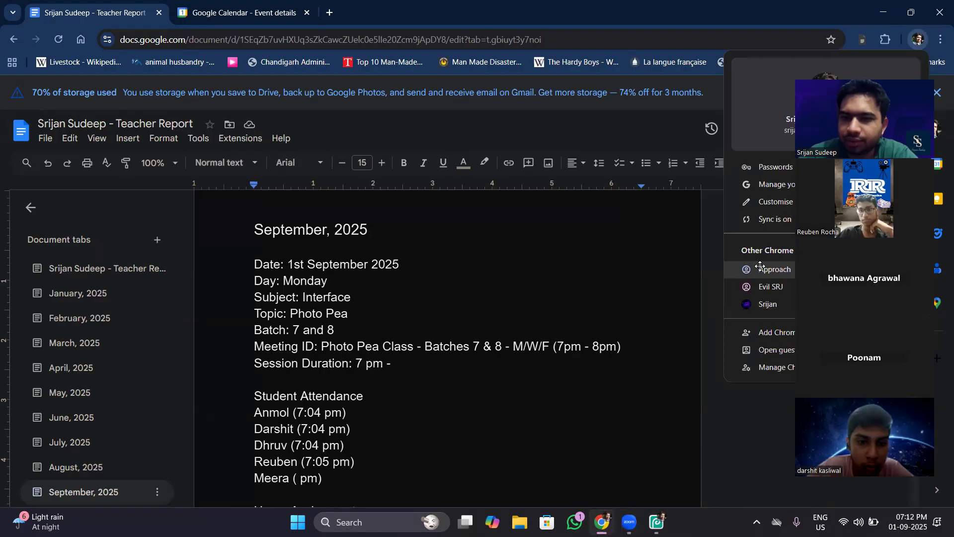
click(506, 19)
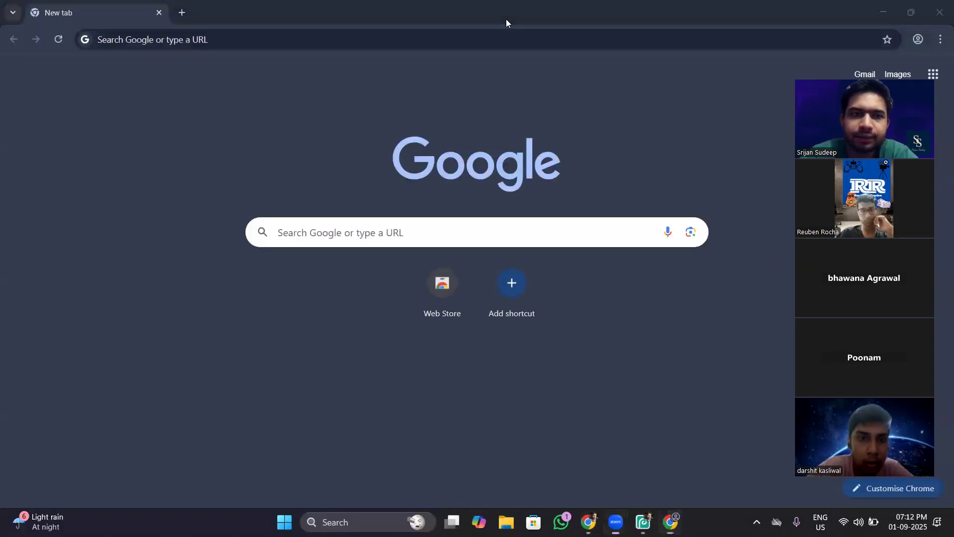
Search Google for "photo pea" and load the Photopea online editor from the first result.
click(379, 227)
text(photo )
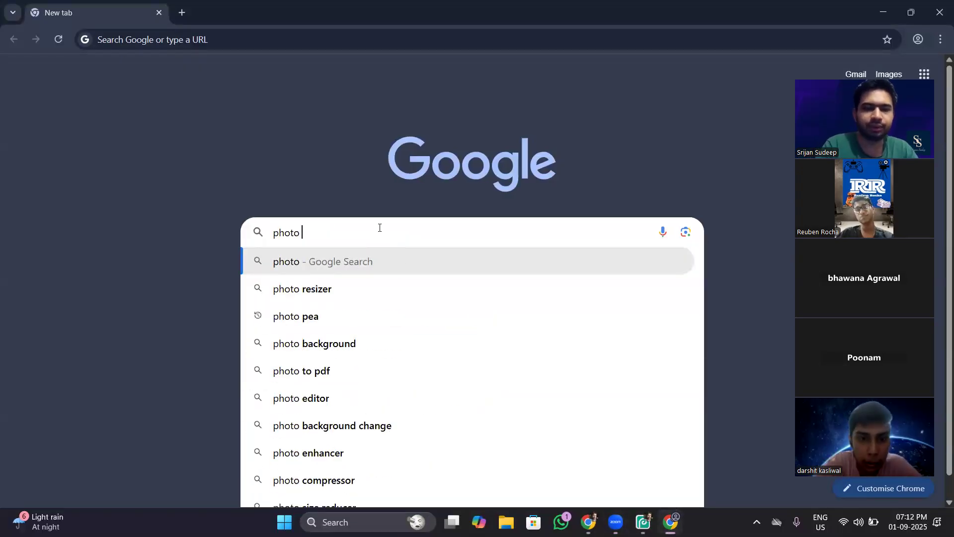
text(pea)
key(Return)
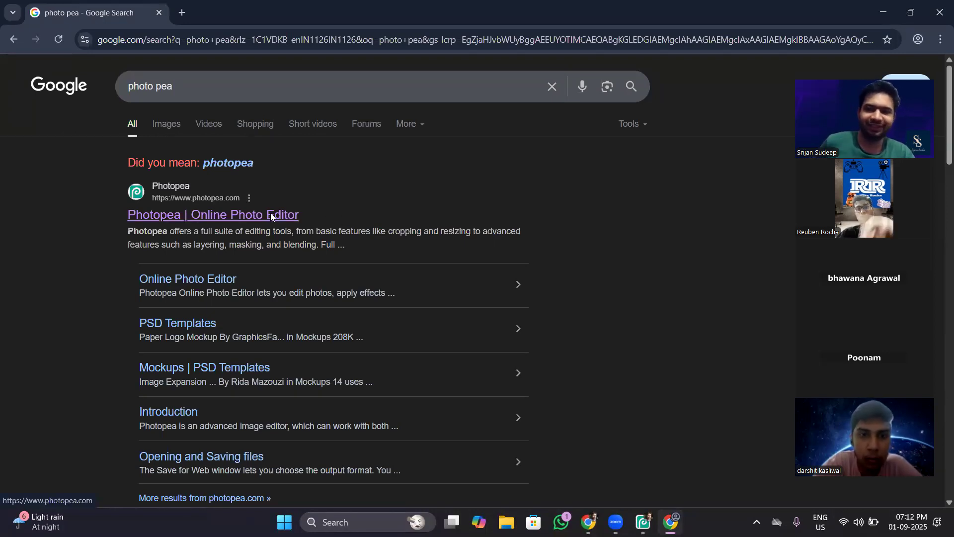
click(251, 217)
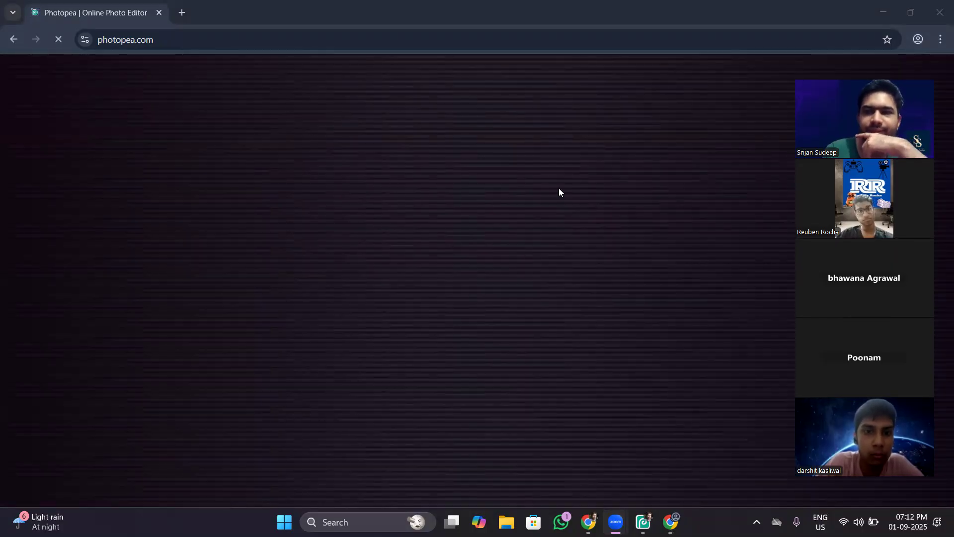
click(7, 44)
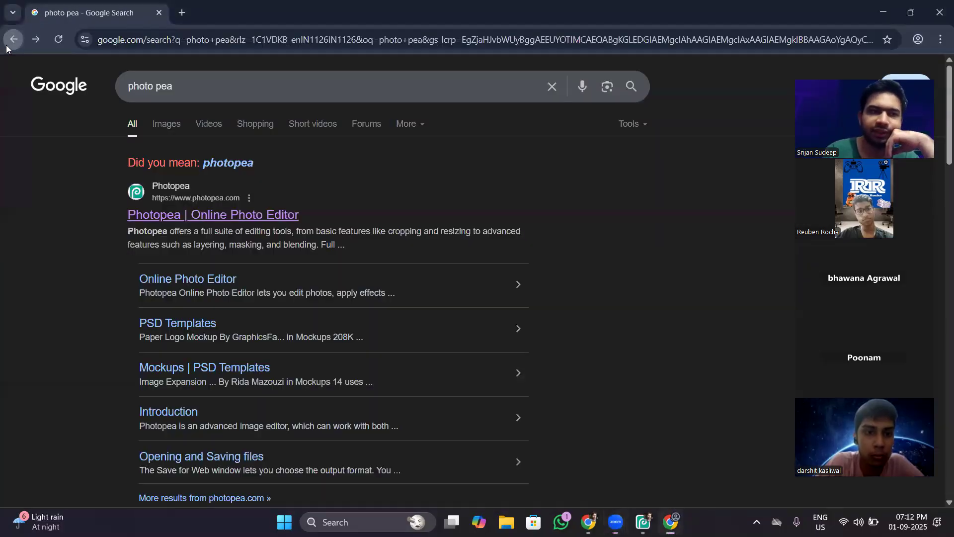
click(214, 214)
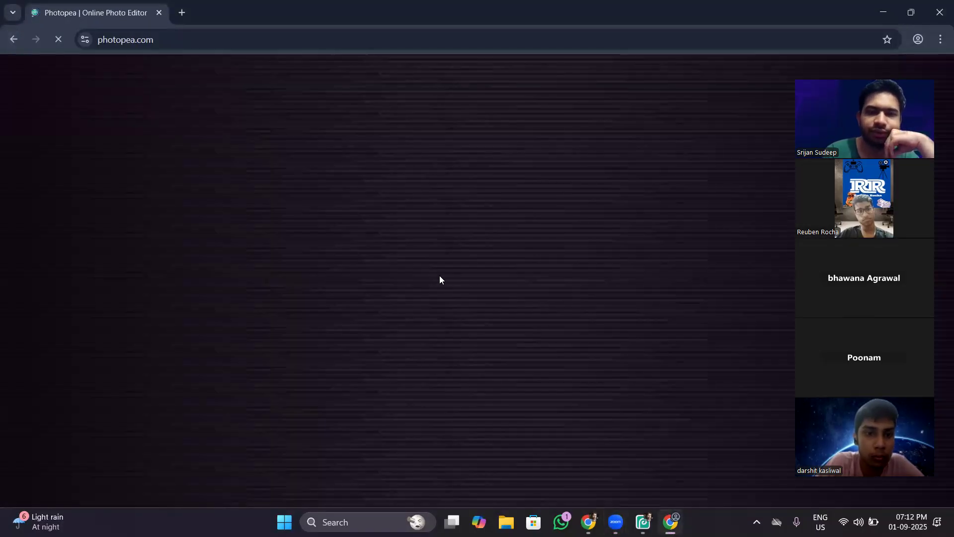
Switch to the installed Photopea app and check its Install Photopea option for comparison with the browser version.
mouse_move(643, 520)
click(643, 503)
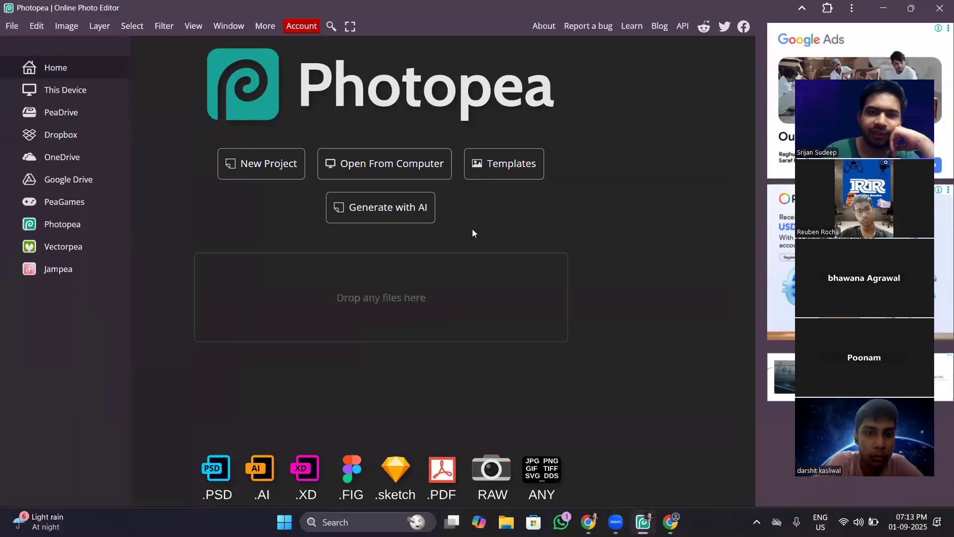
click(302, 26)
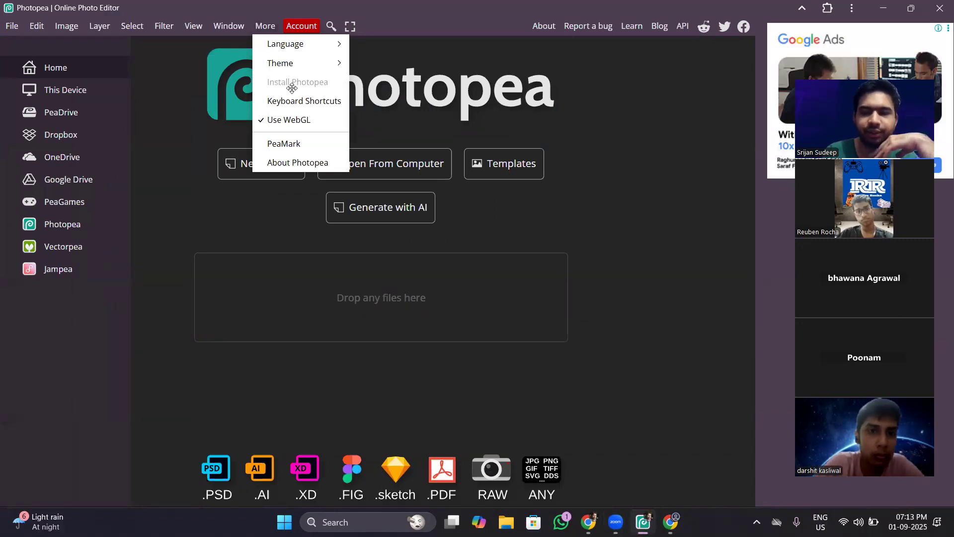
click(651, 330)
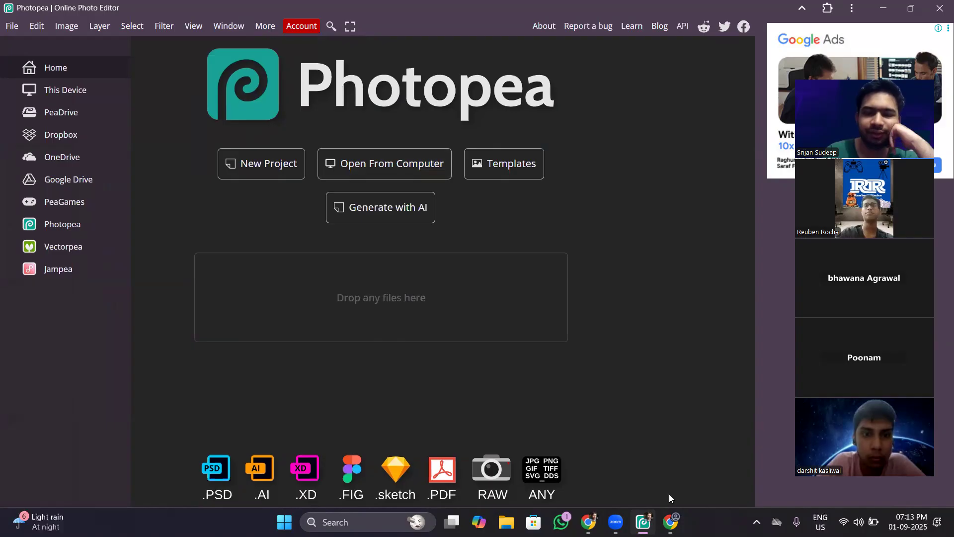
Check the install option on the Photopea page in Chrome and close the guest browser window.
mouse_move(670, 521)
click(666, 456)
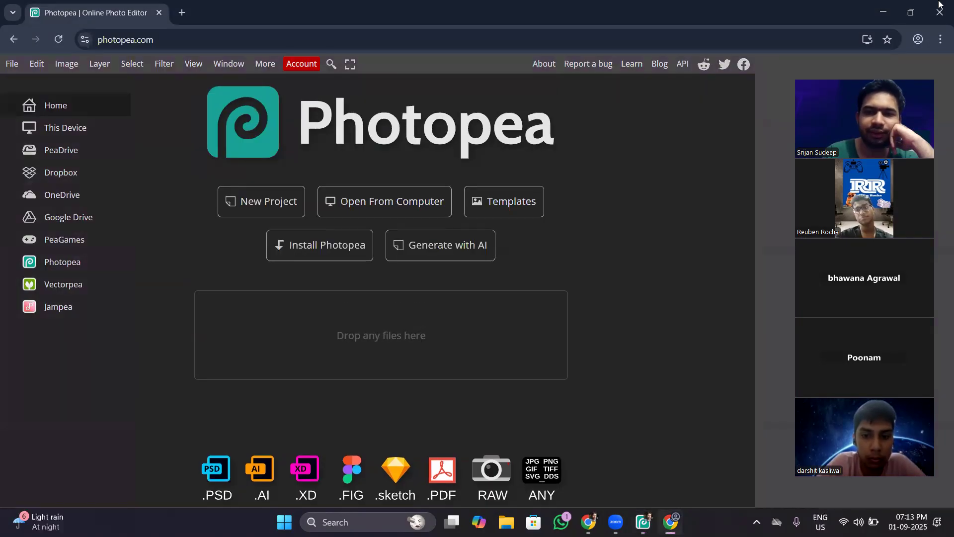
click(263, 64)
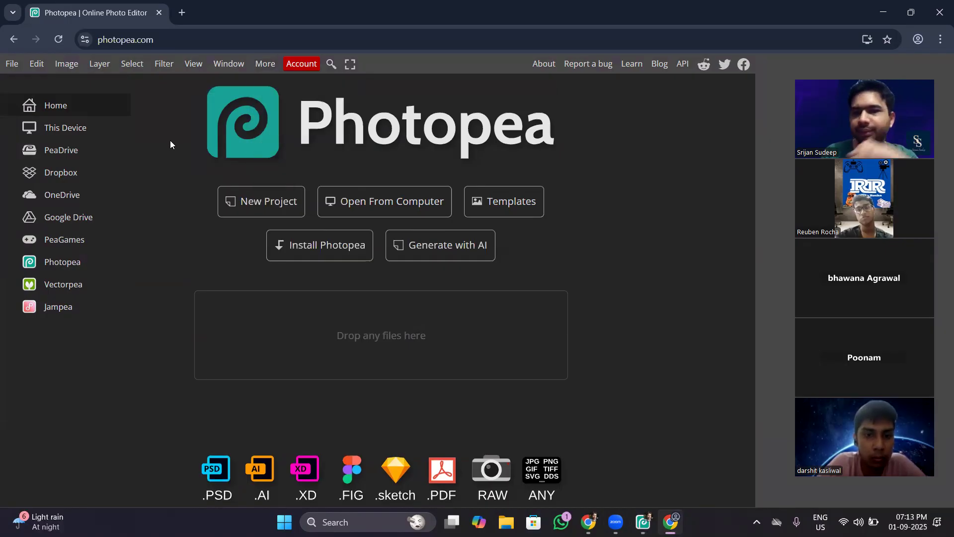
click(939, 12)
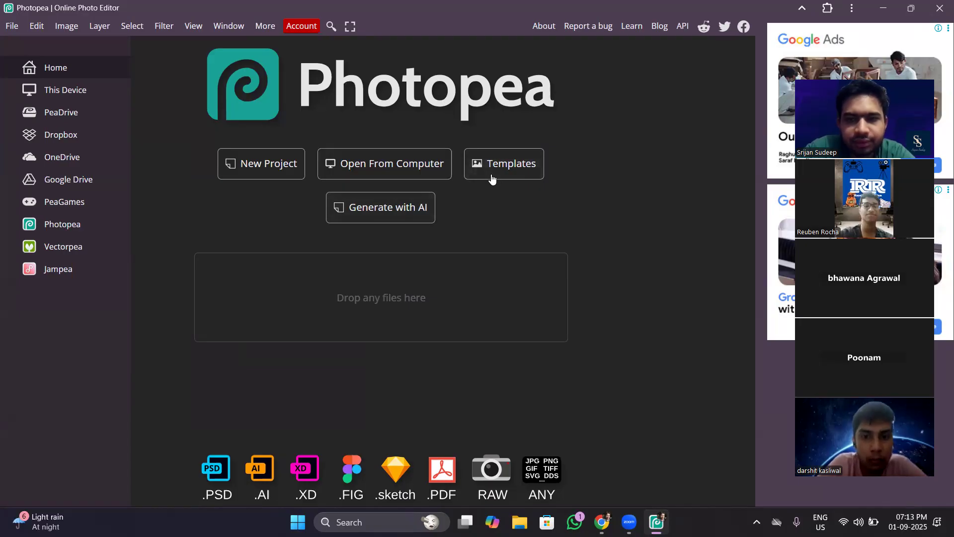
Examine Photopea's file commands, including the sources offered under Open More.
click(13, 26)
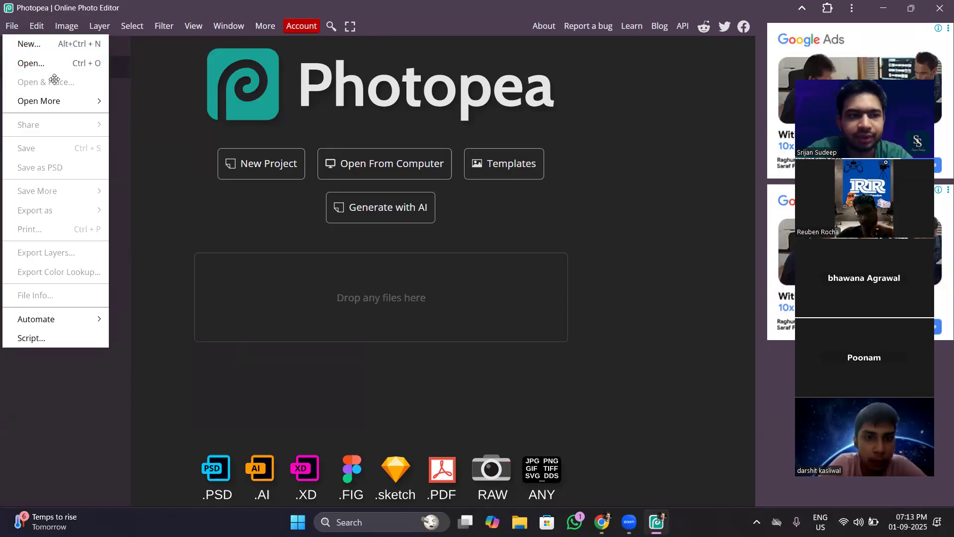
mouse_move(96, 103)
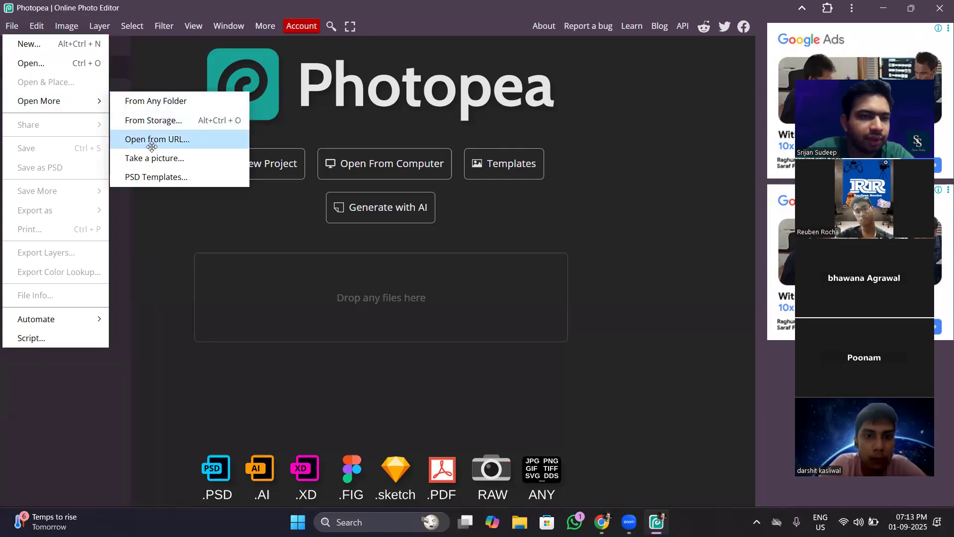
click(171, 210)
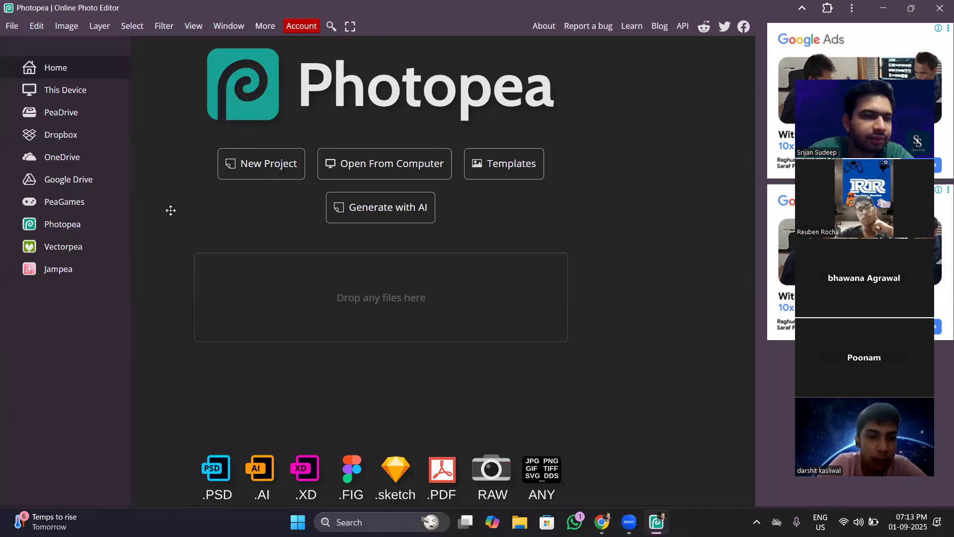
Browse the Photopea template gallery and open the Logo Mockup on Office Glass template for editing.
click(511, 166)
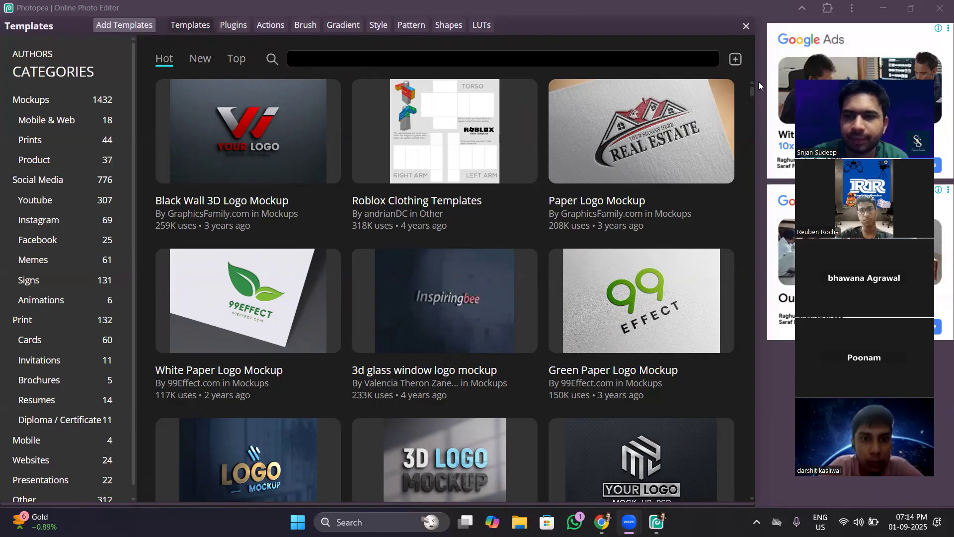
drag(750, 90, 751, 115)
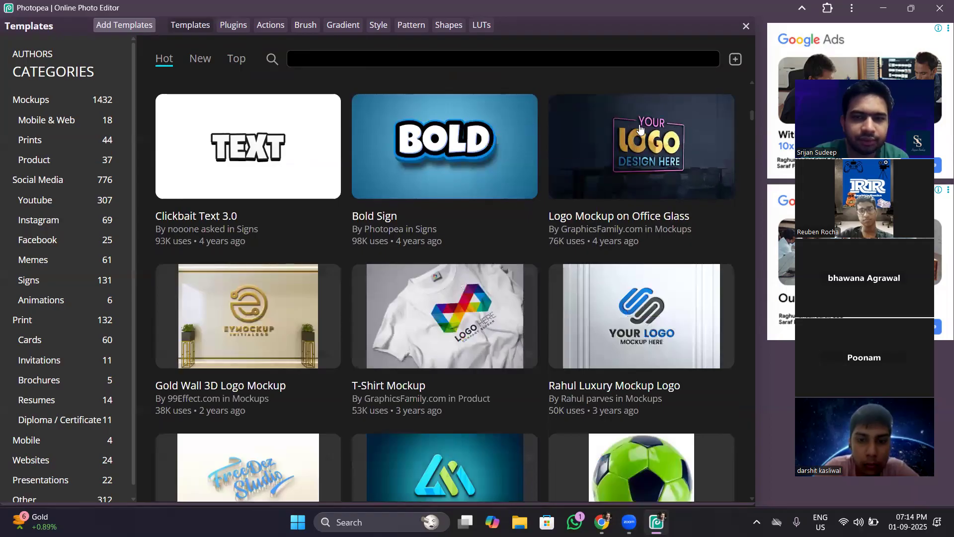
drag(749, 114, 752, 113)
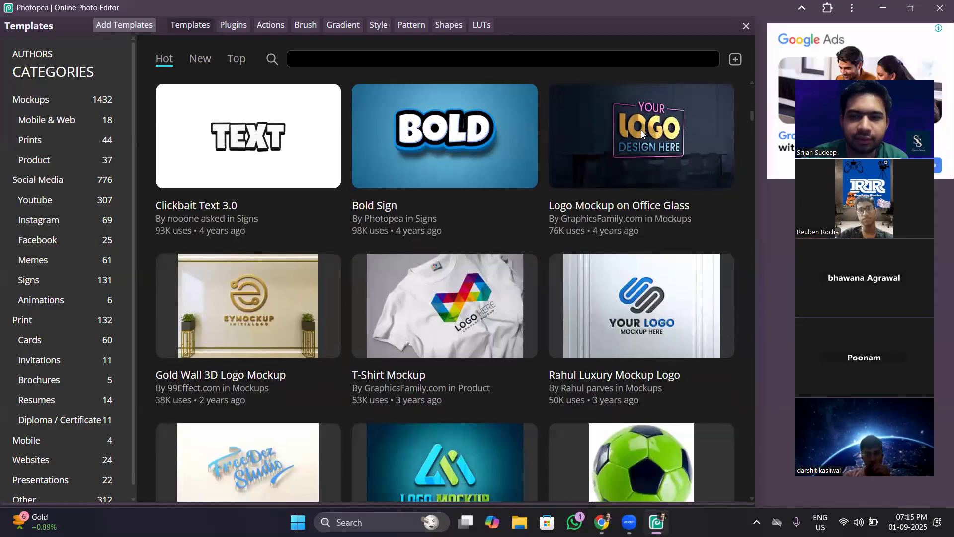
click(641, 132)
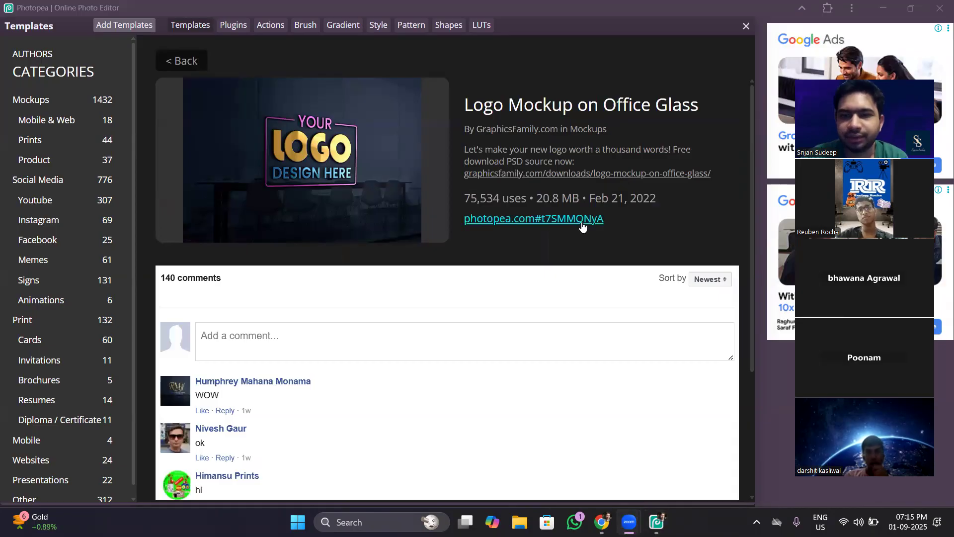
click(352, 164)
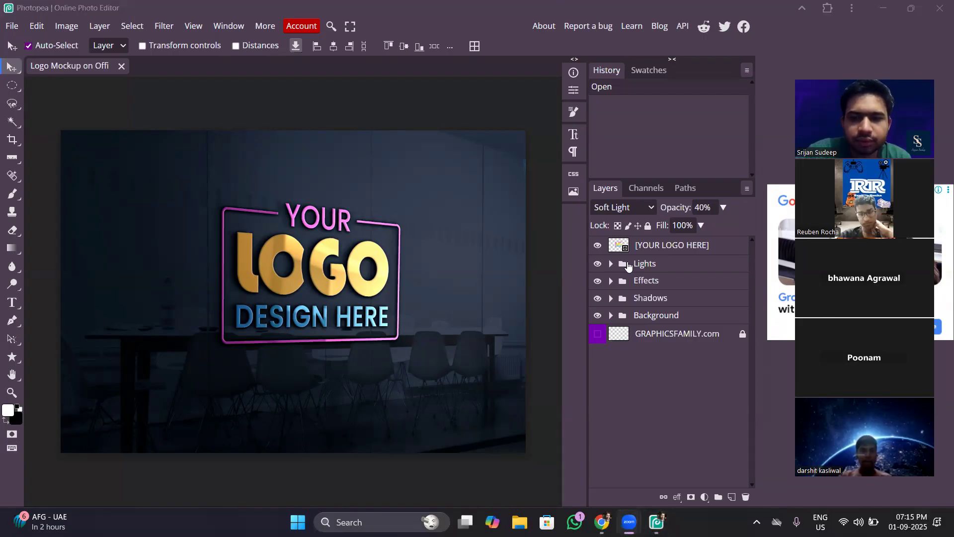
Toggle the [YOUR LOGO HERE] layer's visibility to inspect it, and clear the pixel selection made from its thumbnail.
click(597, 245)
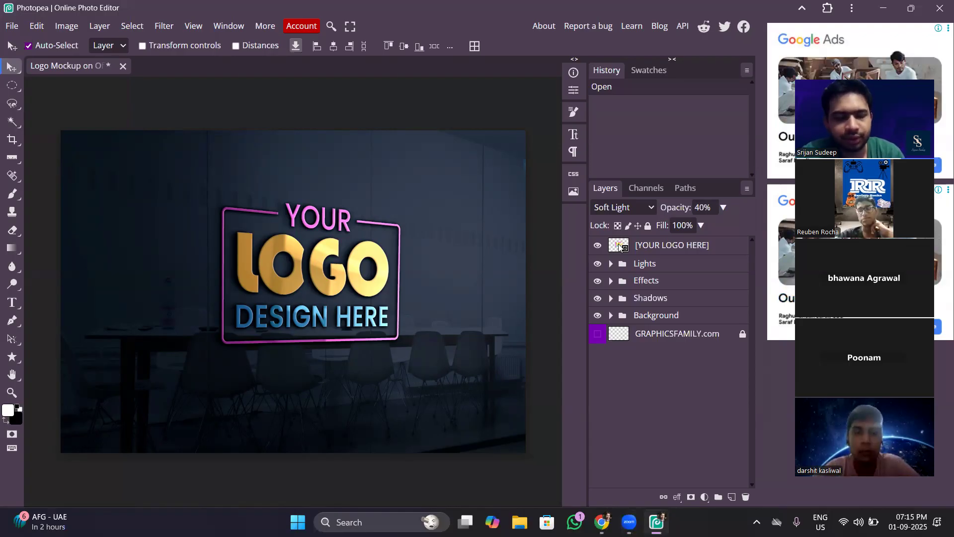
ctrl+click(620, 246)
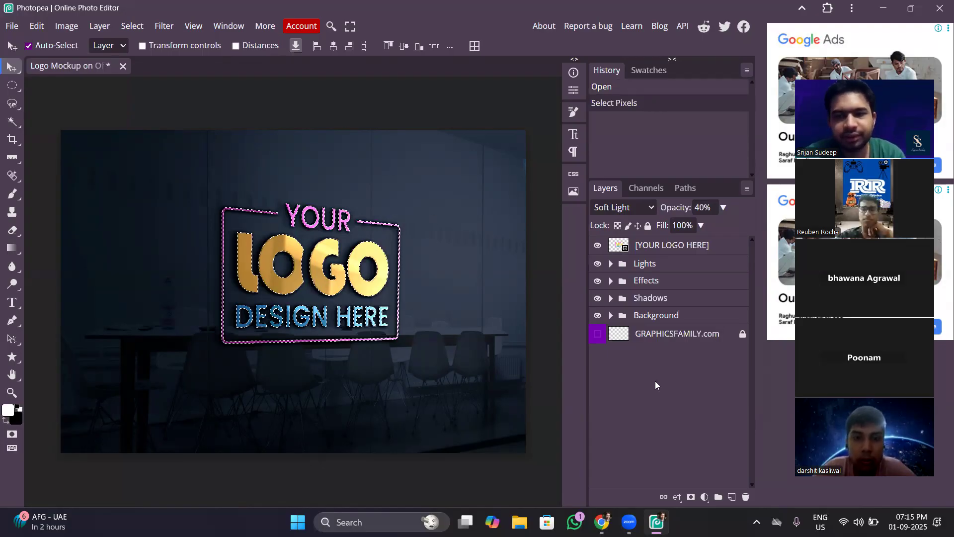
key(ctrl+d)
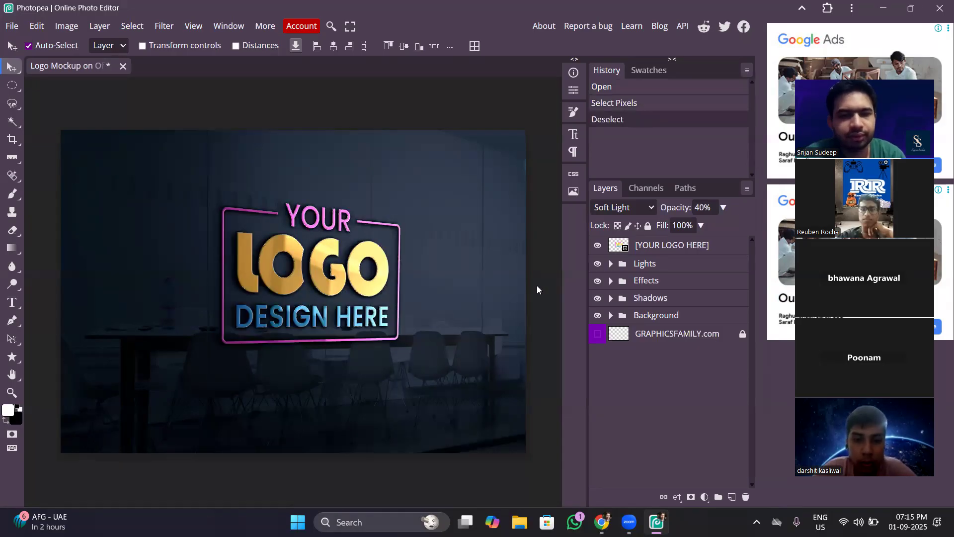
Toggle the Lights group's visibility to inspect its effect, and look at the layers inside the group.
click(598, 265)
click(598, 266)
click(611, 264)
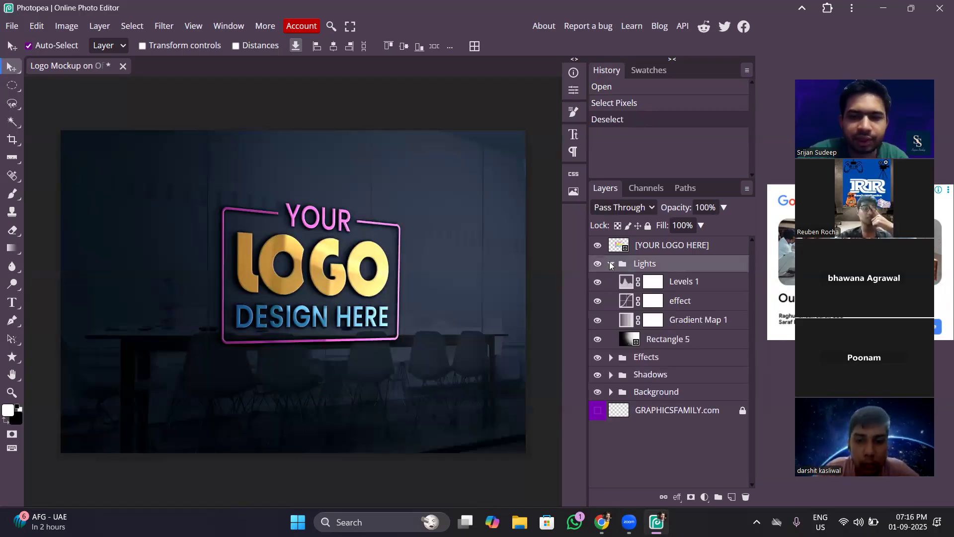
click(610, 265)
Toggle the Effects, Shadows and Background groups' visibility to inspect each one, and select the GRAPHICSFAMILY.com layer.
click(597, 281)
click(598, 282)
click(598, 298)
click(597, 298)
click(598, 316)
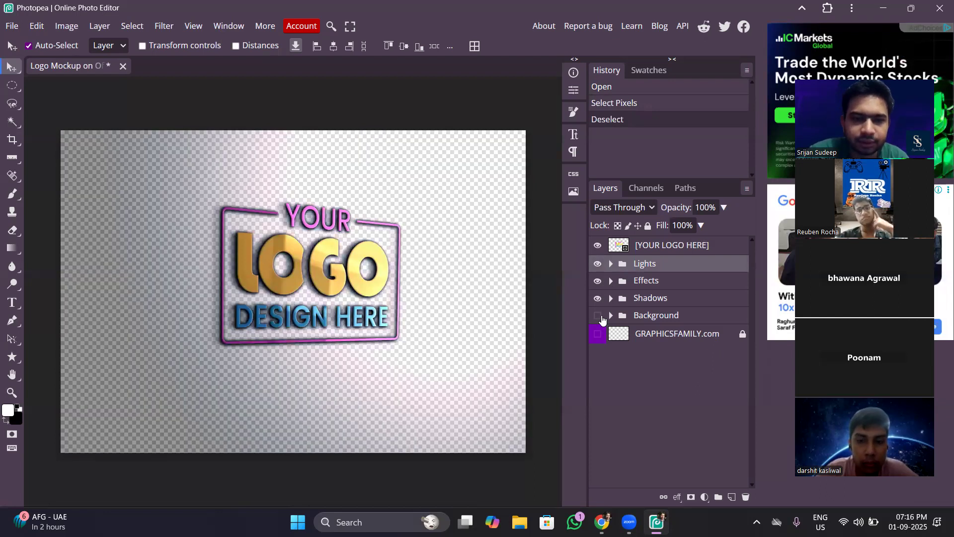
click(599, 316)
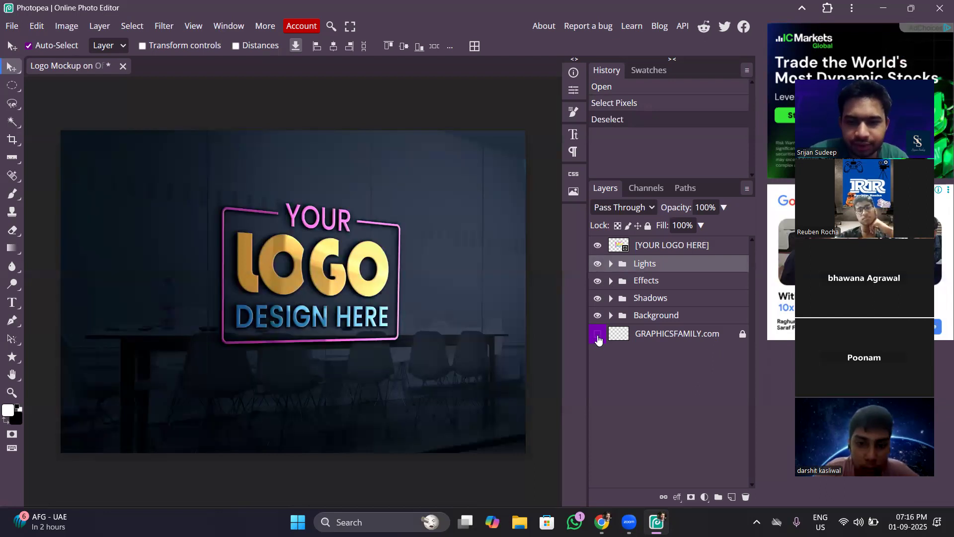
click(641, 336)
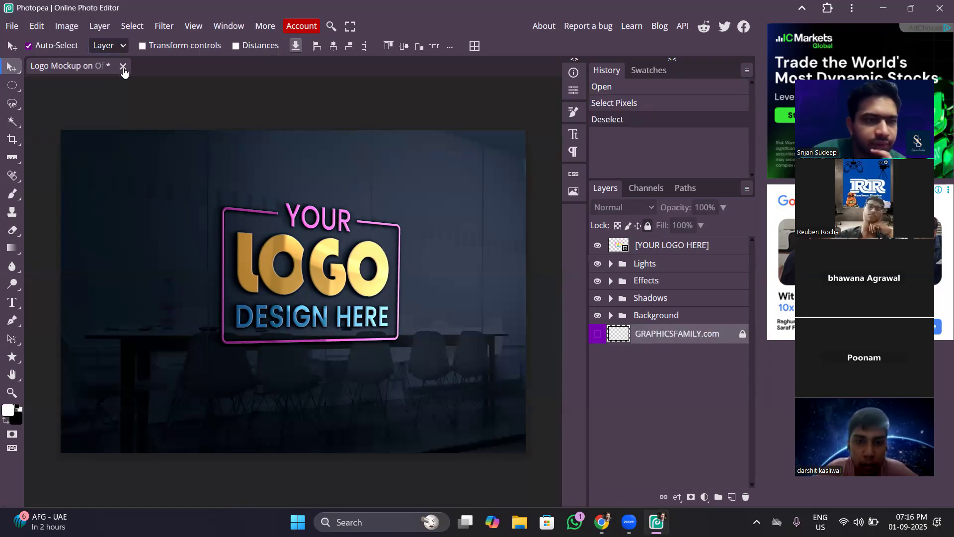
Briefly expand and collapse the Lights, Effects and Shadows groups to show their contents.
click(611, 264)
click(611, 264)
click(611, 282)
click(611, 281)
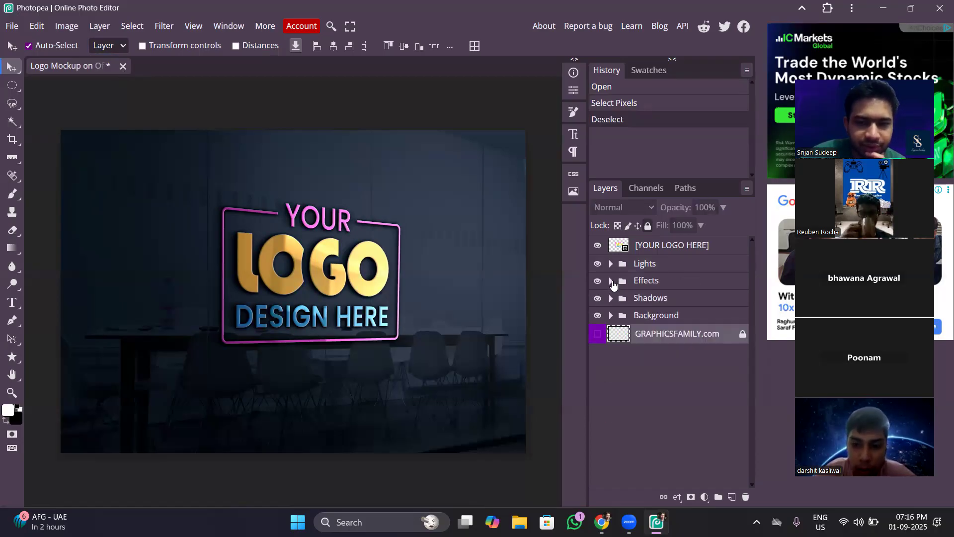
click(612, 298)
click(611, 298)
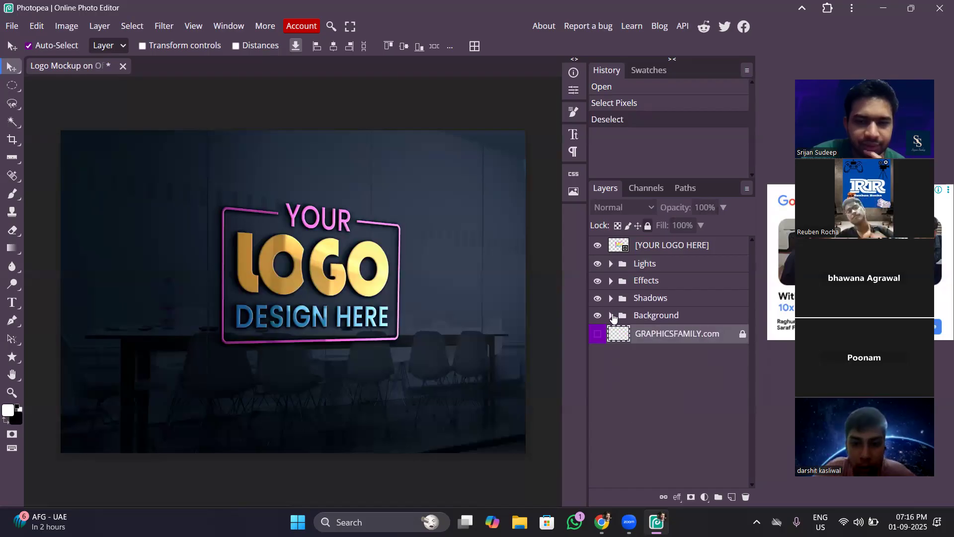
Inspect the Background group by toggling the visibility of Rectangle 3, Rectangle 6 and the pawel-chu photo layer, leaving the group collapsed.
click(611, 316)
click(611, 315)
click(612, 315)
click(601, 333)
click(601, 333)
click(597, 353)
click(597, 352)
click(597, 372)
click(597, 373)
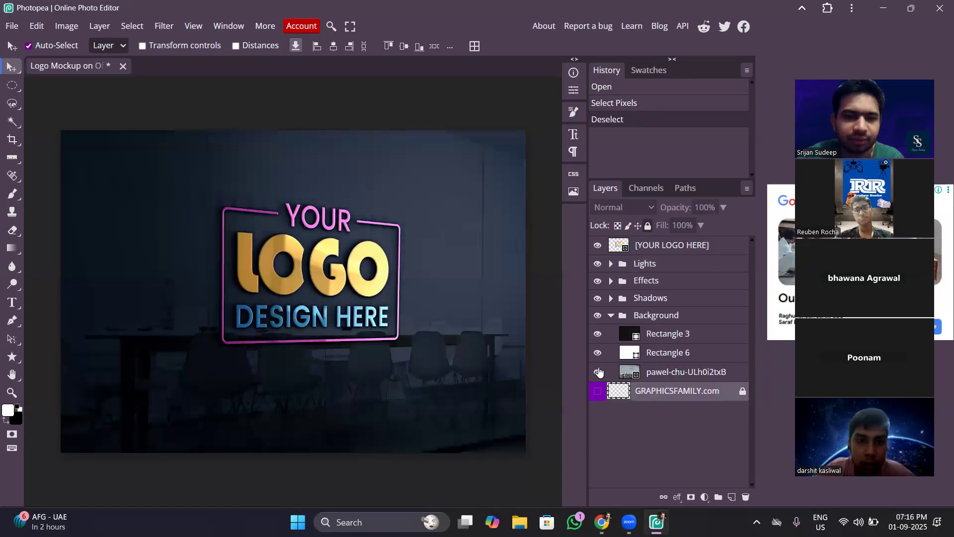
click(611, 316)
Inspect the Shadows group by toggling the whole group and its Group 3 copy 4 layer off and on.
click(598, 298)
click(598, 297)
click(611, 298)
click(597, 316)
click(597, 316)
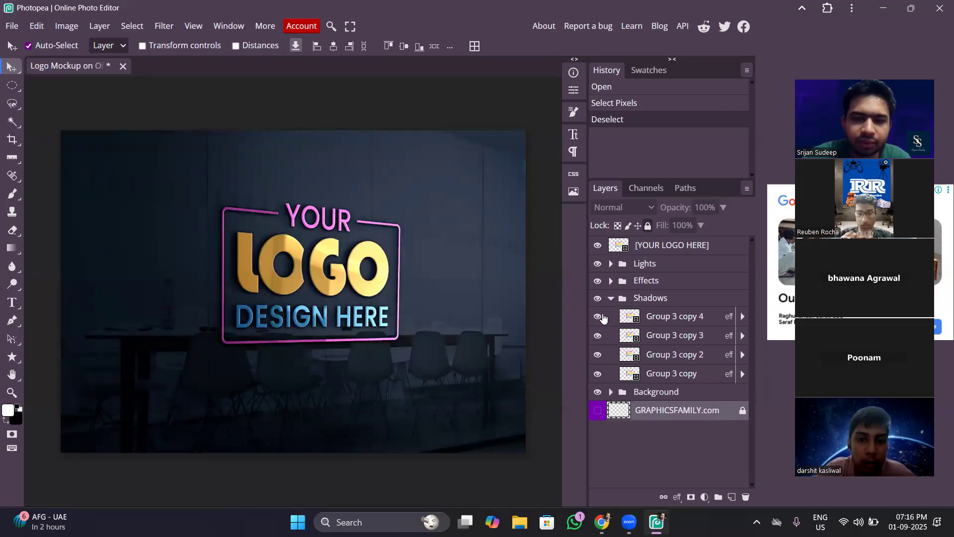
click(611, 298)
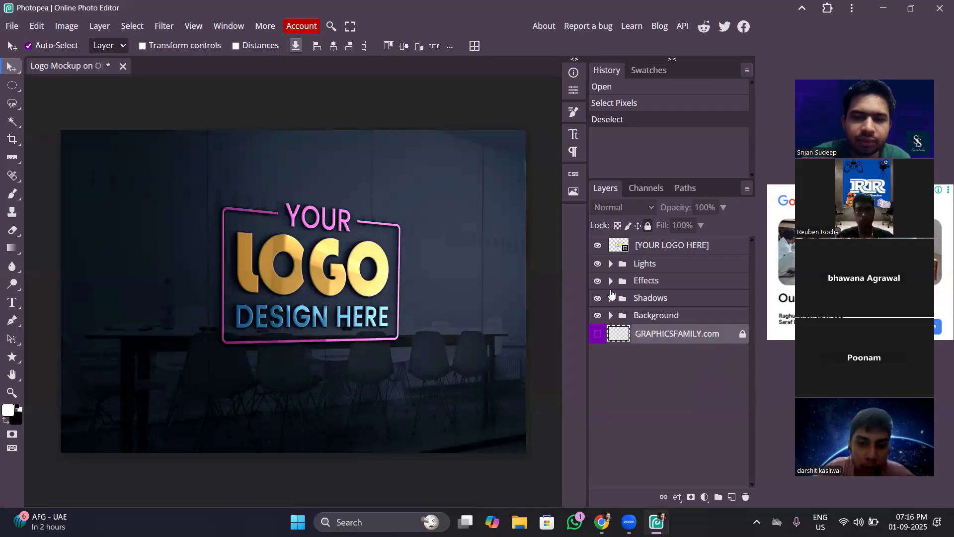
Inspect the Effects group by toggling its effect and Group 3 copy 5 layers off and on, leaving the group collapsed.
click(611, 280)
click(598, 300)
click(599, 299)
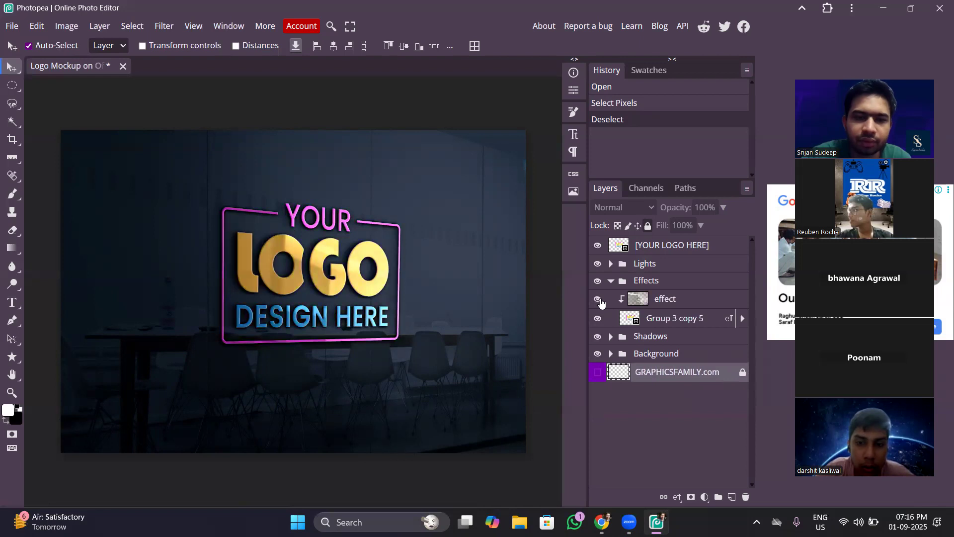
click(598, 318)
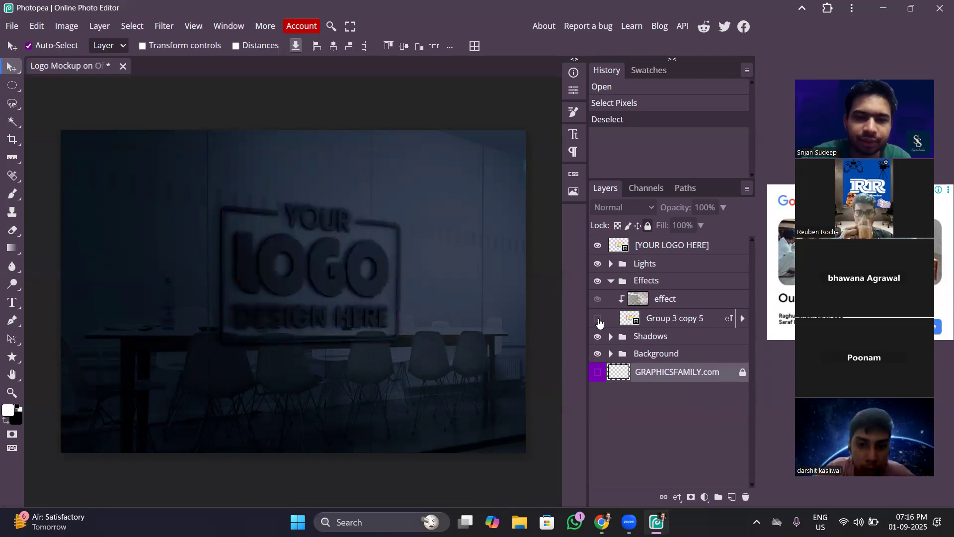
click(598, 319)
click(599, 320)
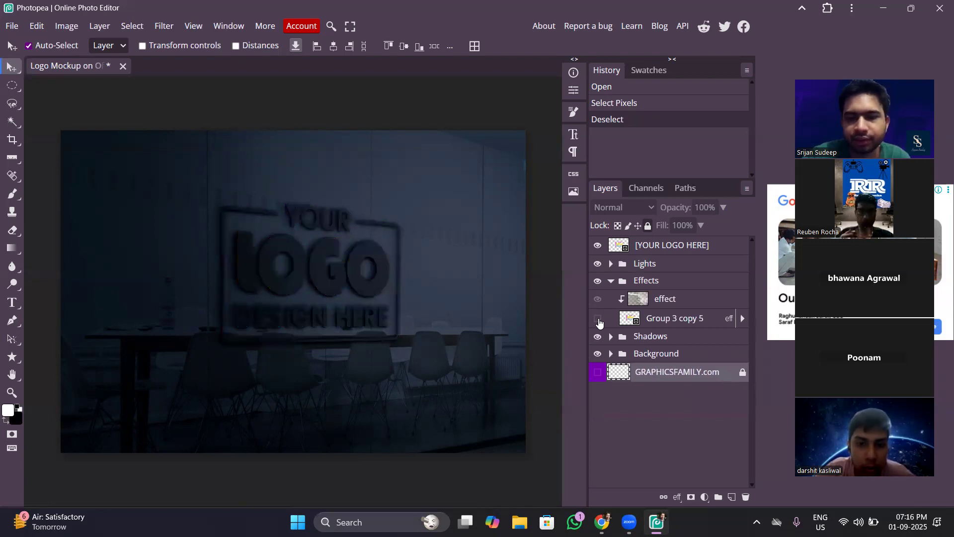
click(599, 321)
click(610, 280)
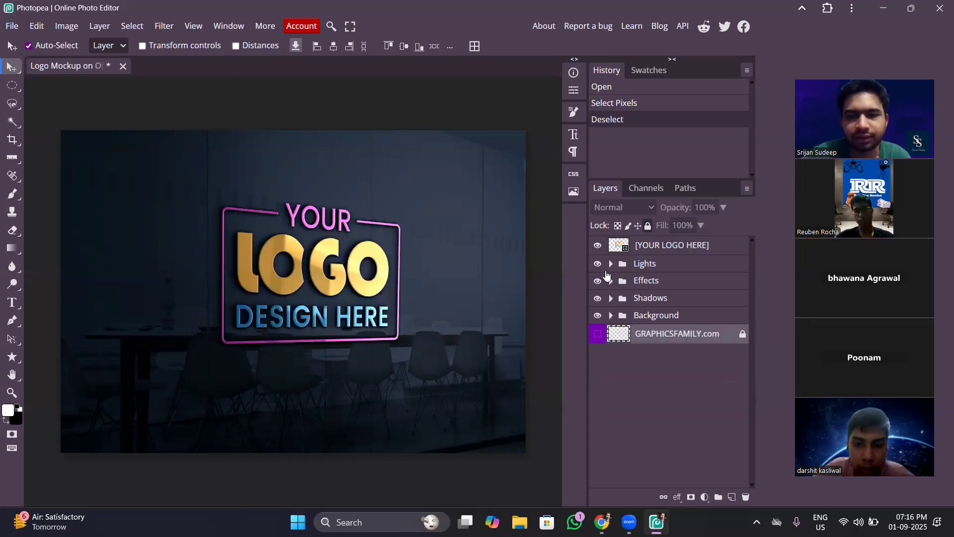
Inspect the Lights group by toggling the group and its individual adjustment and Rectangle 5 layers, leaving the group collapsed.
click(598, 264)
click(599, 264)
click(611, 263)
click(599, 282)
click(603, 284)
click(600, 301)
click(599, 301)
click(598, 320)
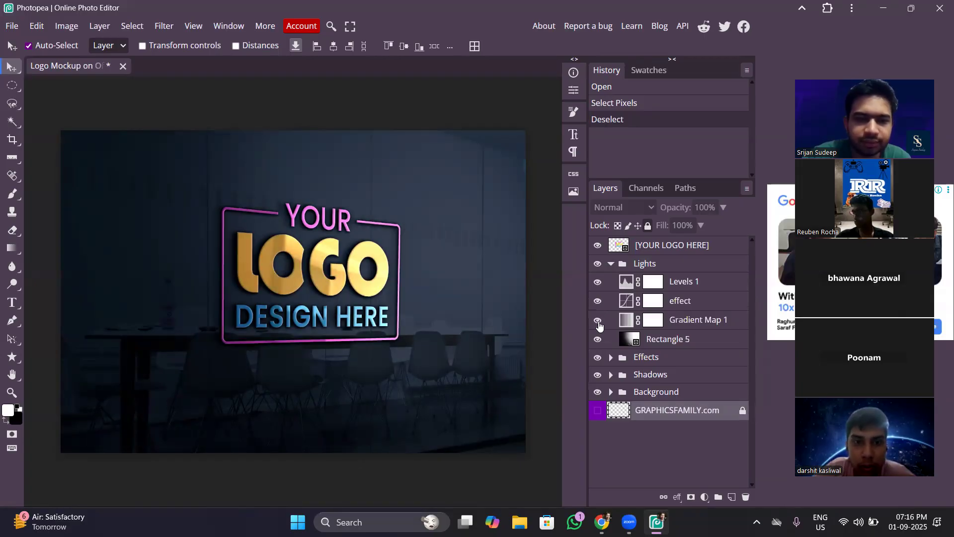
click(597, 340)
click(598, 340)
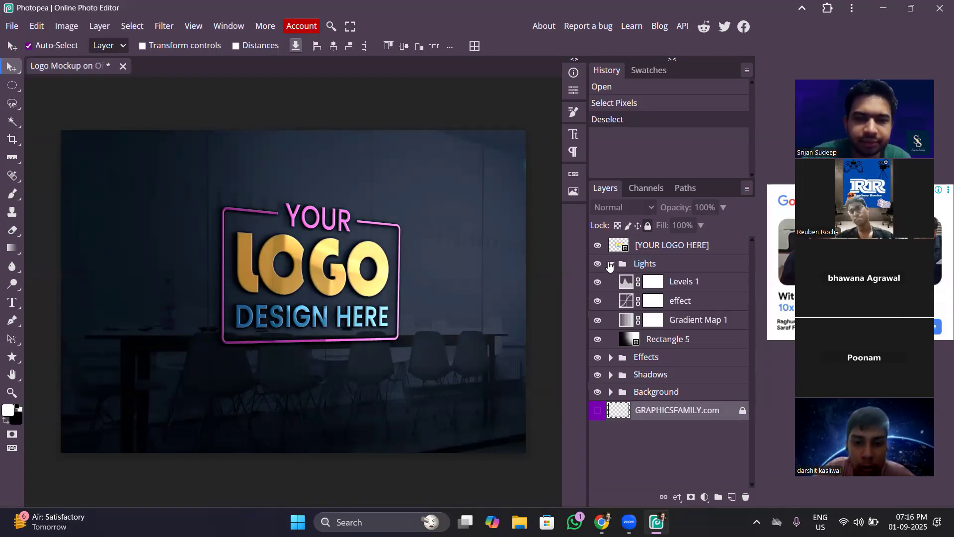
click(610, 263)
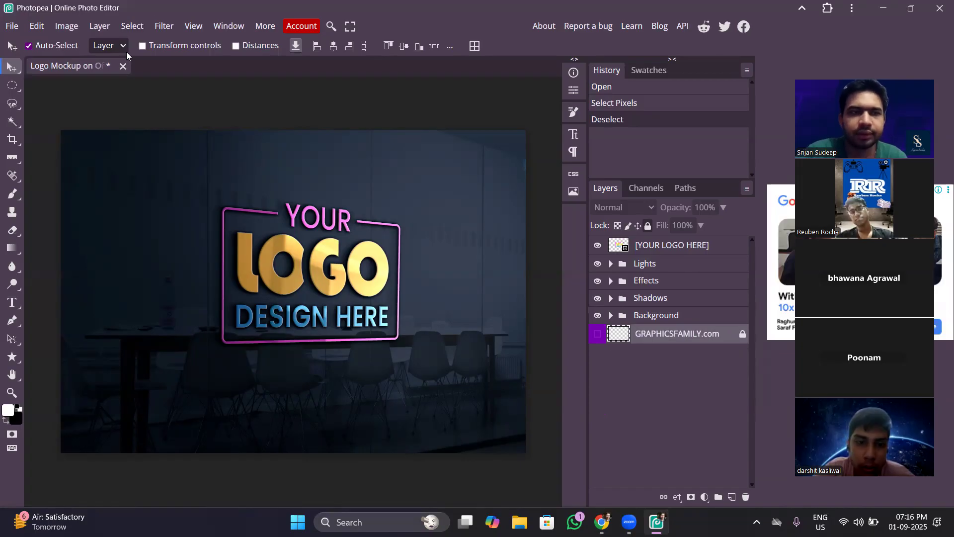
Close the Logo Mockup on Office Glass document without saving, and open the setup for a new project.
click(123, 66)
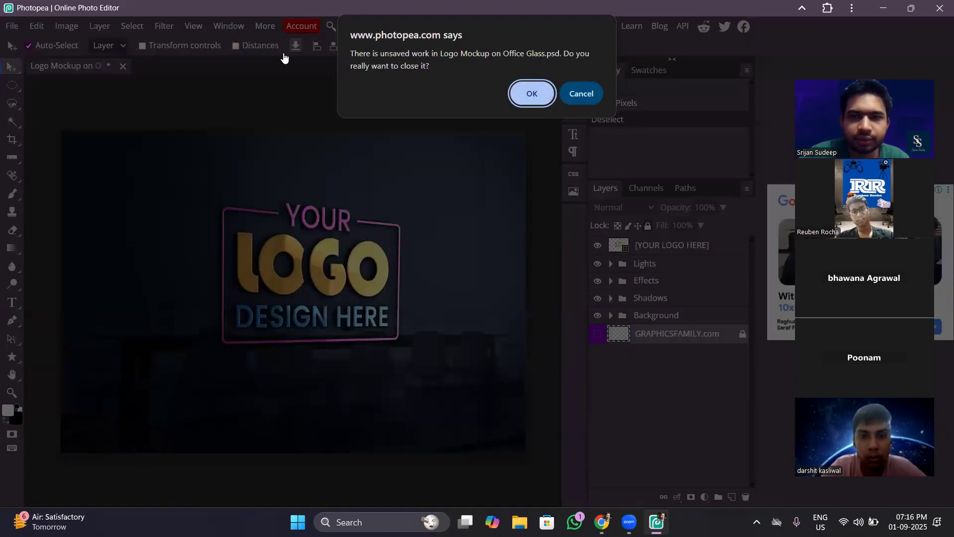
click(530, 92)
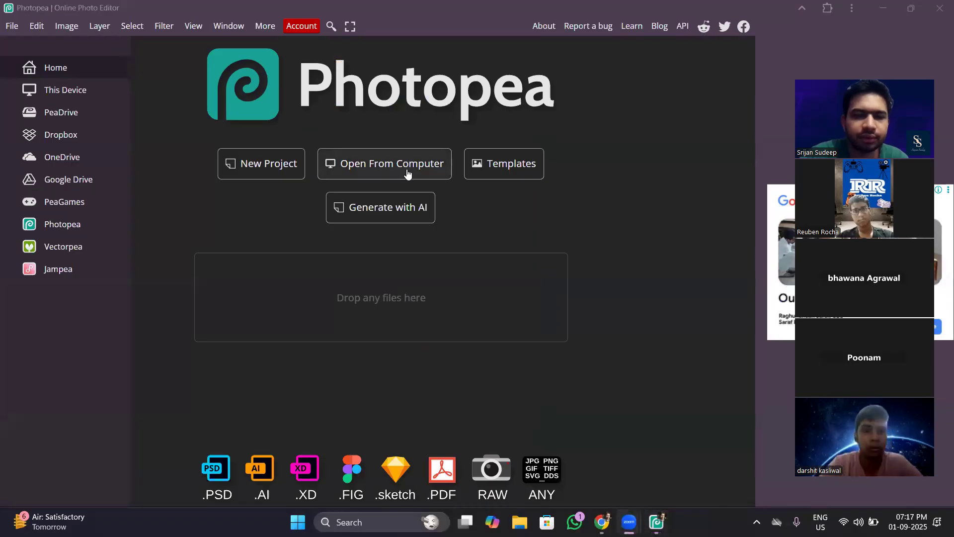
click(279, 168)
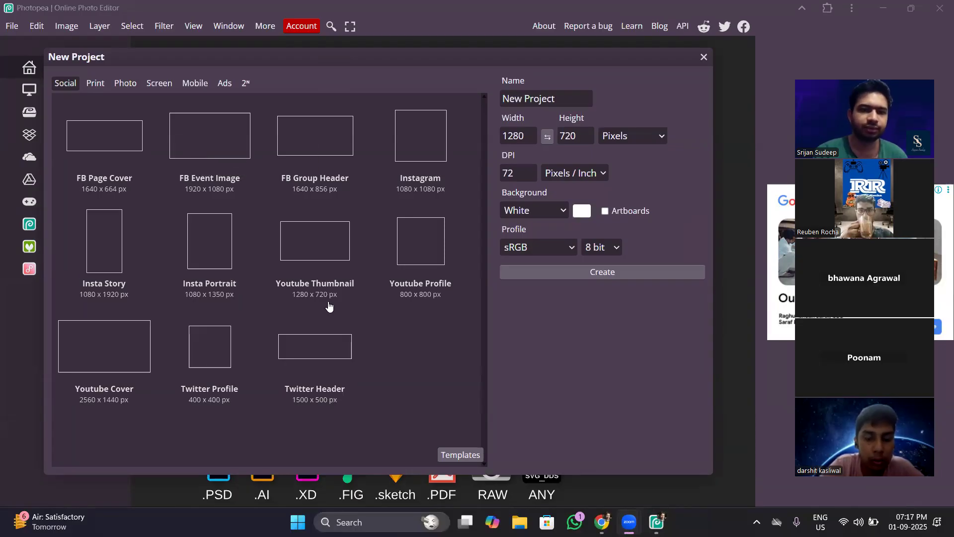
Examine the new project size presets for Print, Photo, Screen, Mobile, Ads and powers of two.
click(91, 82)
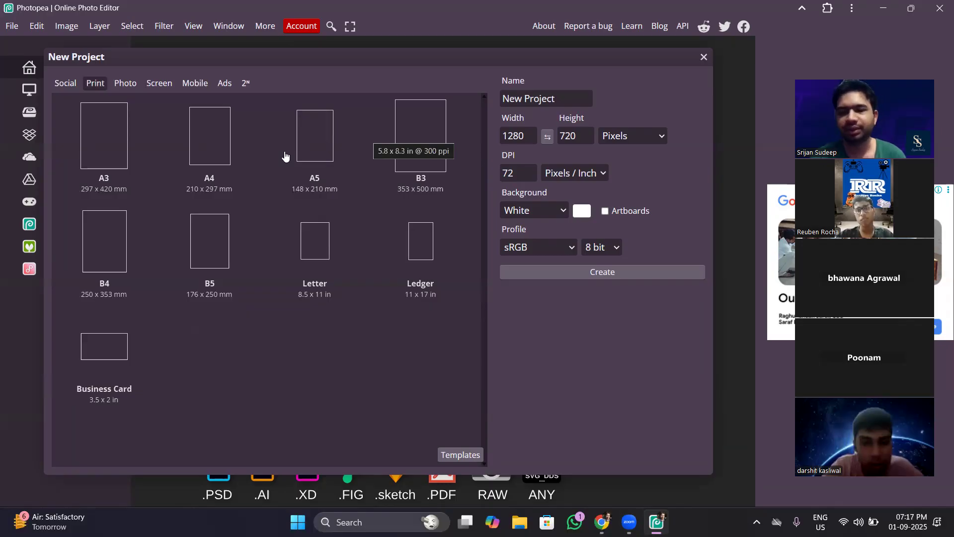
click(121, 85)
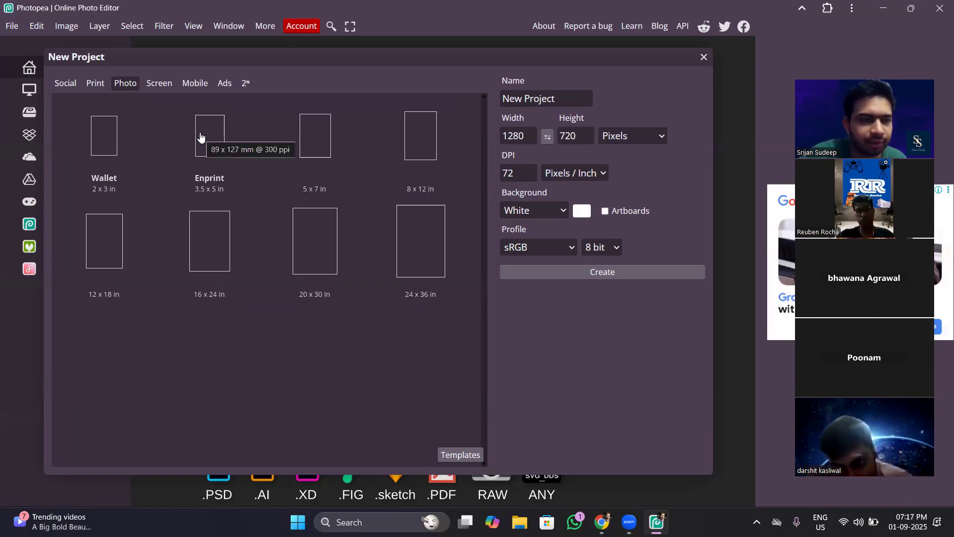
click(169, 83)
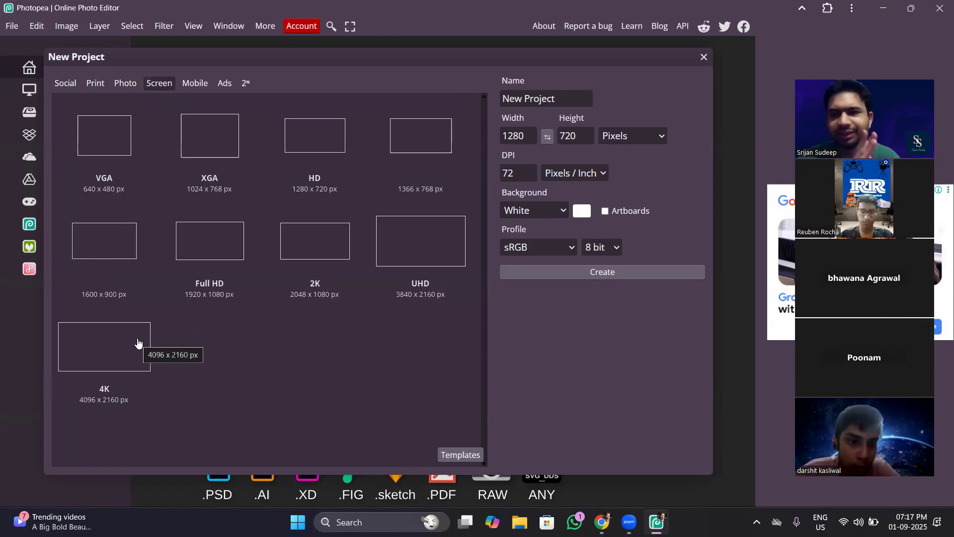
click(196, 84)
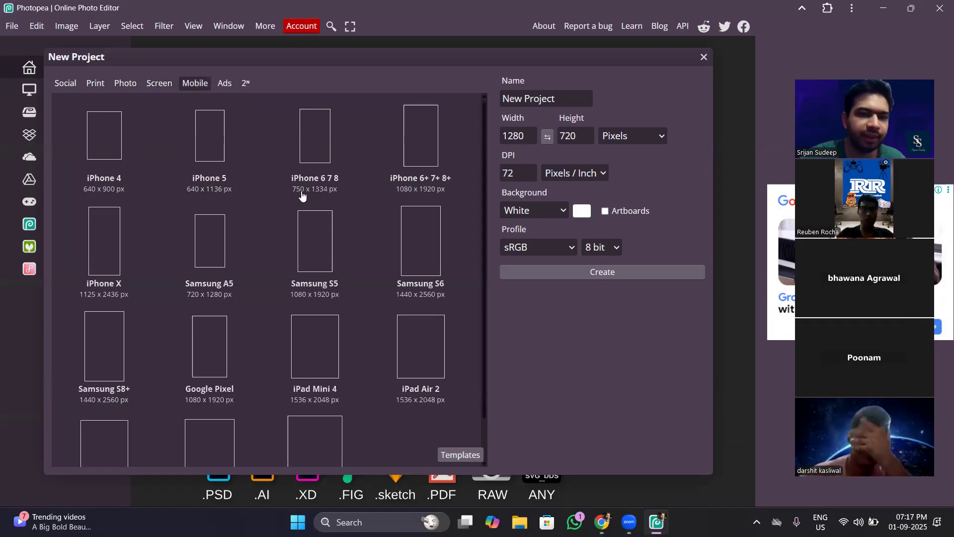
drag(484, 134, 494, 236)
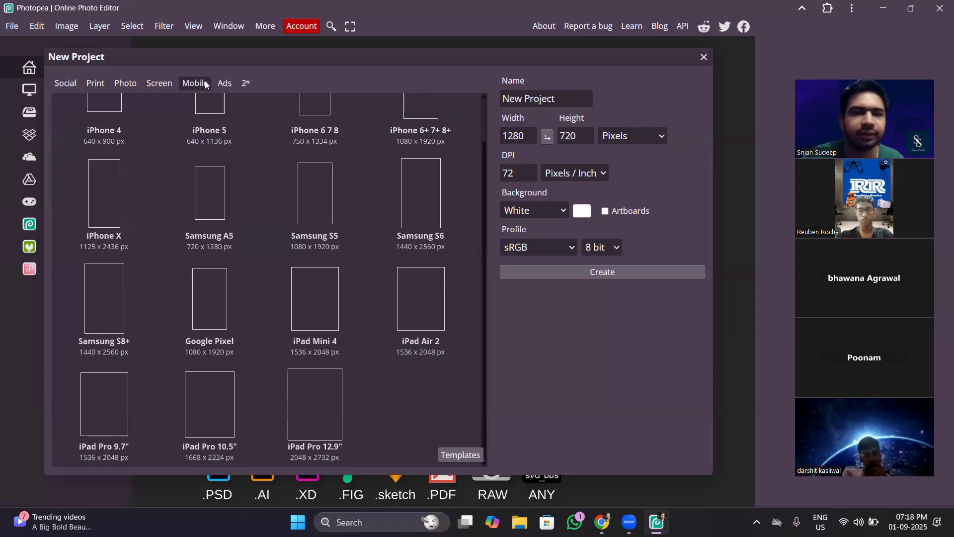
click(220, 85)
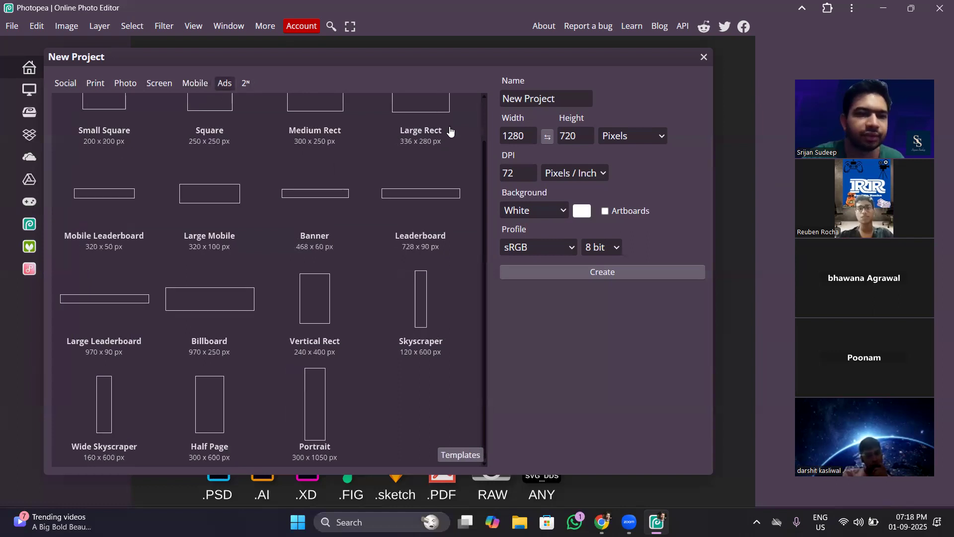
scroll(484, 135, up, 2)
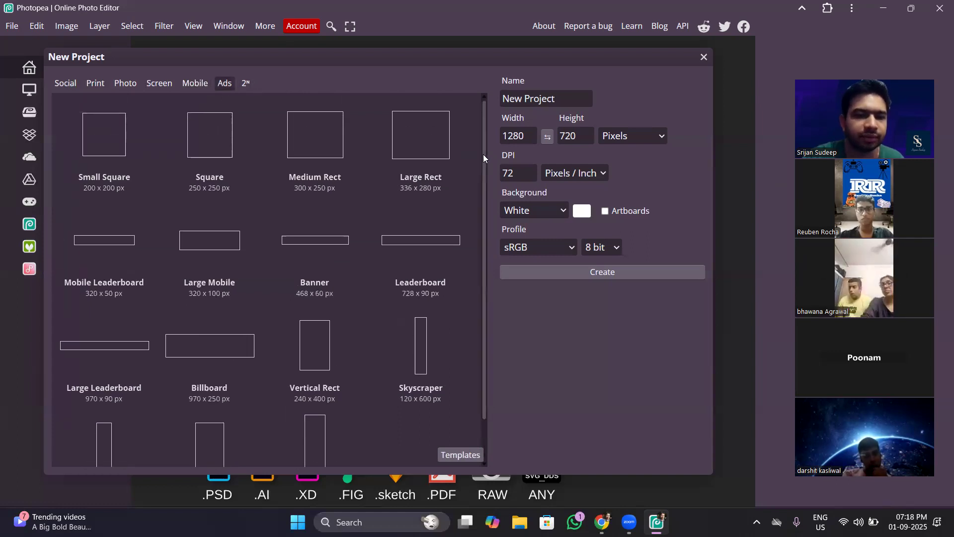
scroll(483, 154, down, 2)
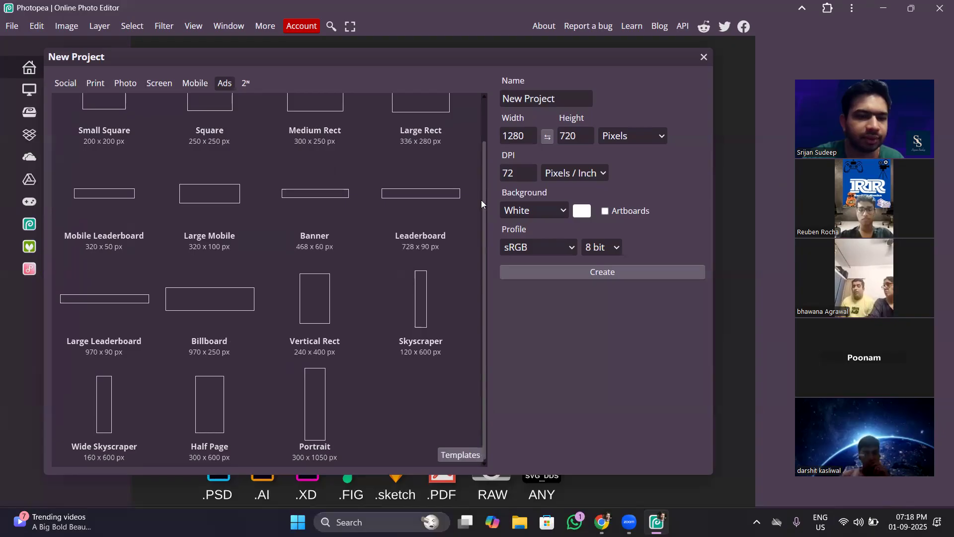
scroll(469, 149, up, 1)
scroll(464, 122, down, 1)
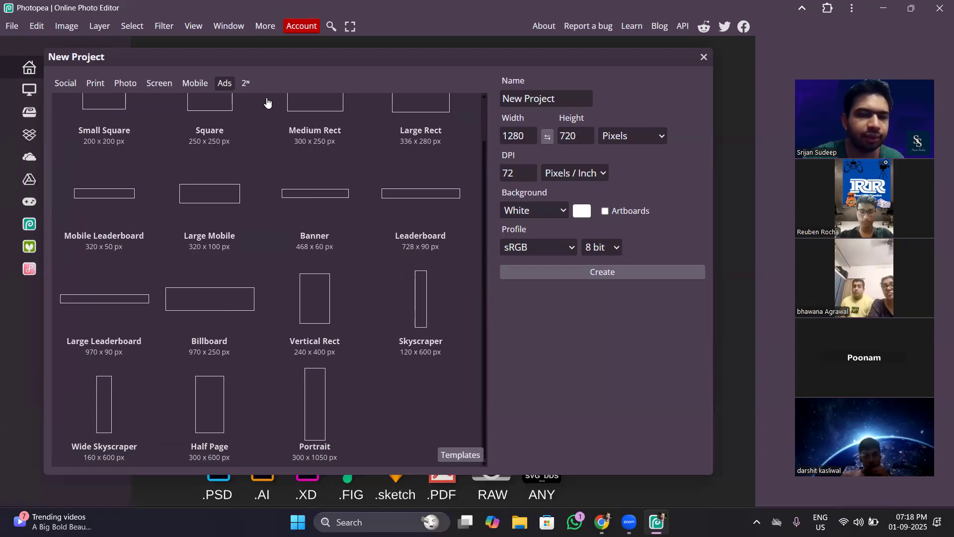
click(245, 84)
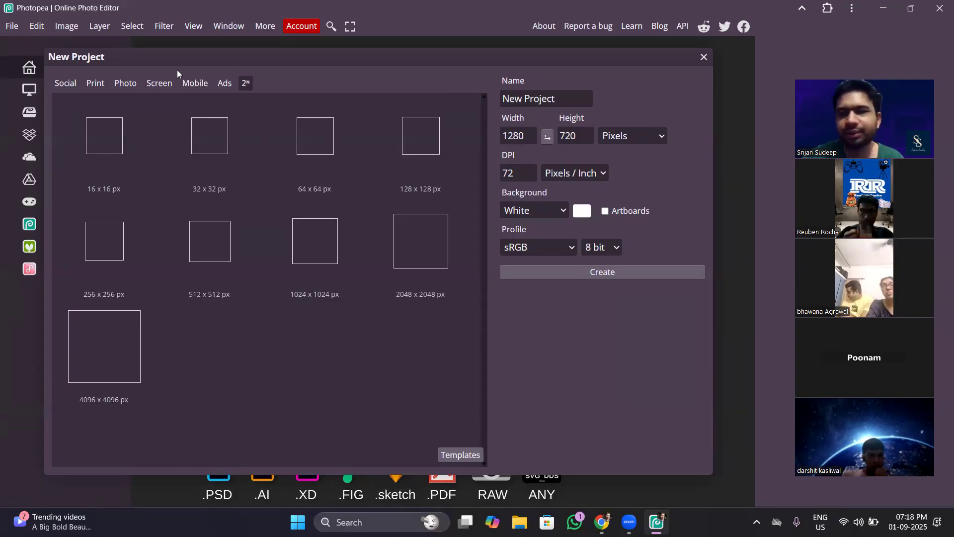
Compare how the Full HD and HD screen presets fill in the new project's width and height.
click(148, 84)
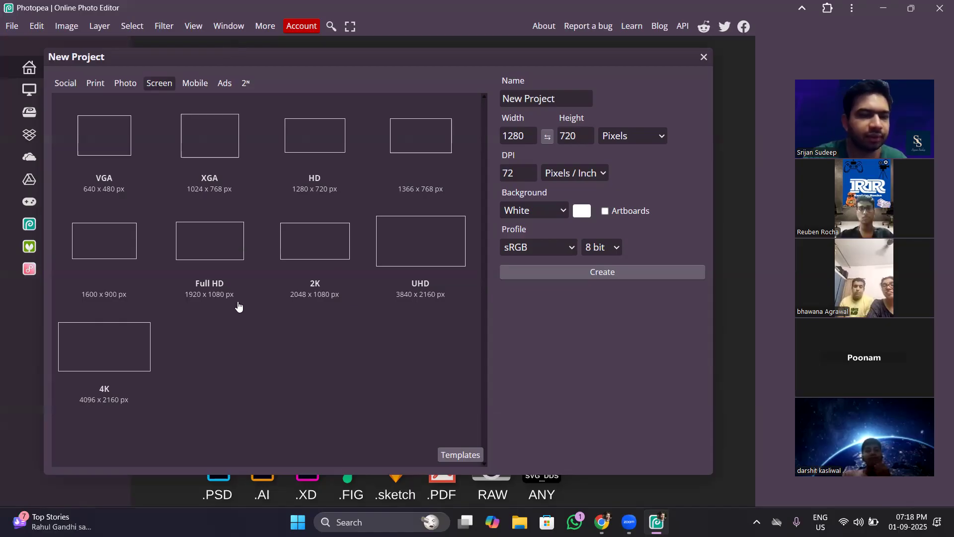
click(211, 259)
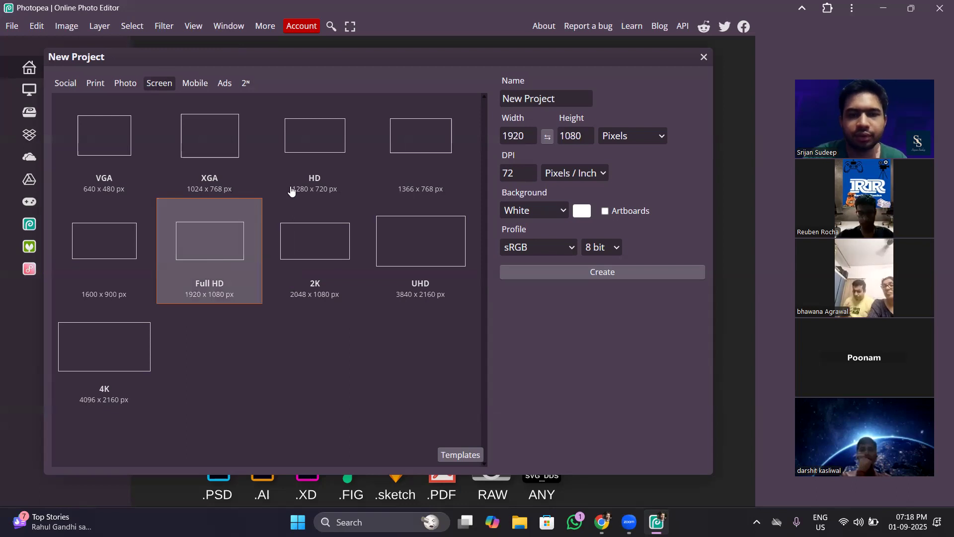
click(316, 185)
click(513, 143)
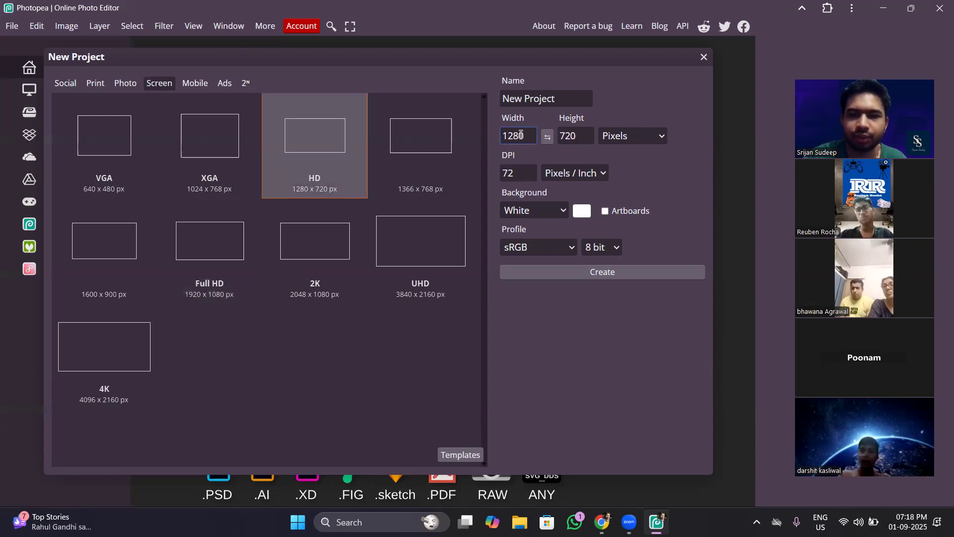
click(574, 144)
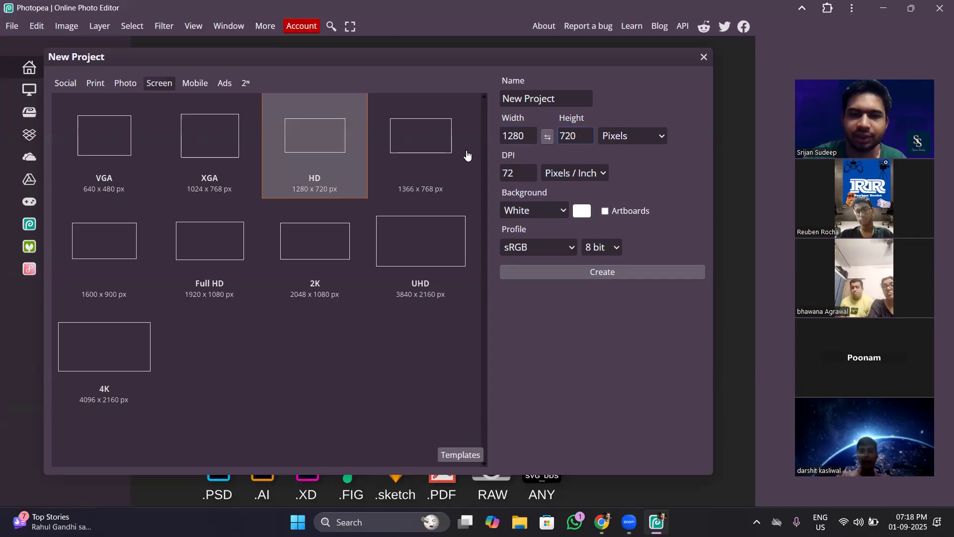
Try the 1366 x 768 px, XGA and VGA screen presets, ending with the 2K preset of 2048 x 1080 px selected.
click(422, 154)
click(663, 138)
click(663, 137)
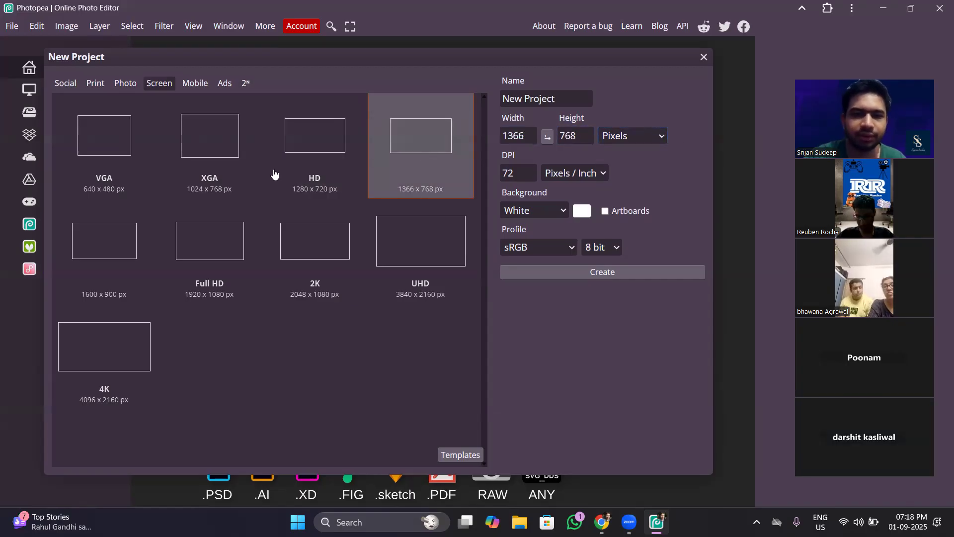
click(215, 179)
click(152, 175)
click(315, 271)
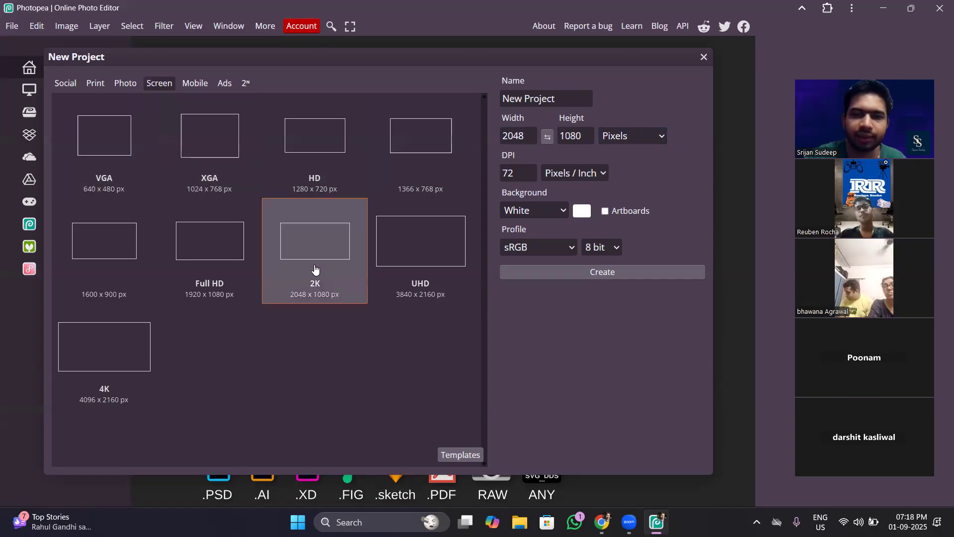
Try the Samsung S5 and Samsung S6 mobile presets, ending with the iPhone 6+ 7+ 8+ preset of 1080 x 1920 px selected.
click(187, 84)
click(318, 265)
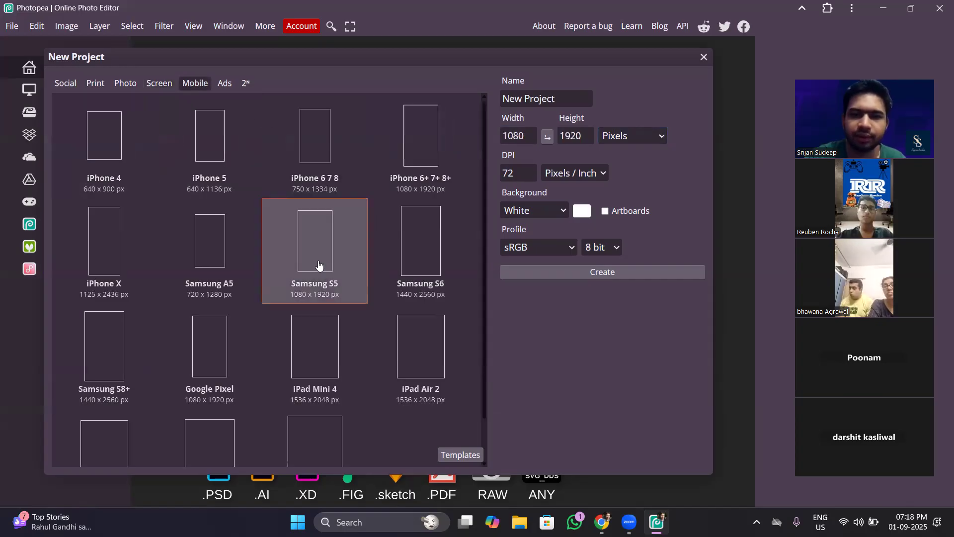
click(391, 239)
click(384, 178)
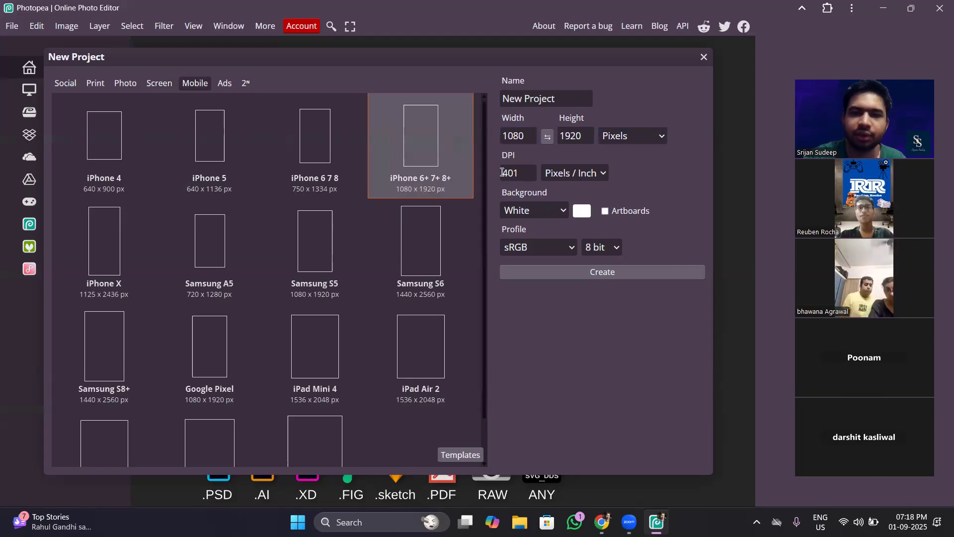
Try a custom size of 1124 x 1947 px at 421 DPI, and restore the iPhone 6+ 7+ 8+ preset values.
drag(509, 118, 581, 115)
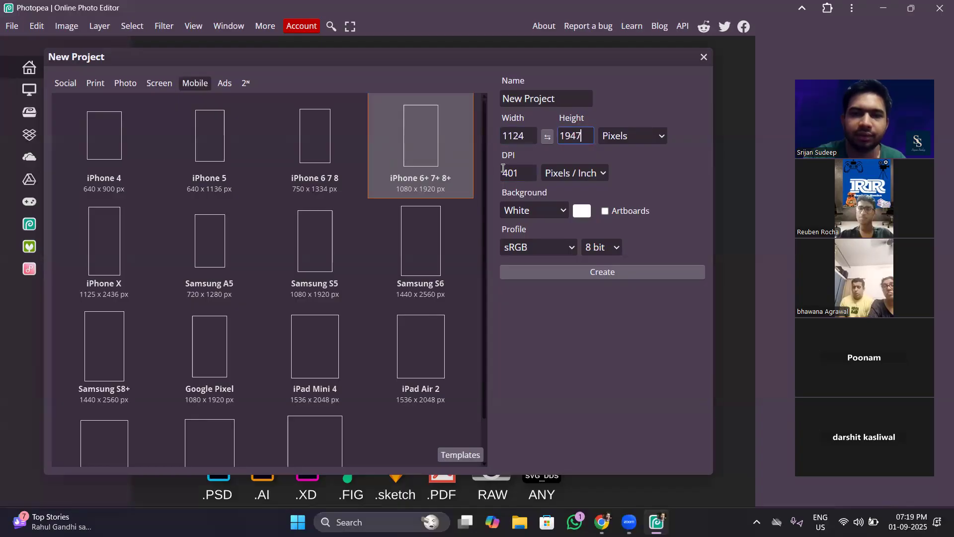
drag(504, 158, 514, 158)
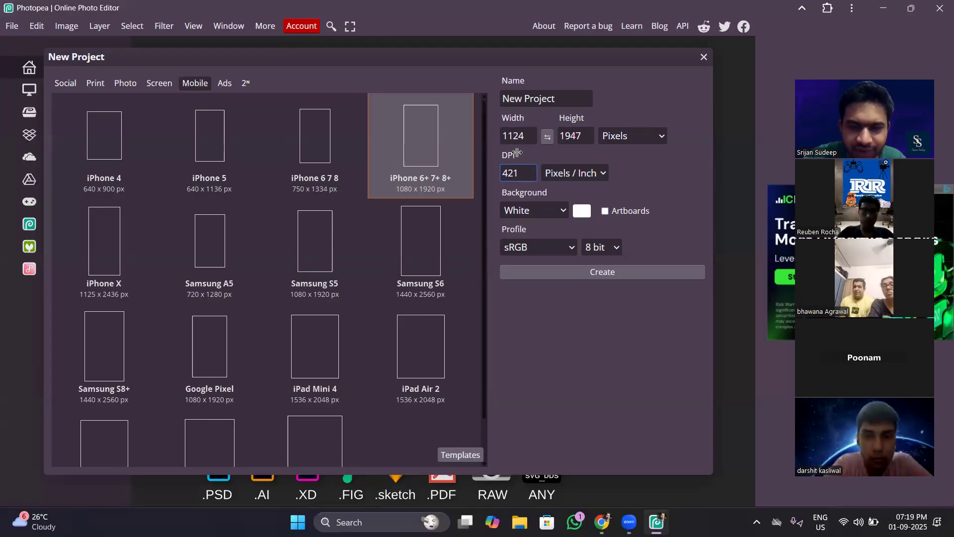
click(293, 174)
click(411, 160)
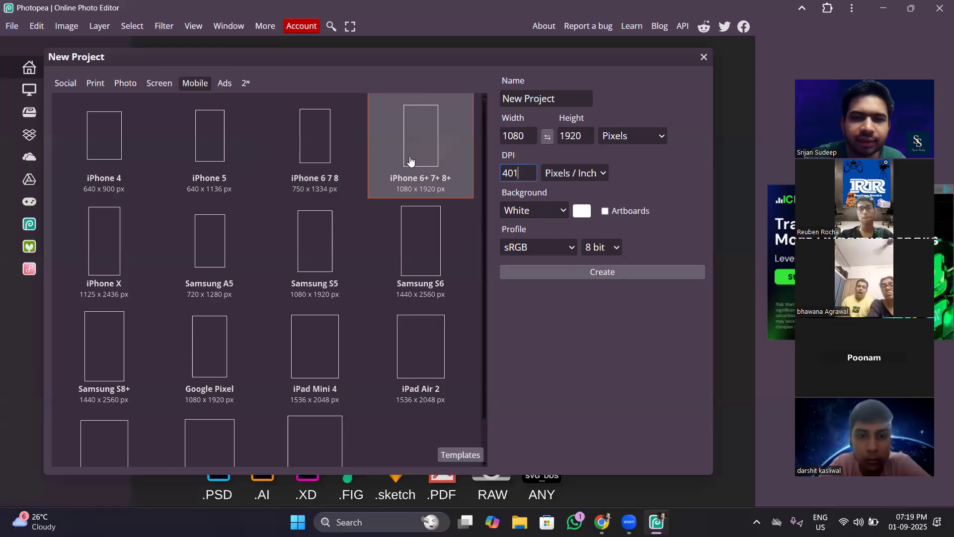
Compare how the Samsung, Google Pixel, iPad Mini 4 and iPhone mobile presets fill in the width, height and DPI, ending on iPhone 4.
click(411, 263)
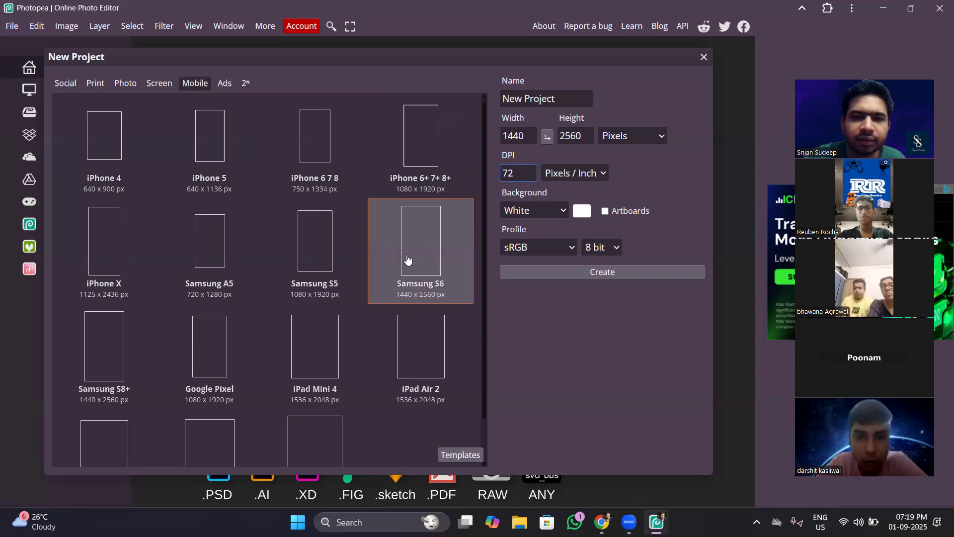
click(321, 144)
click(425, 147)
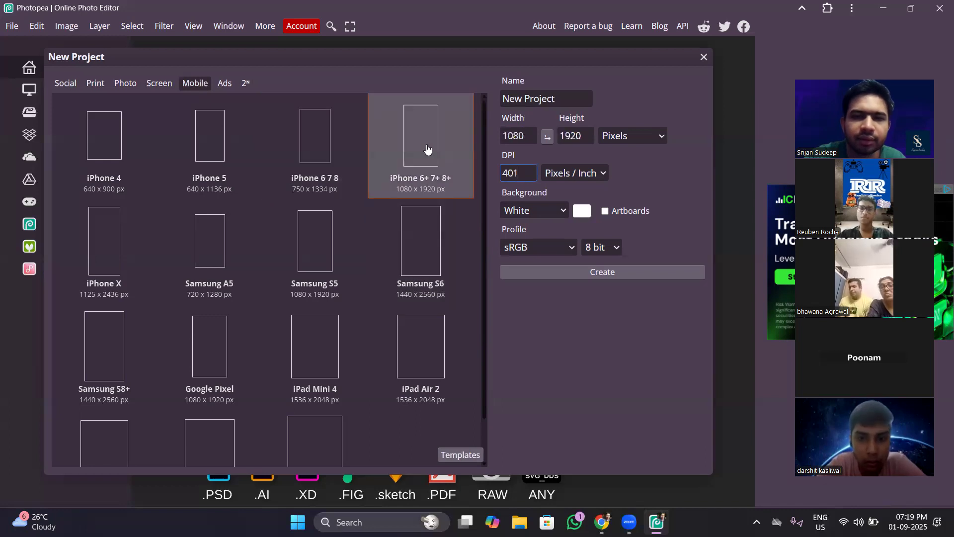
click(207, 252)
click(203, 356)
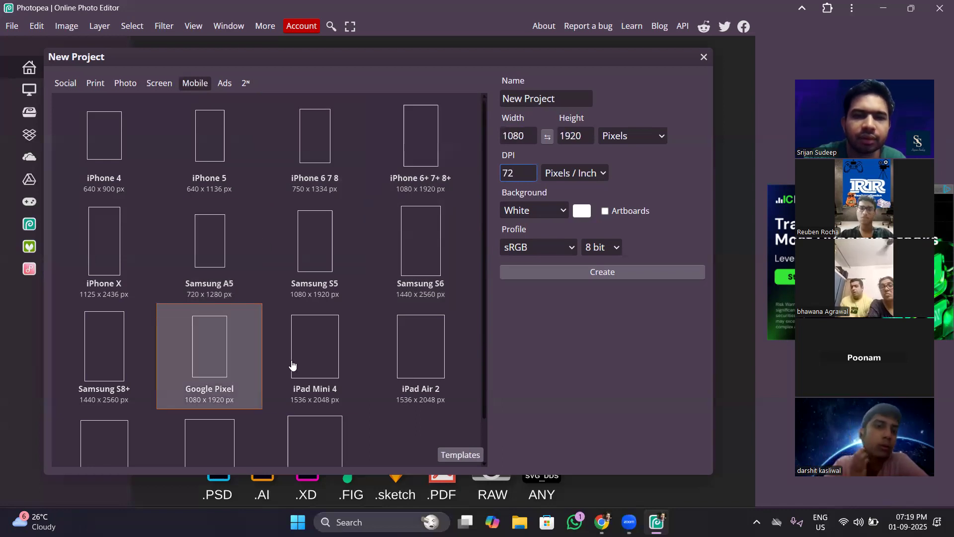
click(292, 365)
click(401, 148)
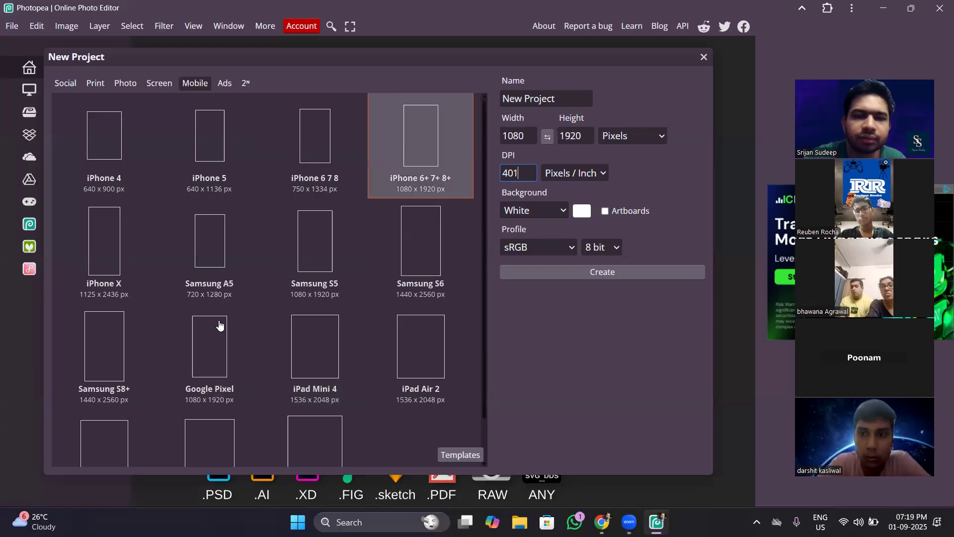
click(217, 354)
click(110, 344)
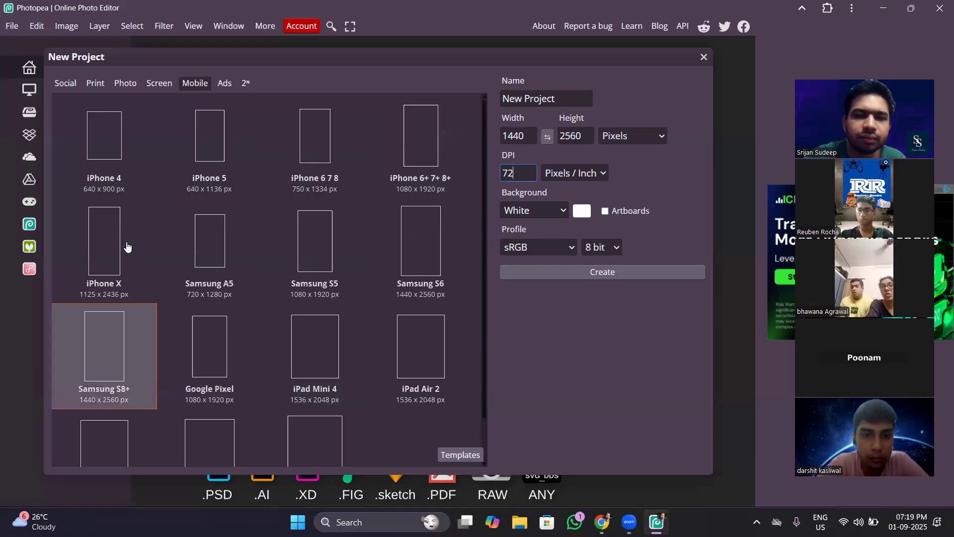
click(128, 247)
click(130, 160)
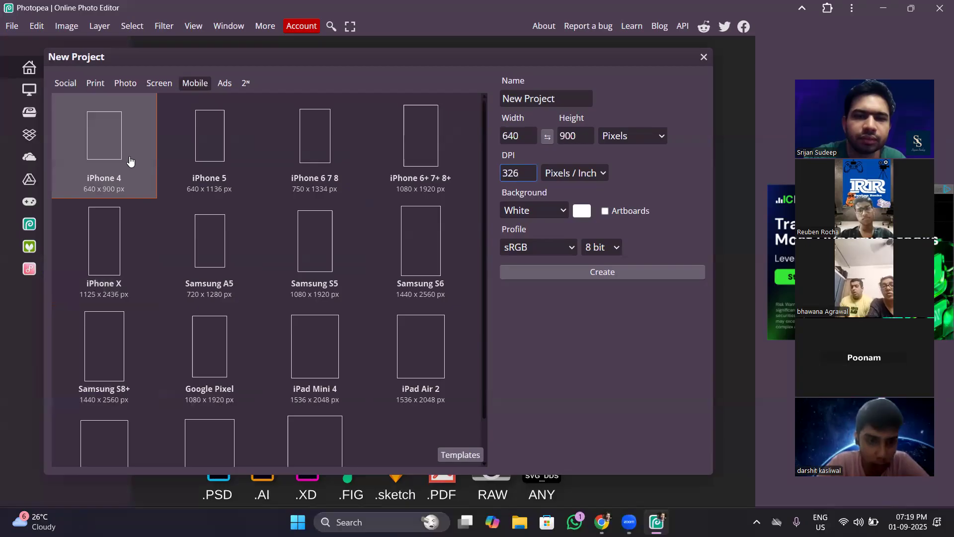
Select the Full HD screen preset of 1920 x 1080 px for the new project.
click(162, 85)
click(233, 225)
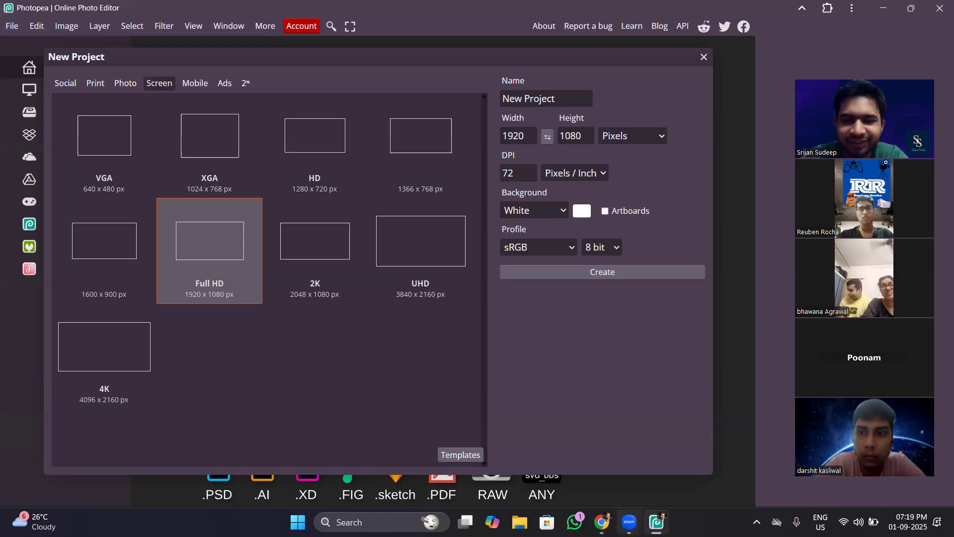
Switch to Google Chrome and open a browser window under another Chrome profile.
mouse_move(601, 521)
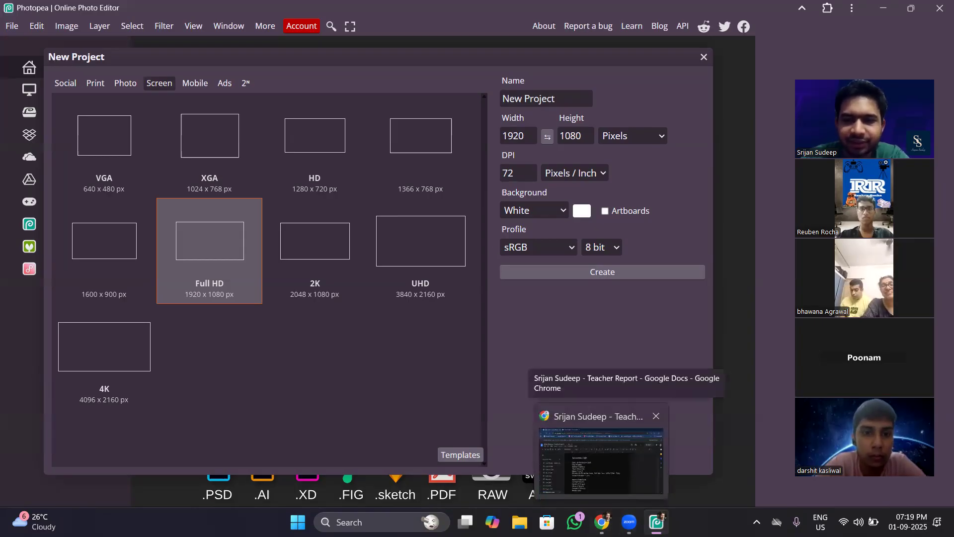
click(601, 457)
click(940, 39)
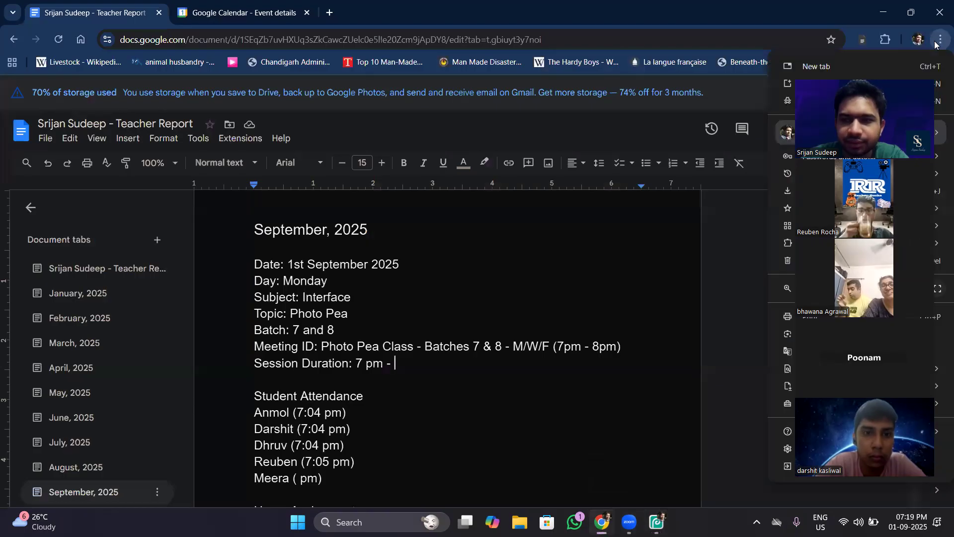
click(917, 39)
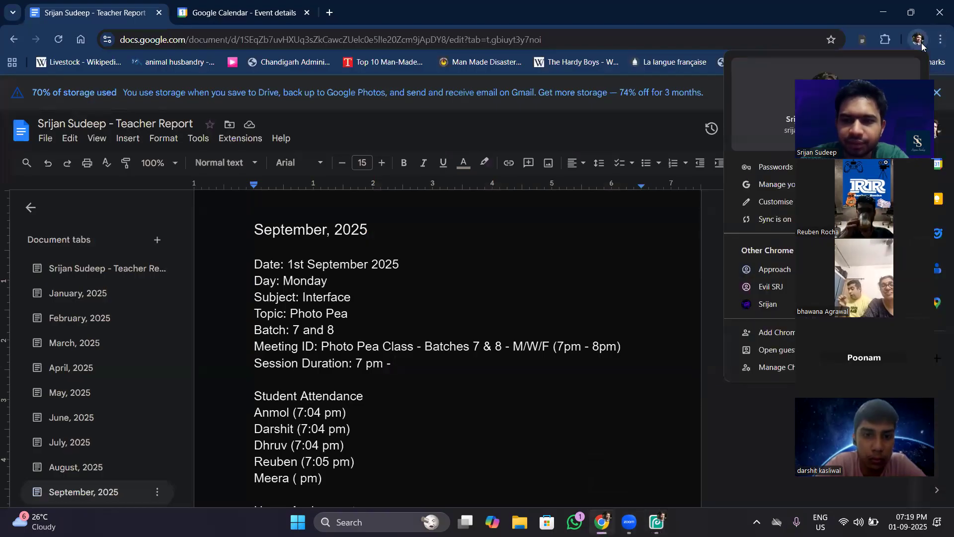
click(778, 269)
Search Google for "what is dpi in photo pea".
click(509, 229)
text(what is dpi in photo pea)
key(Return)
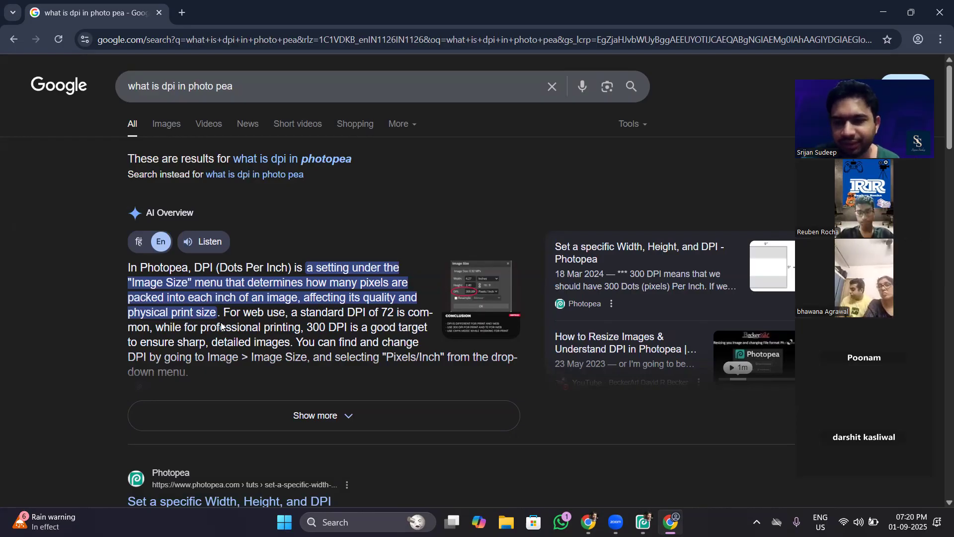
Switch back to Photopea and name the new project "Pixel Demo".
click(642, 522)
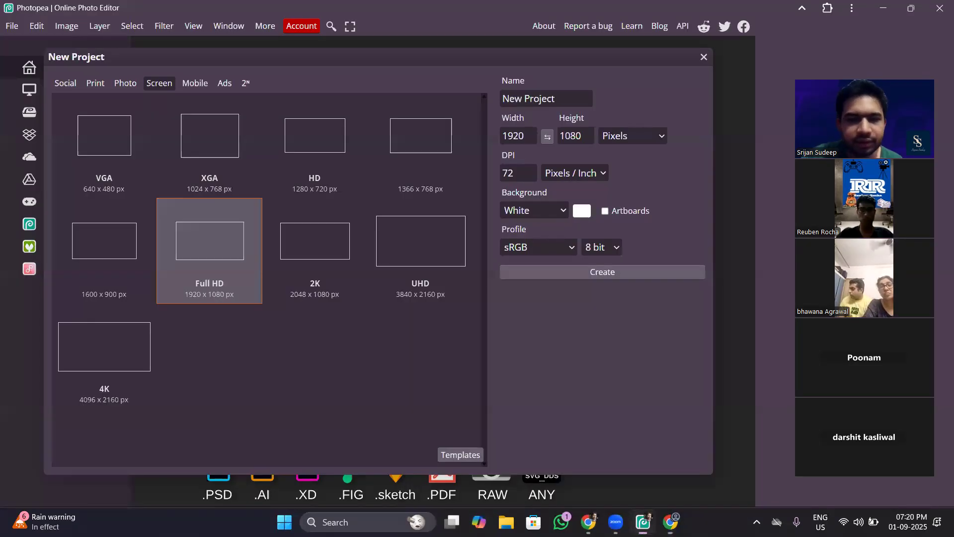
click(584, 103)
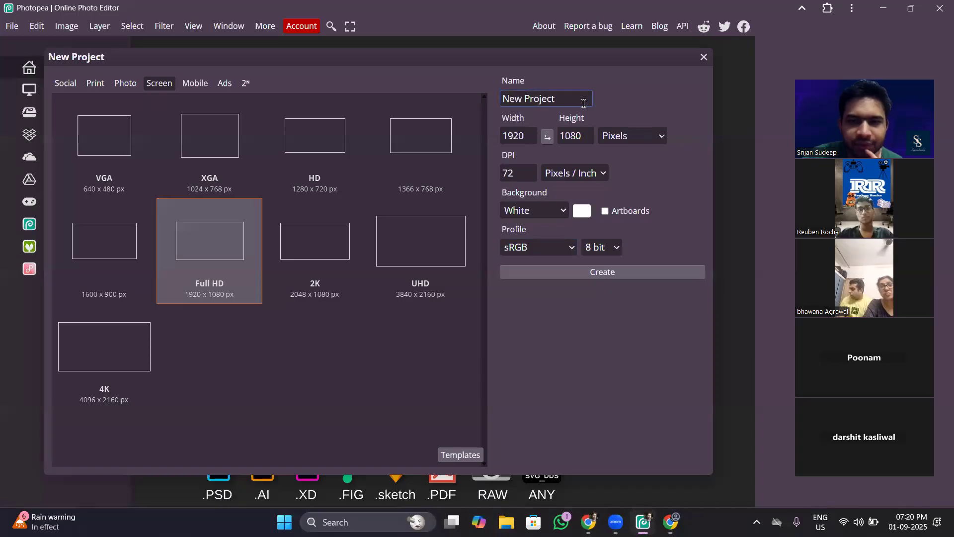
triple_click(582, 100)
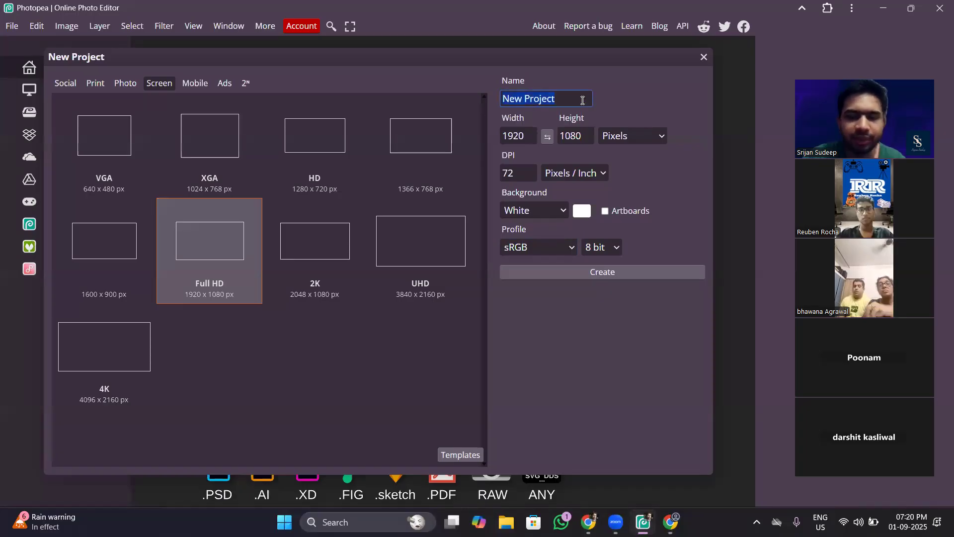
text(Pix)
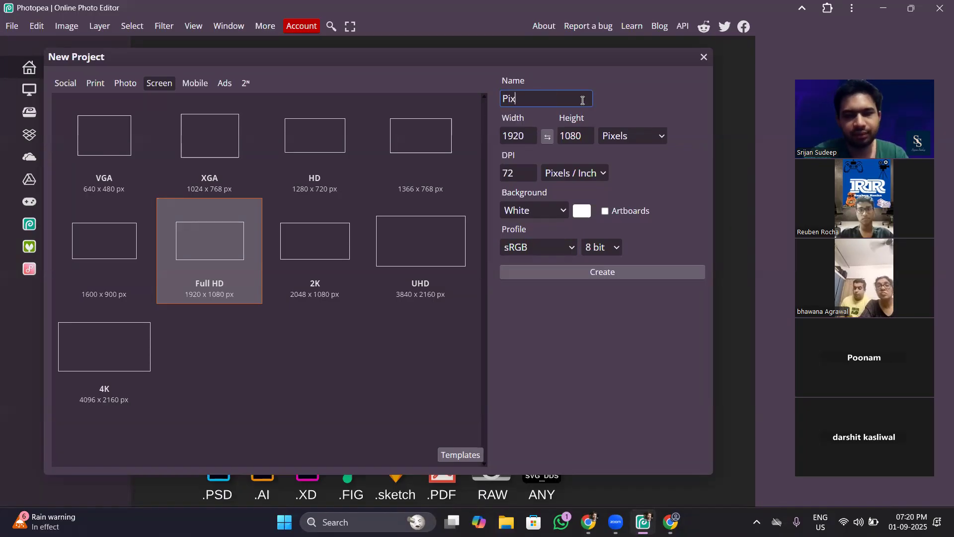
text(el Demo)
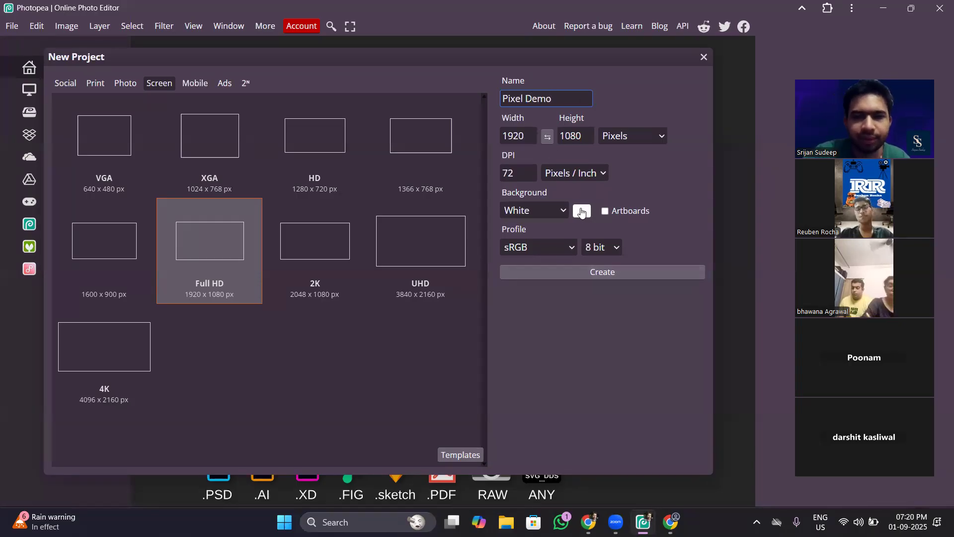
Check which units are available for the DPI setting and for the project's width and height.
click(602, 173)
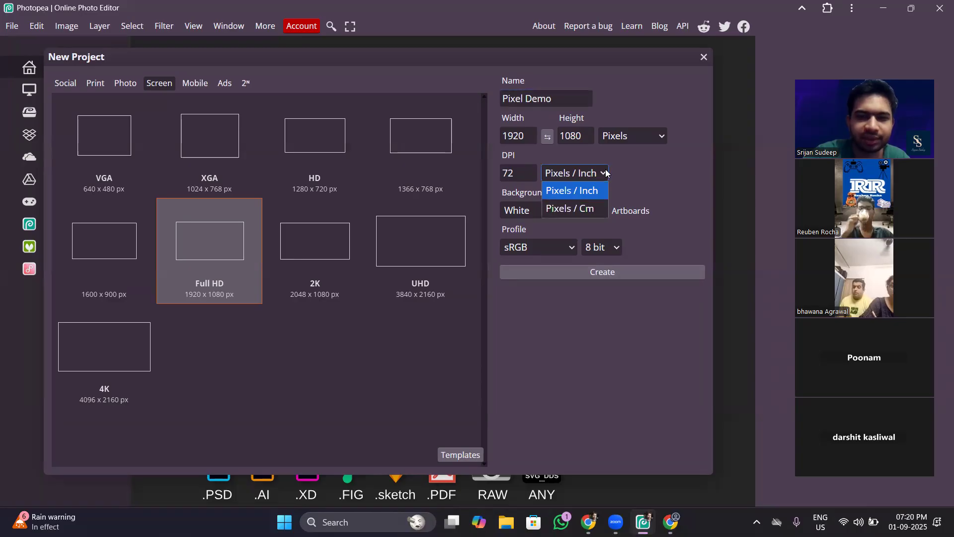
click(660, 141)
click(665, 138)
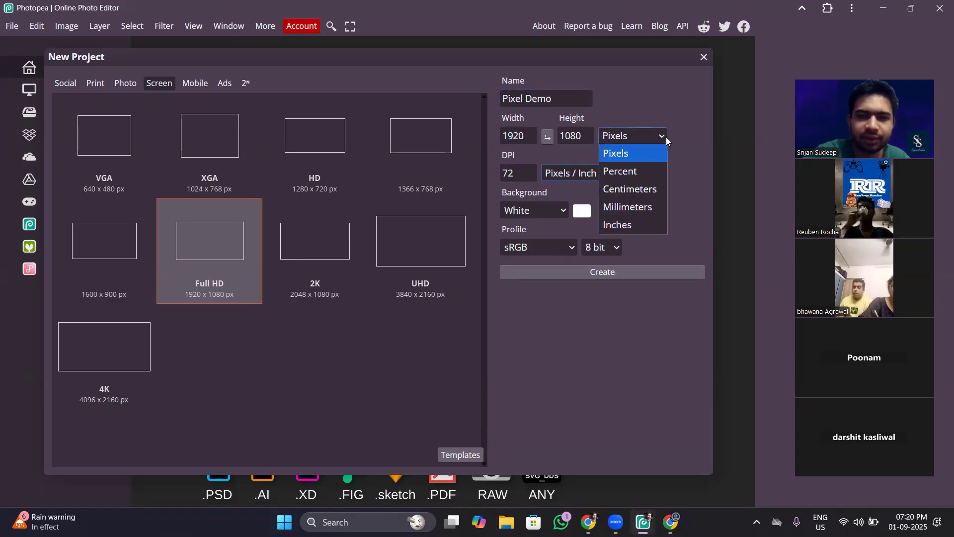
click(694, 151)
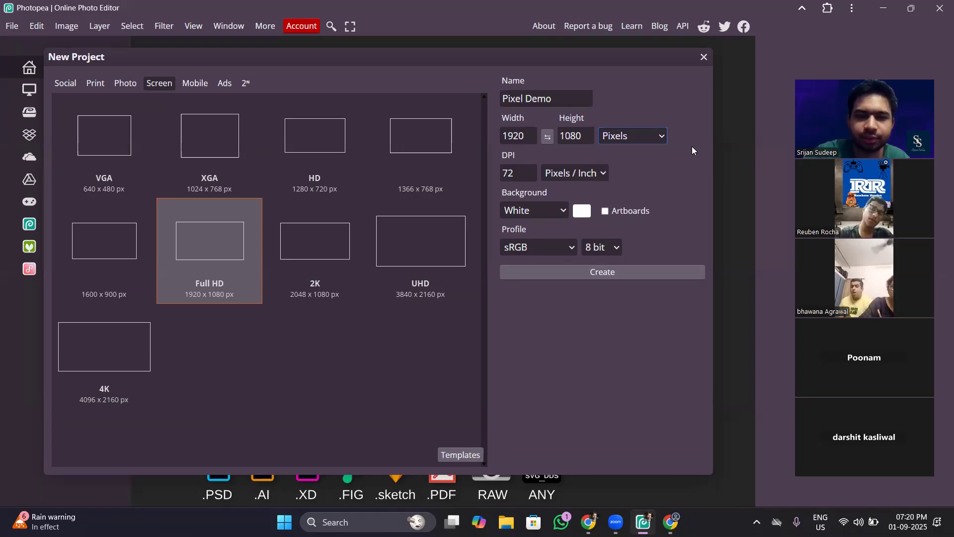
Try Percent, Centimeters, Millimeters and Inches as the size unit, and return to the Full HD preset of 1920 x 1080 pixels.
click(662, 137)
click(649, 175)
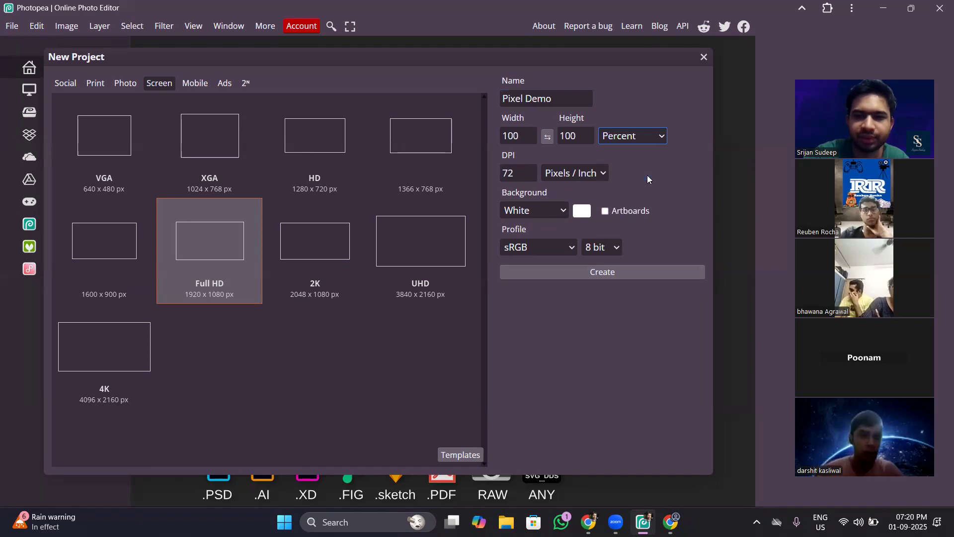
click(663, 135)
click(646, 188)
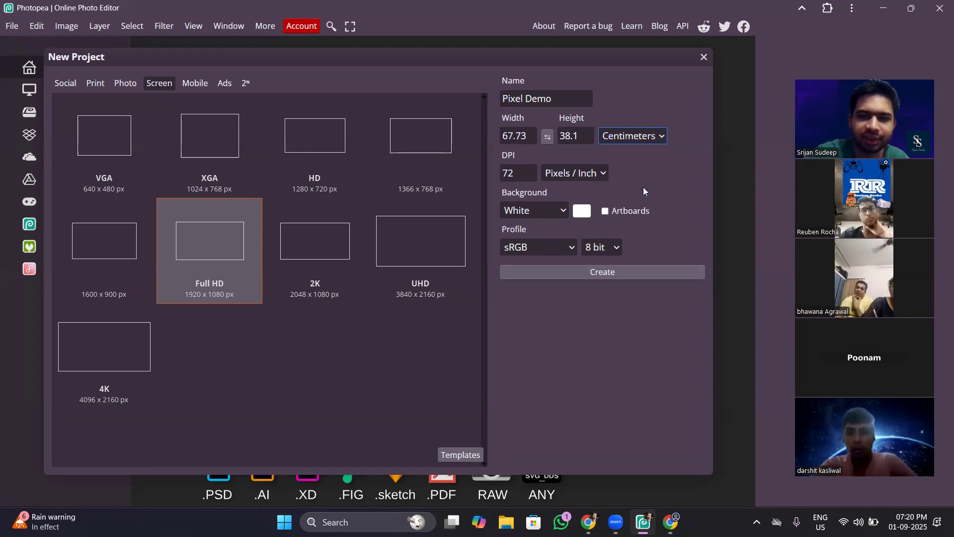
click(664, 137)
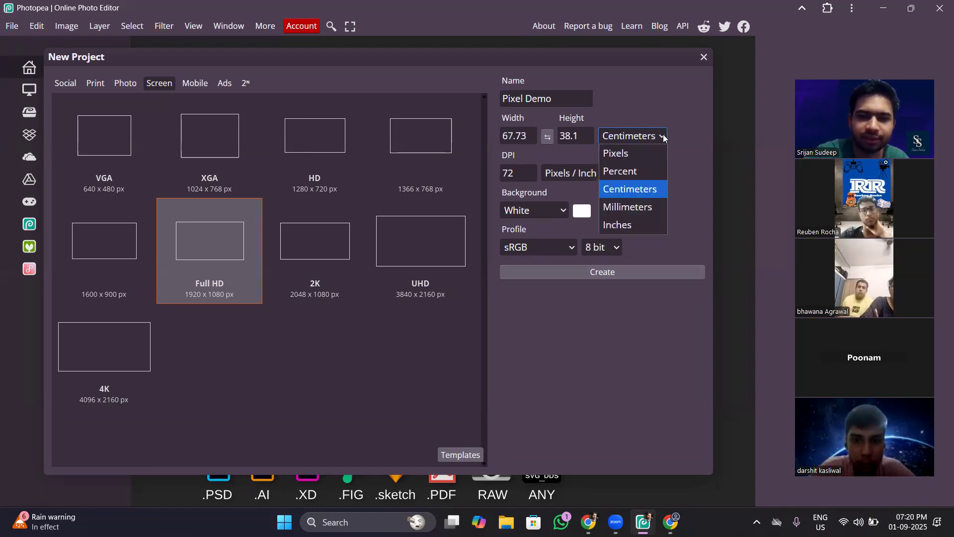
click(644, 204)
click(665, 136)
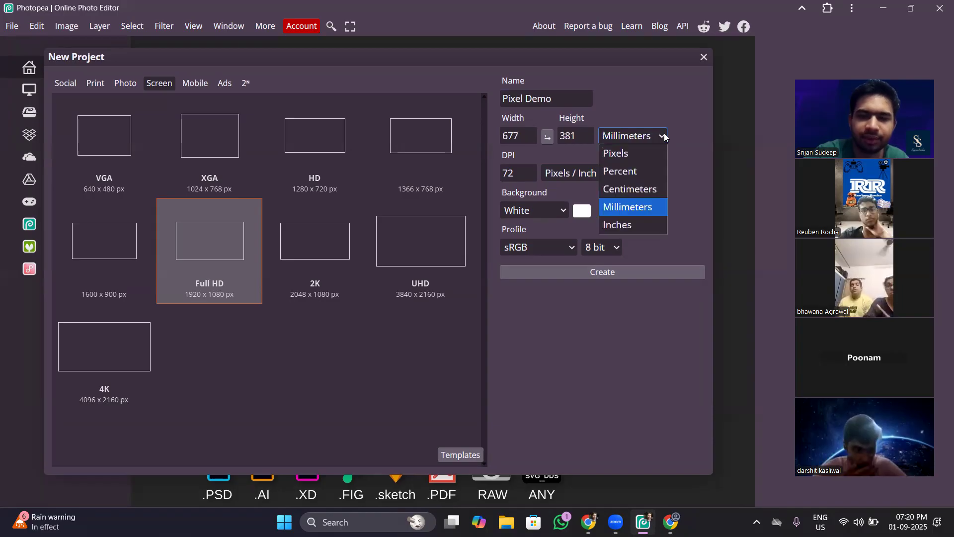
click(637, 225)
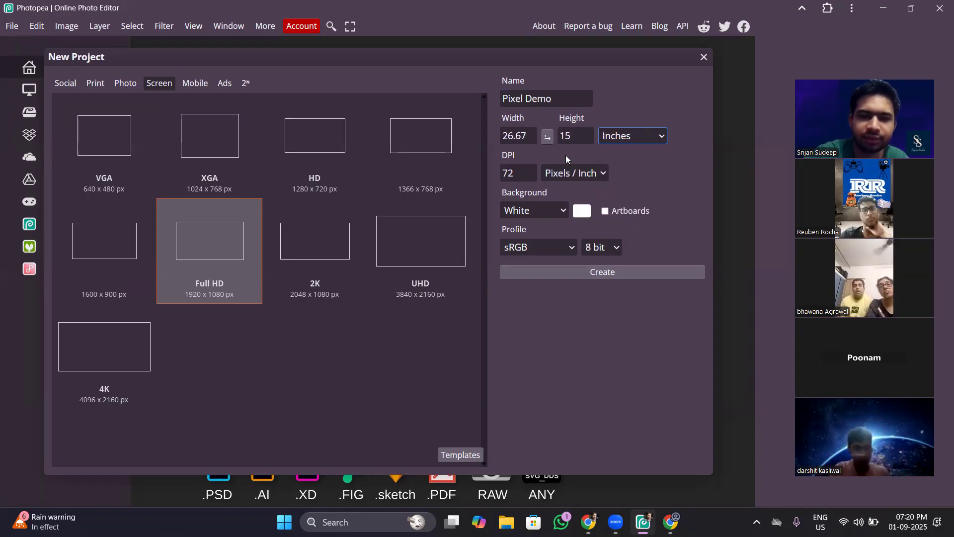
click(323, 241)
click(237, 238)
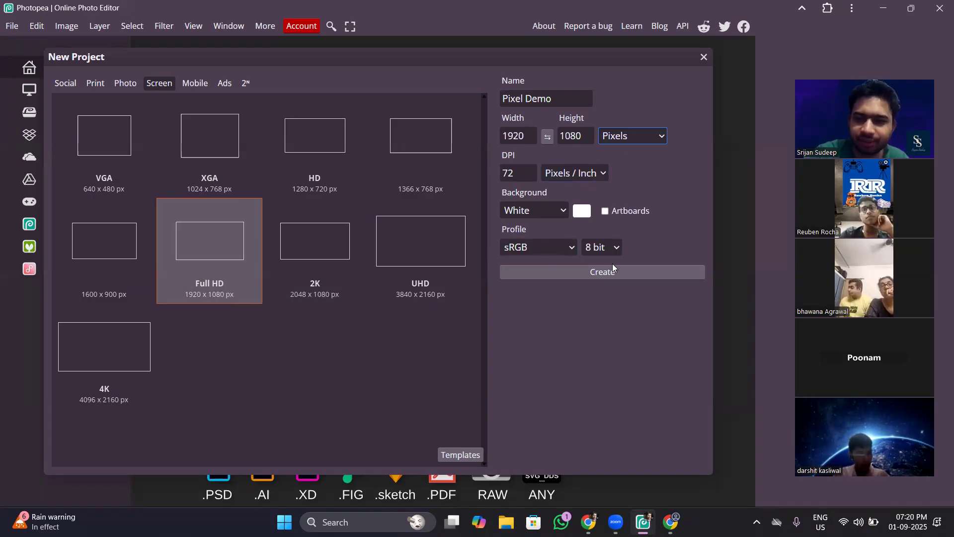
Review the bit depth and color profile choices, keep 8 bit and sRGB, and create the Pixel Demo project.
click(617, 248)
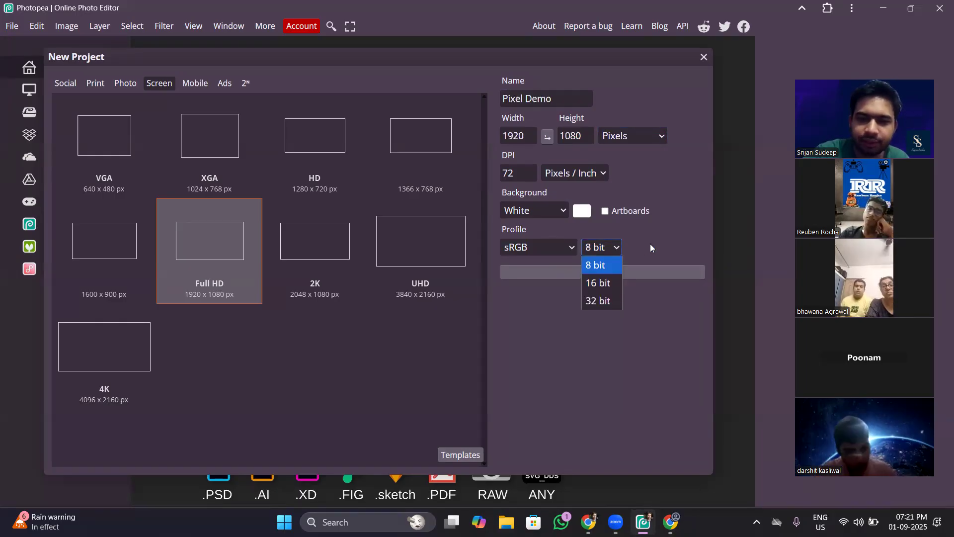
click(651, 248)
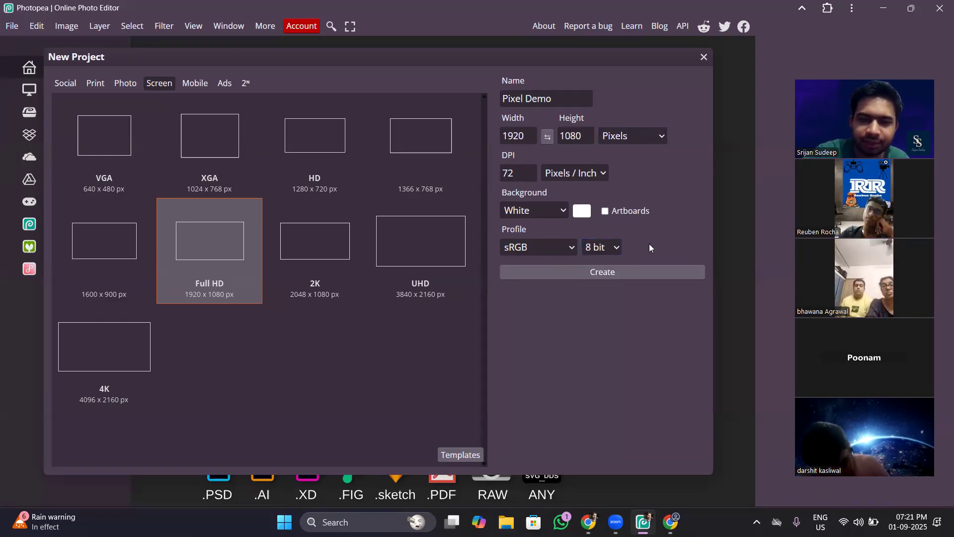
click(572, 249)
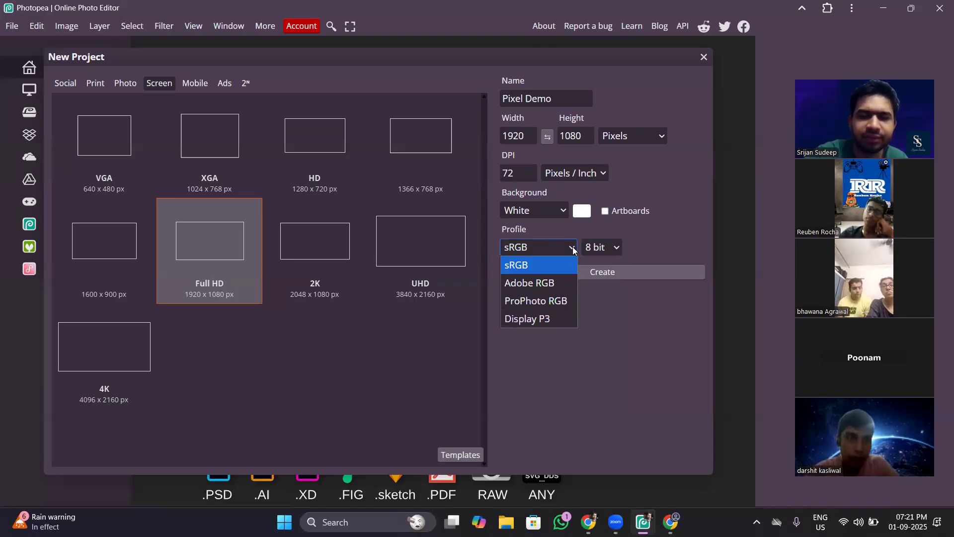
click(572, 249)
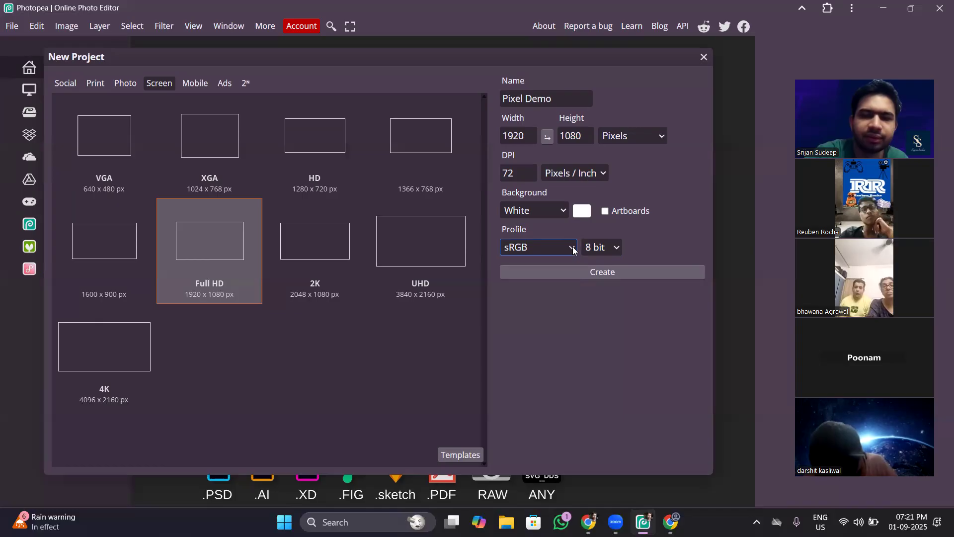
click(612, 274)
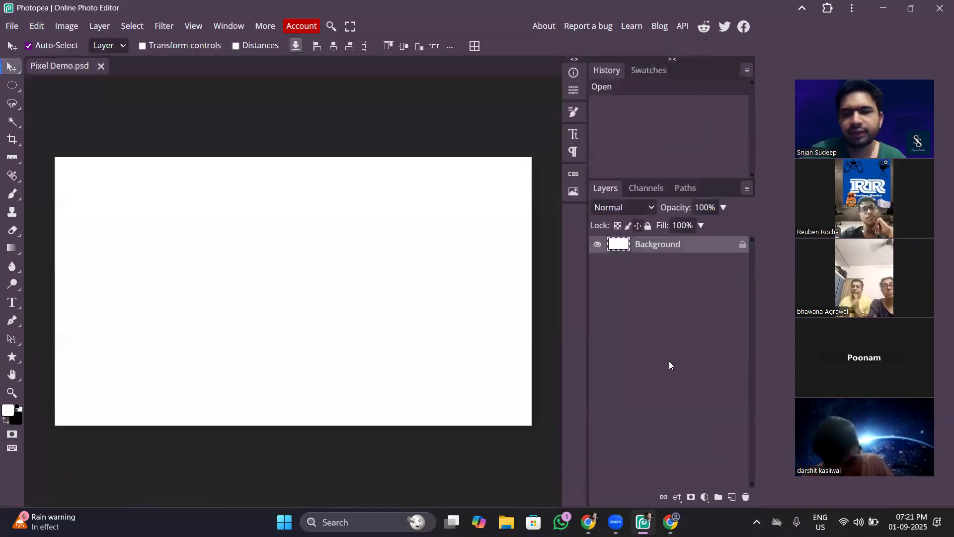
Paint a solid black dot near the canvas centre with the Brush tool at size 500.
click(13, 196)
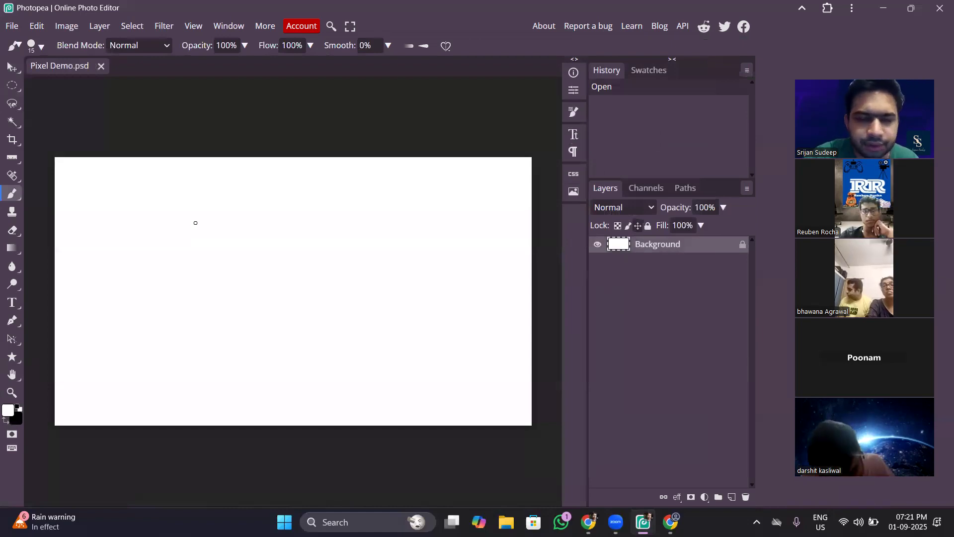
key(bracketright)
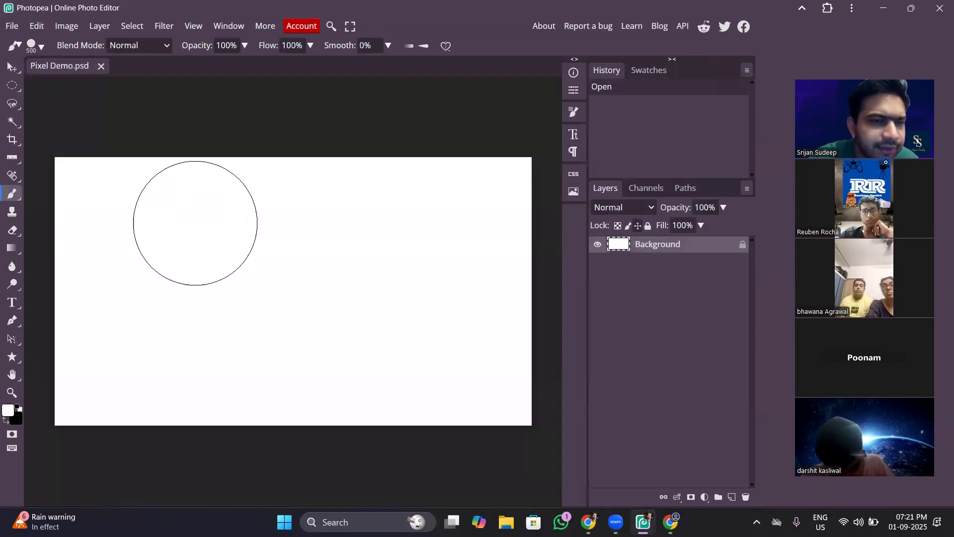
click(294, 290)
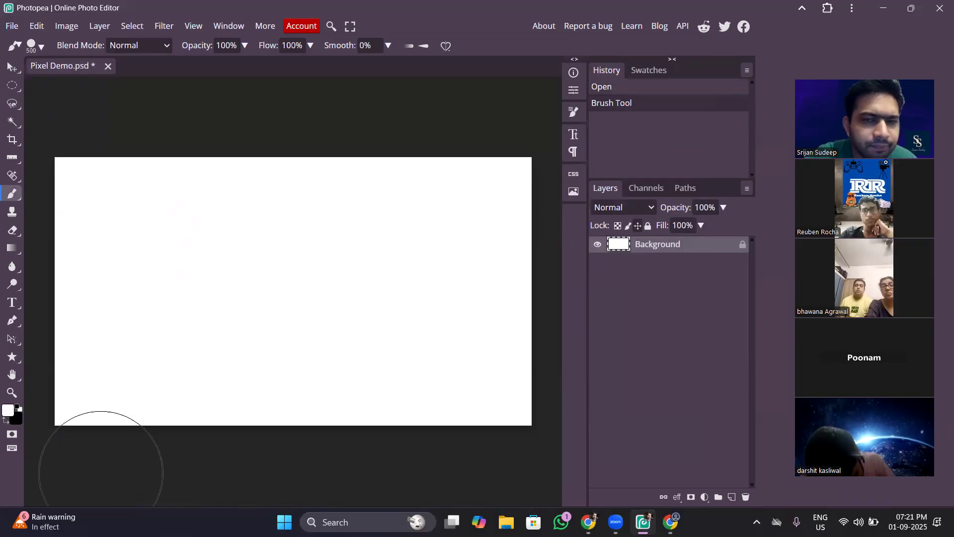
click(19, 407)
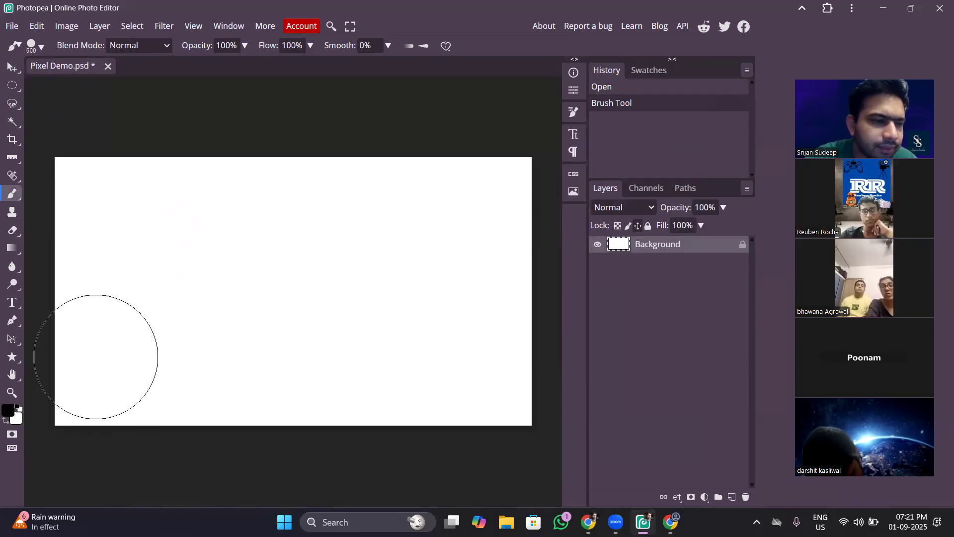
click(293, 262)
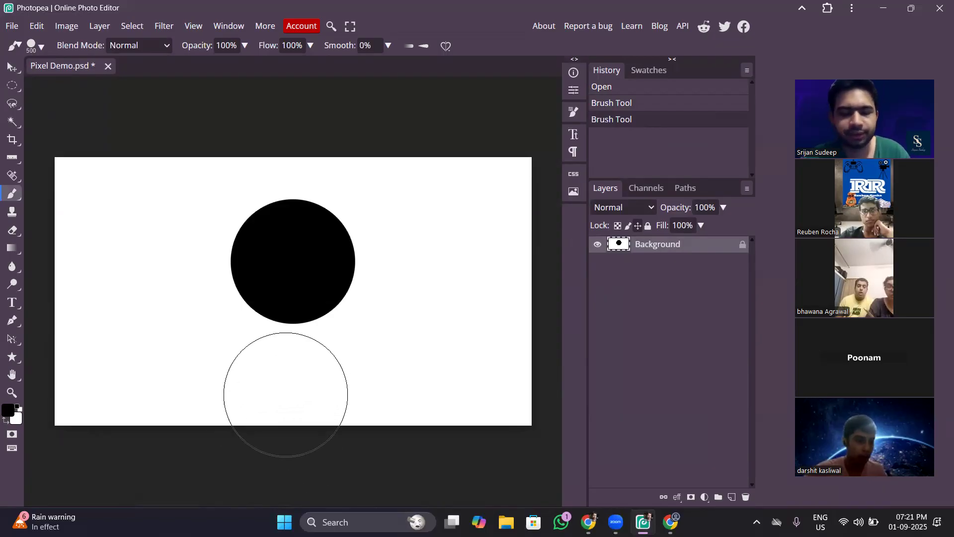
Examine the lower edge of the black circle at pixel level, and return to a view of the whole circle.
scroll(285, 395, up, 5)
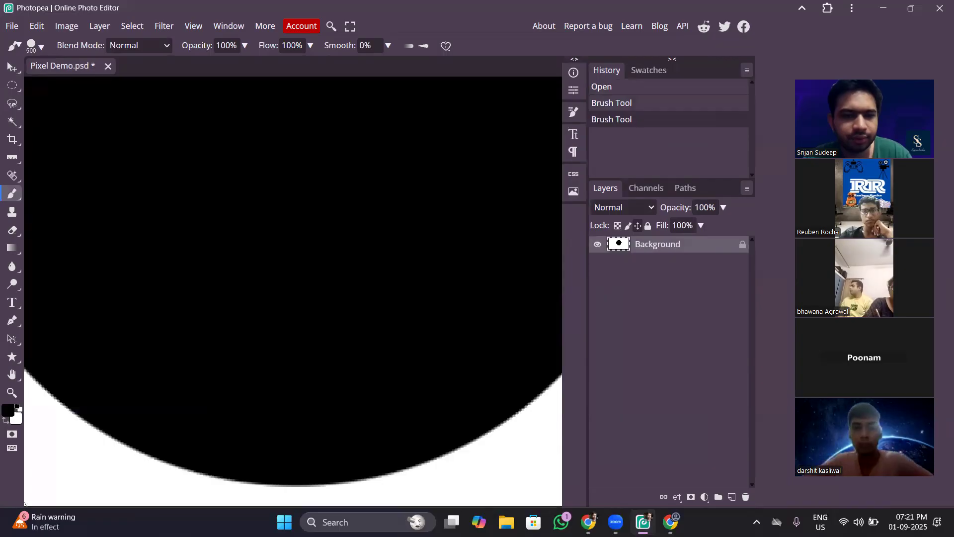
key(h)
drag(431, 338, 297, 226)
key(ctrl+plus)
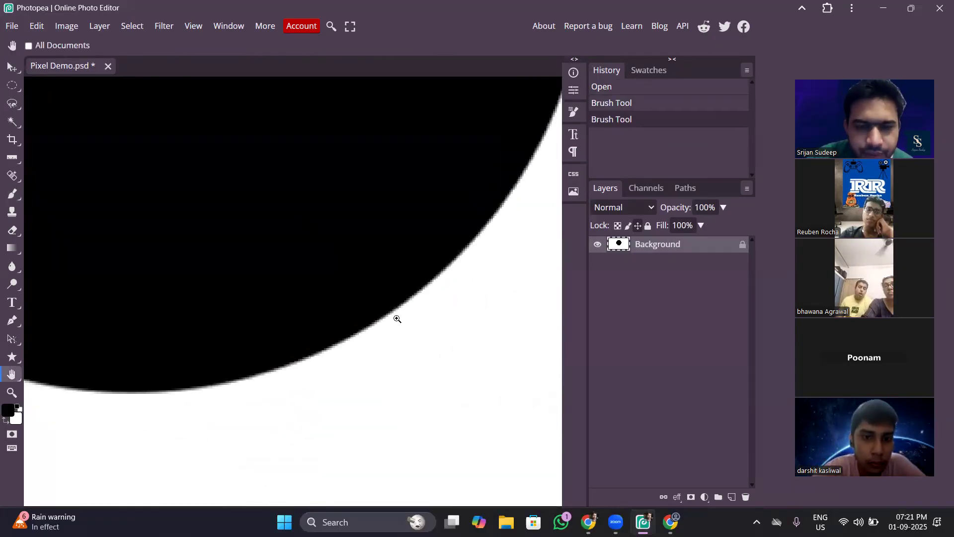
key(ctrl+plus)
key(ctrl+plus)
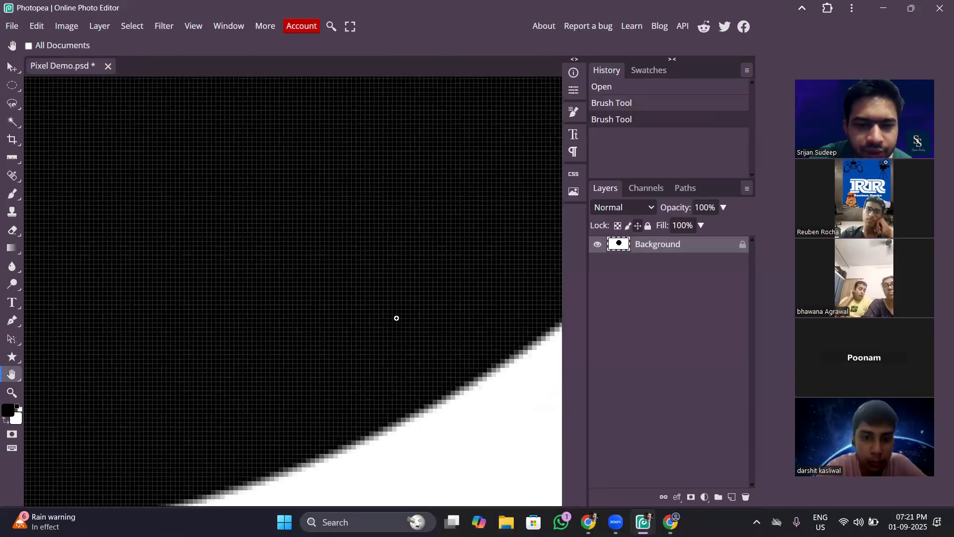
drag(424, 356, 329, 223)
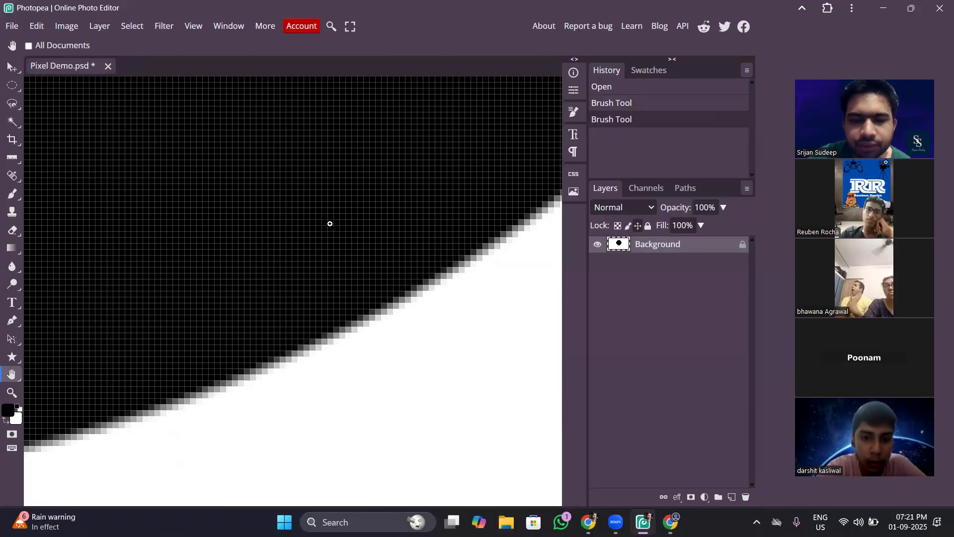
key(ctrl+plus)
key(ctrl+plus)
key(ctrl+minus)
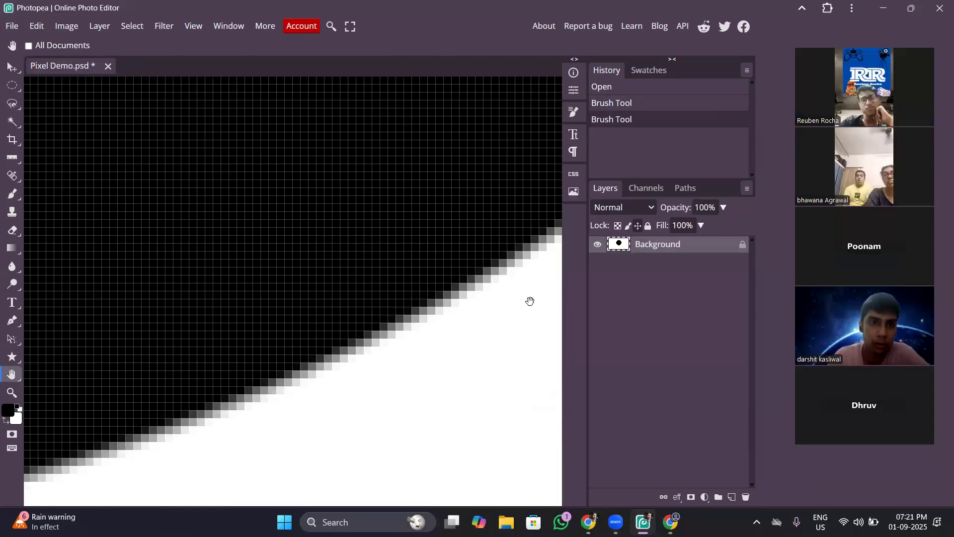
click(443, 320)
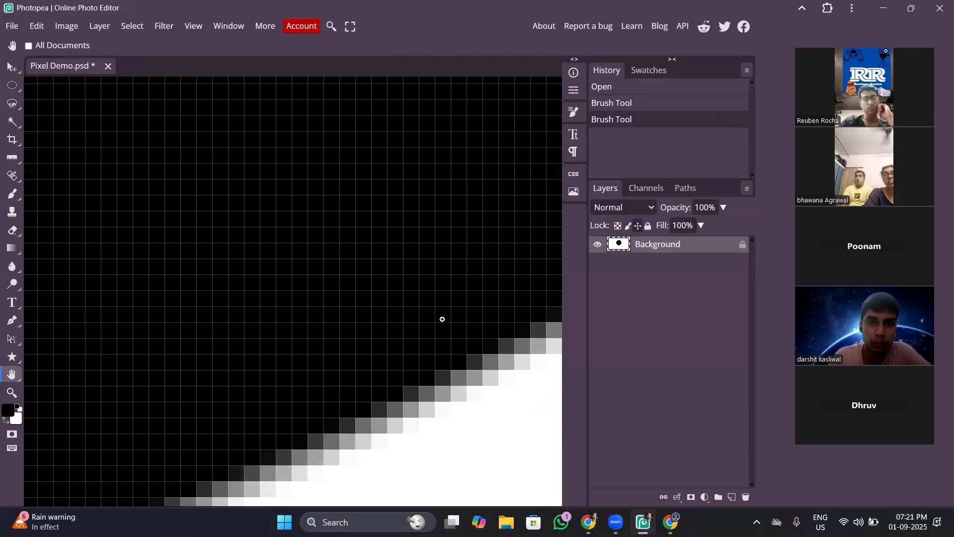
alt+click(442, 318)
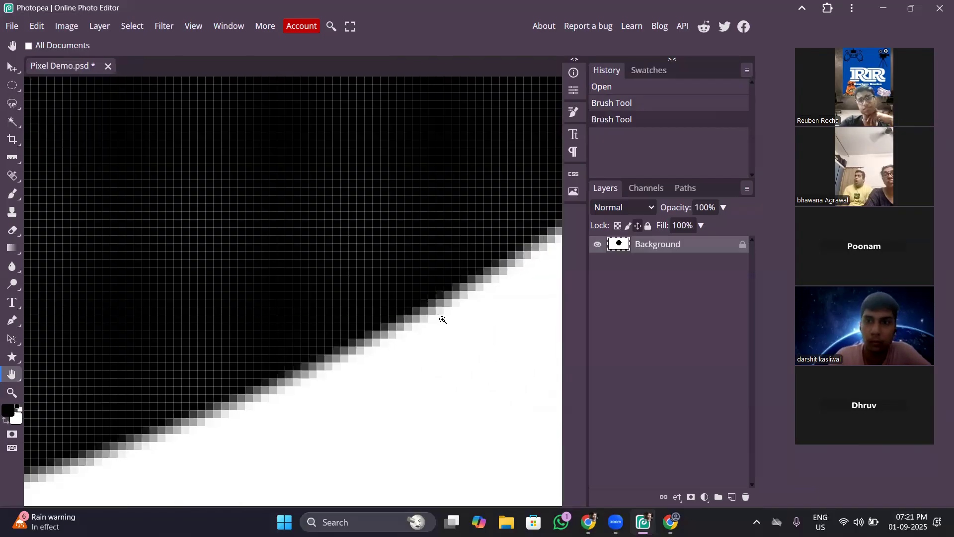
click(443, 320)
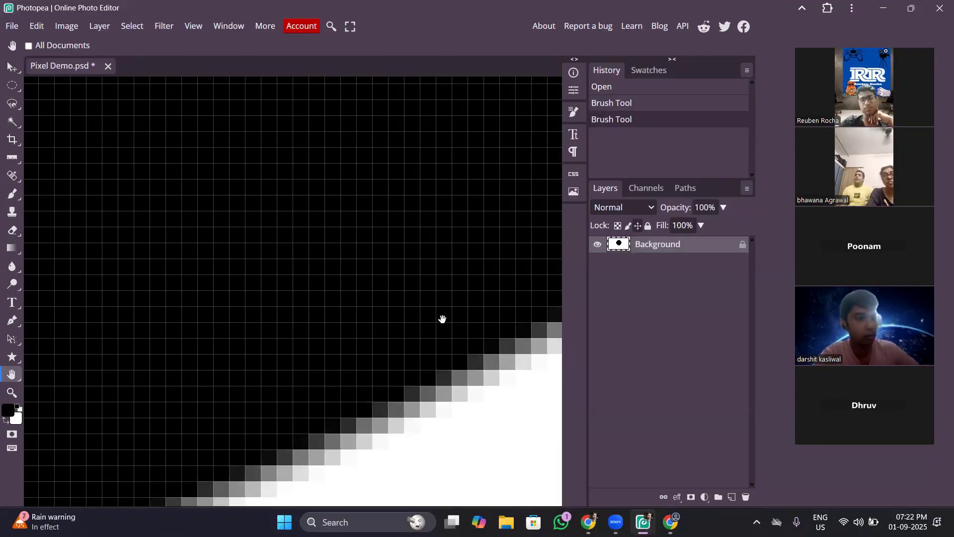
alt+click(443, 319)
scroll(443, 319, down, 10)
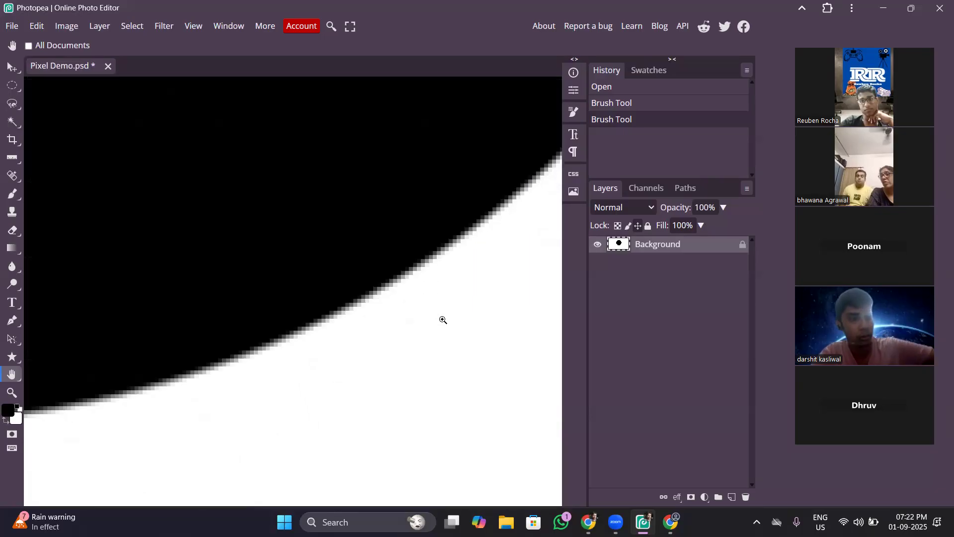
key(ctrl+minus)
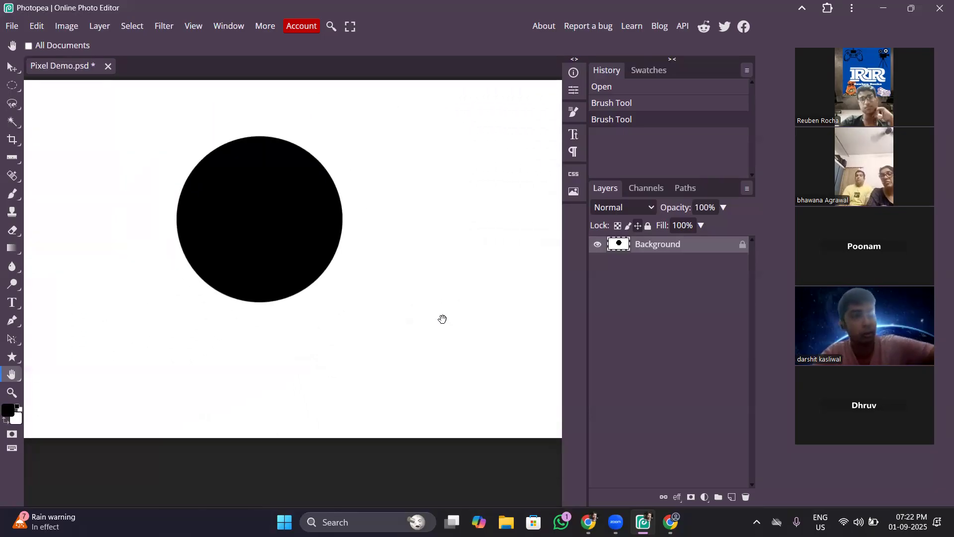
Inspect the pixels between black and white along the circle's lower-right curve, and return to the overview.
drag(205, 77, 242, 90)
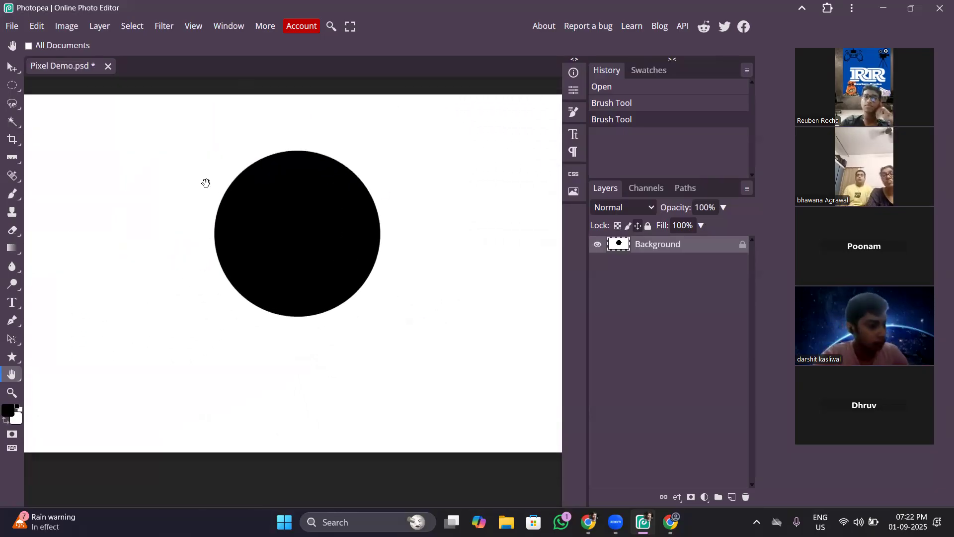
scroll(270, 262, up, 8)
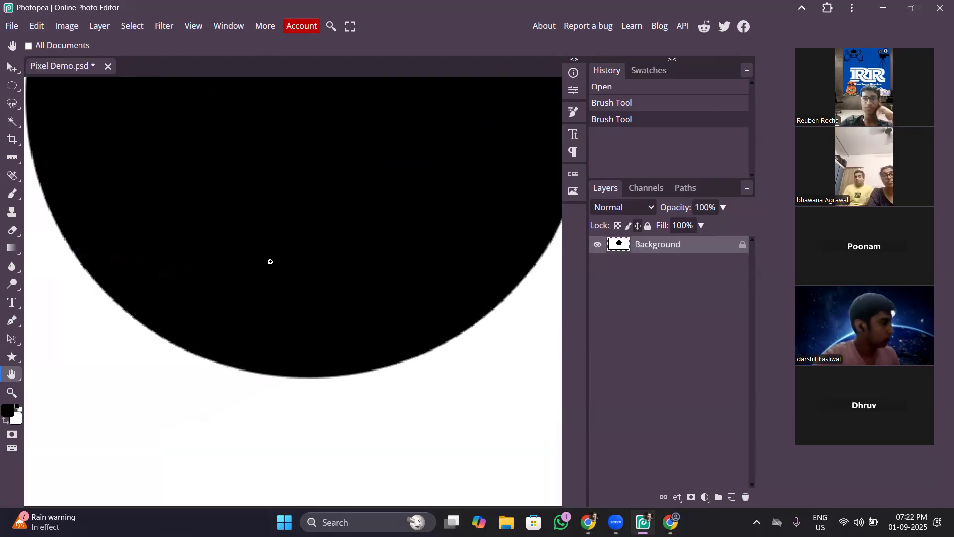
drag(270, 260, 238, 220)
scroll(239, 220, up, 2)
drag(437, 346, 174, 266)
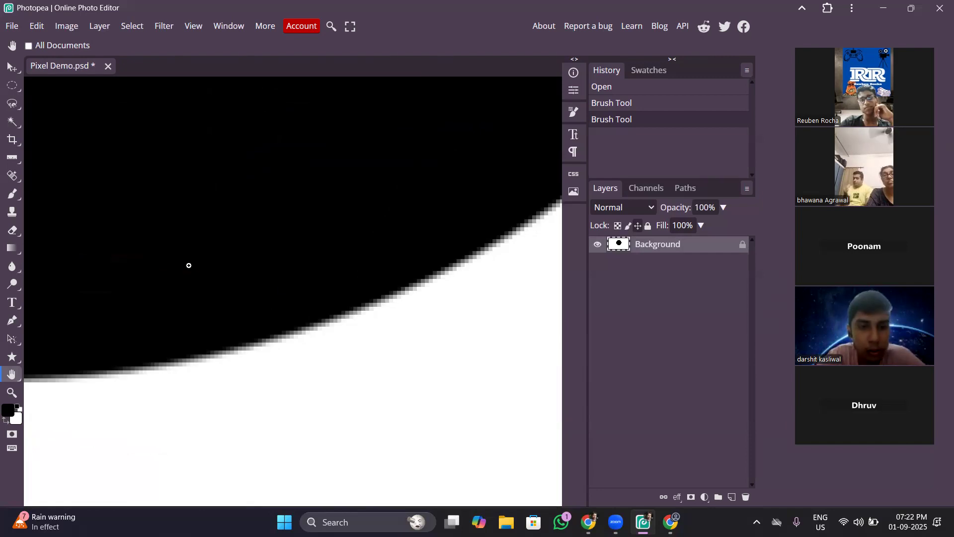
scroll(189, 265, up, 2)
scroll(302, 316, up, 2)
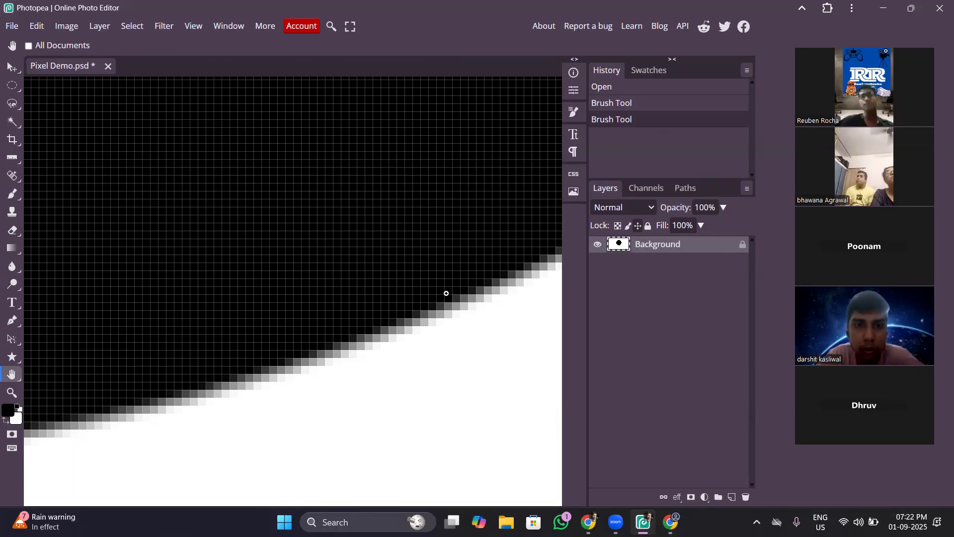
key(ctrl+minus)
key(ctrl+minus)
key(ctrl+minus)
key(ctrl+minus)
key(ctrl+minus)
key(ctrl+minus)
key(ctrl+minus)
key(ctrl+minus)
key(ctrl+minus)
key(ctrl+minus)
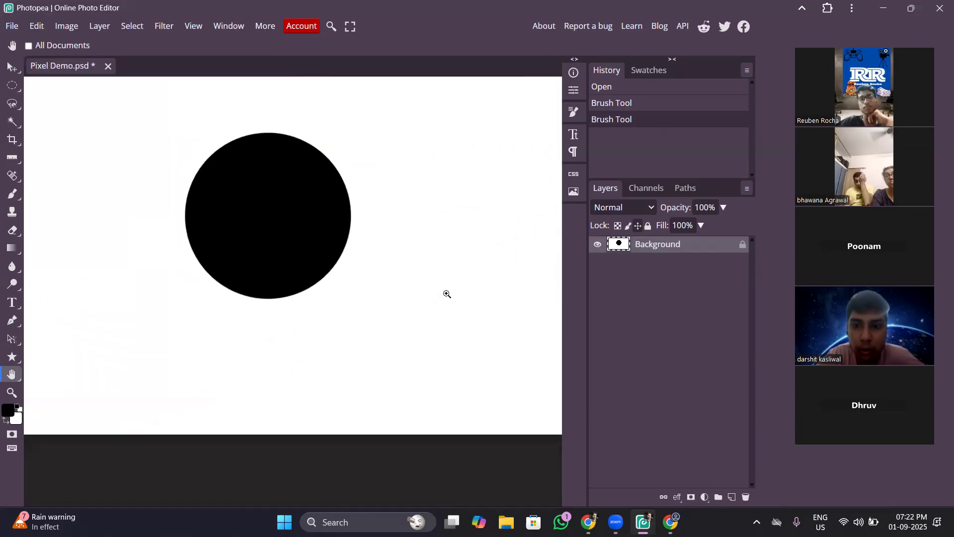
Compare the circle's outline in full view with the individual edge pixels along its lower-right side.
key(ctrl+plus)
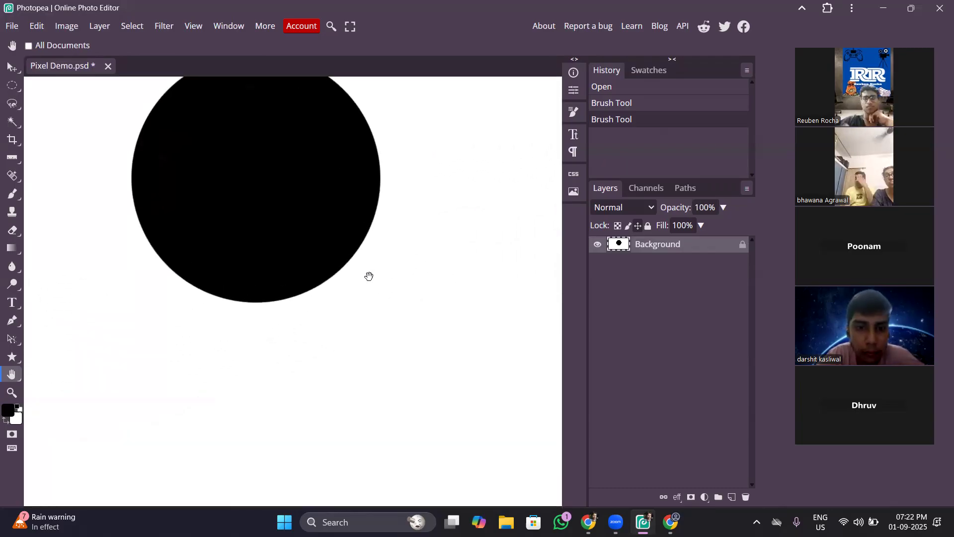
drag(368, 276, 427, 338)
key(ctrl+minus)
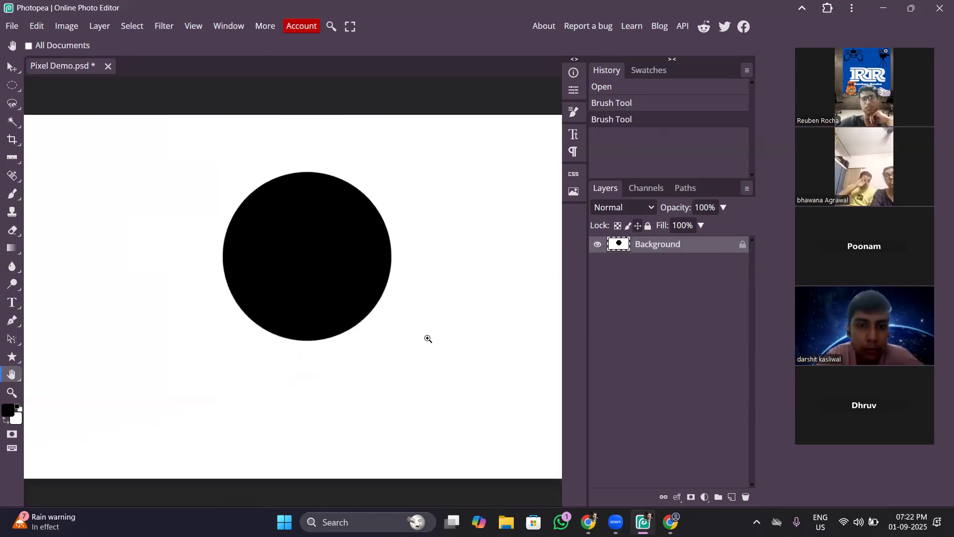
key(ctrl+plus)
key(ctrl+plus)
key(ctrl+plus)
drag(428, 338, 31, 161)
drag(347, 286, 328, 274)
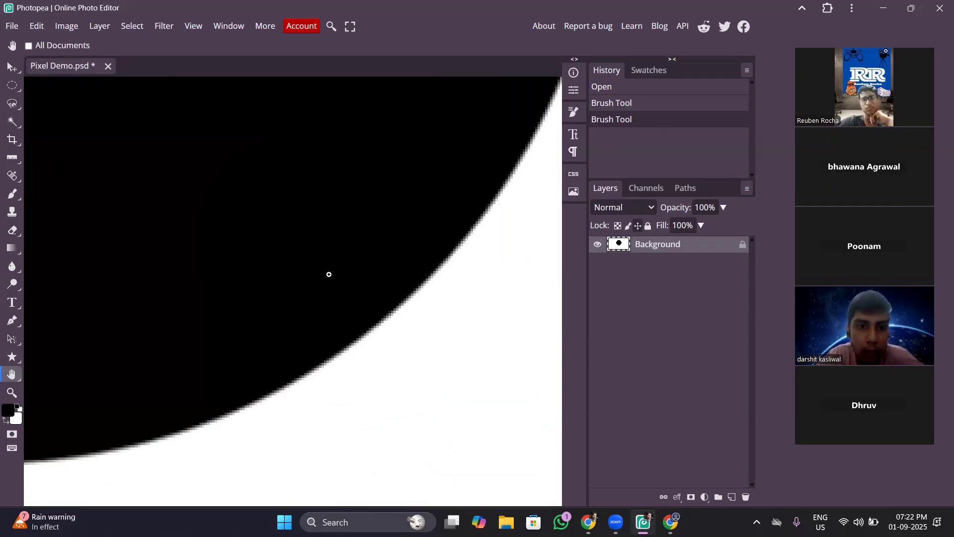
scroll(329, 274, up, 3)
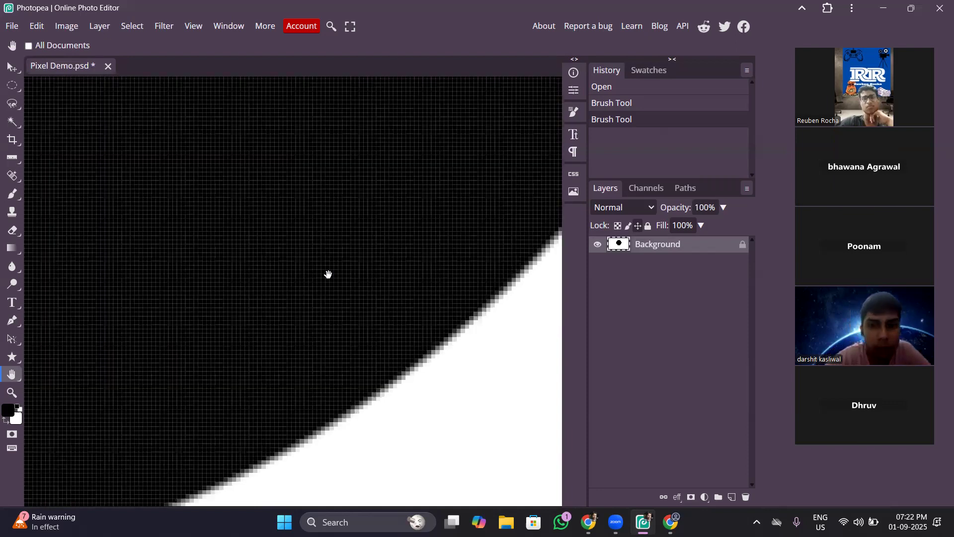
scroll(328, 275, up, 1)
drag(367, 254, 303, 201)
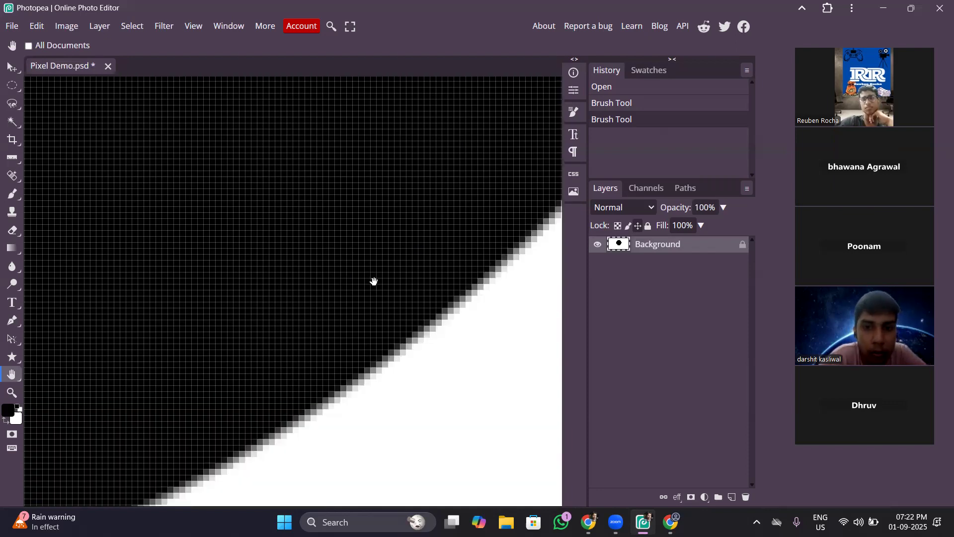
scroll(373, 282, up, 1)
scroll(373, 282, up, 1)
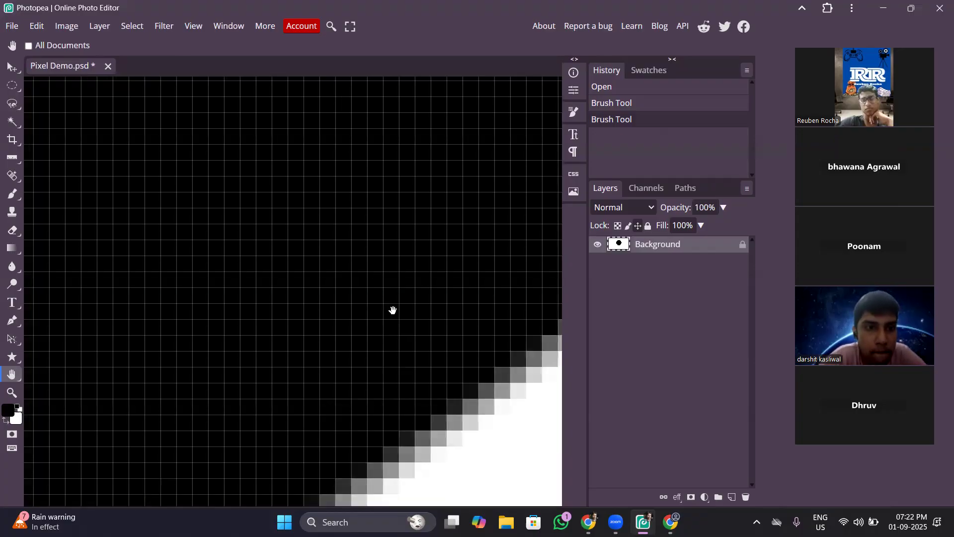
drag(392, 310, 500, 174)
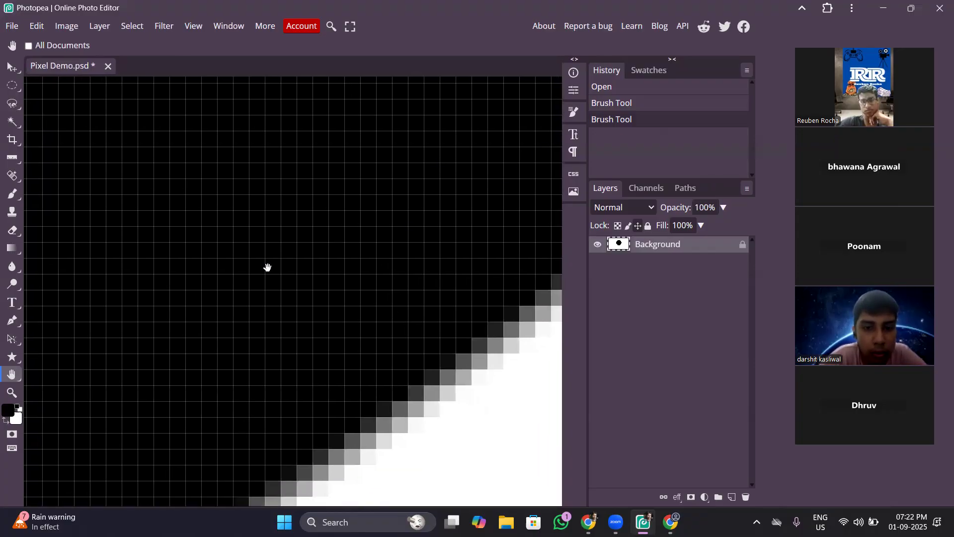
drag(470, 298, 469, 298)
scroll(469, 298, down, 2)
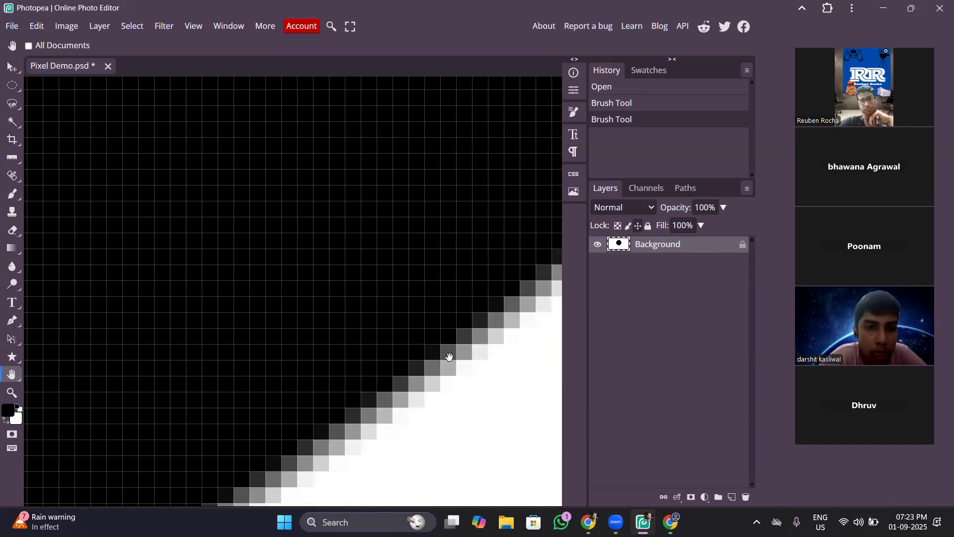
drag(447, 347, 445, 350)
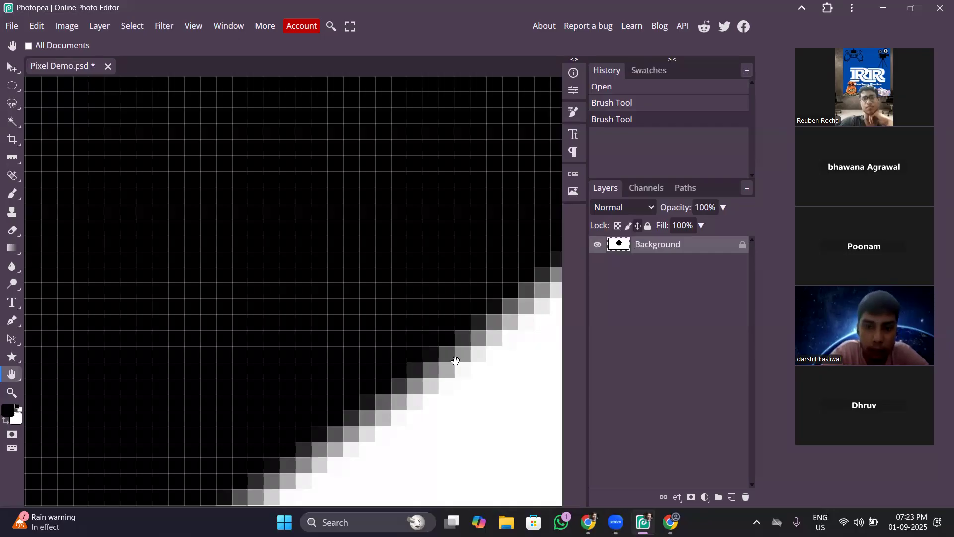
Compare the circle's curved edge and the pixel grid inside the black area at several magnifications.
key(ctrl+minus)
key(ctrl+minus)
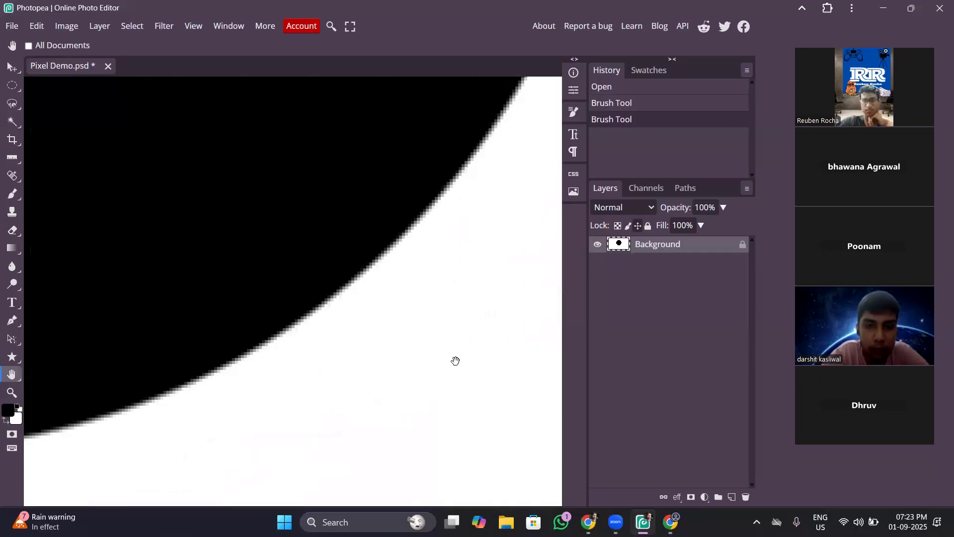
key(ctrl+plus)
key(ctrl+plus)
key(ctrl+plus)
key(ctrl+minus)
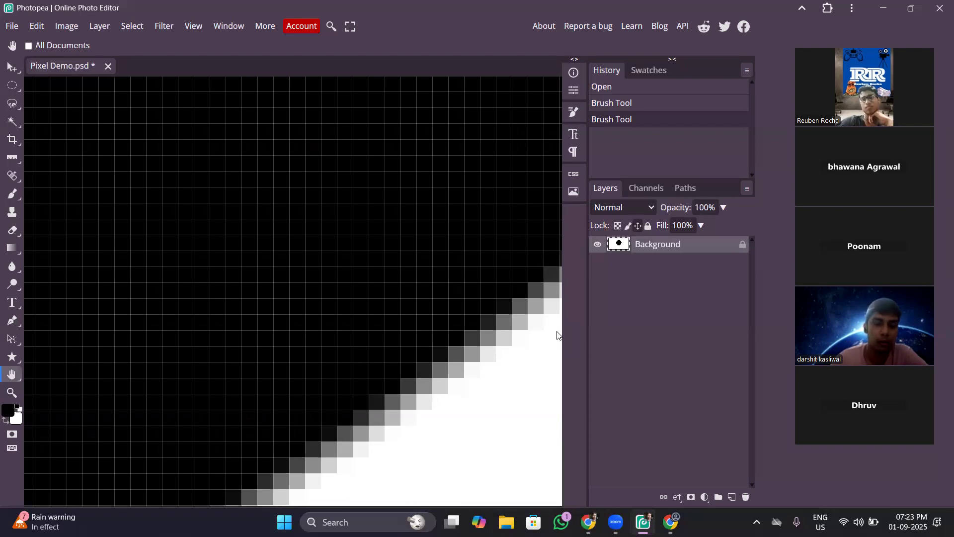
key(ctrl+plus)
key(ctrl+plus)
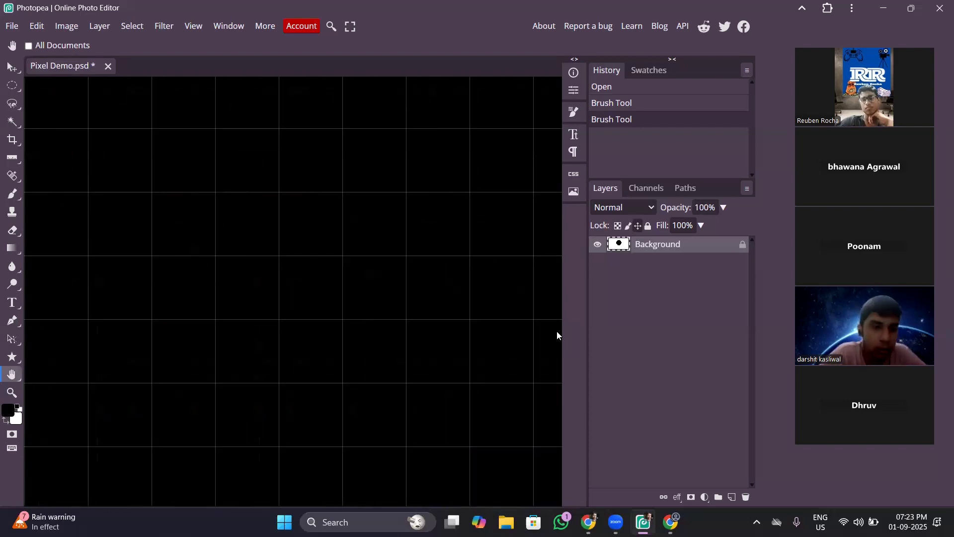
scroll(557, 336, down, 2)
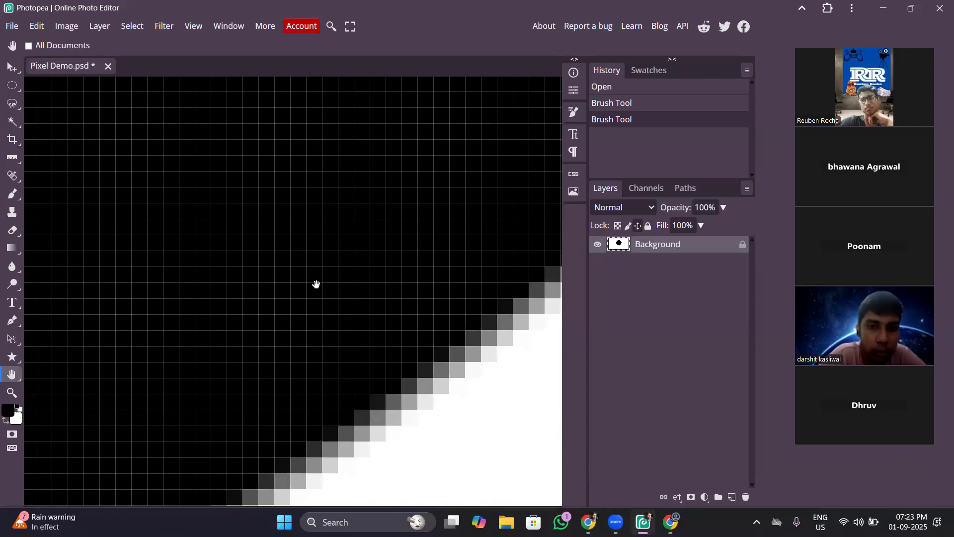
scroll(382, 348, up, 2)
scroll(381, 348, up, 1)
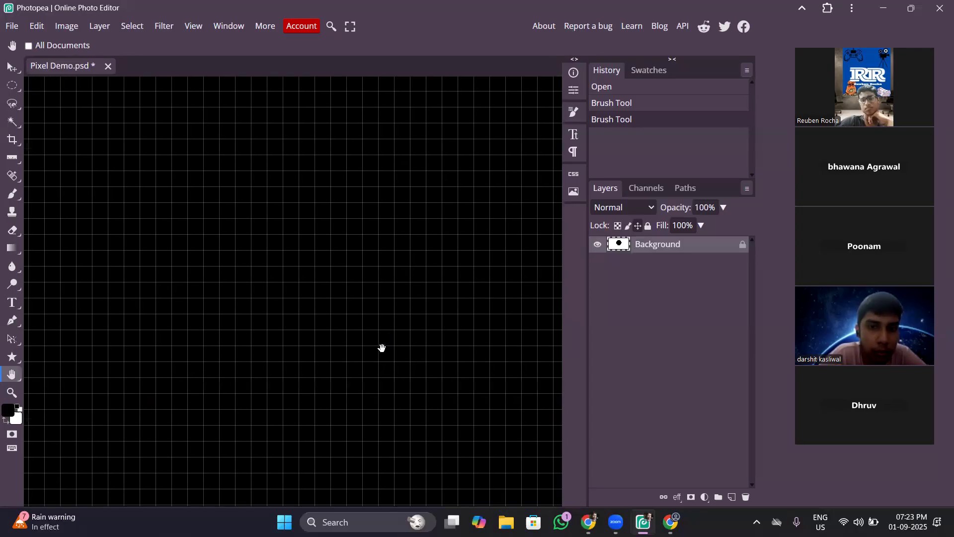
scroll(382, 347, down, 6)
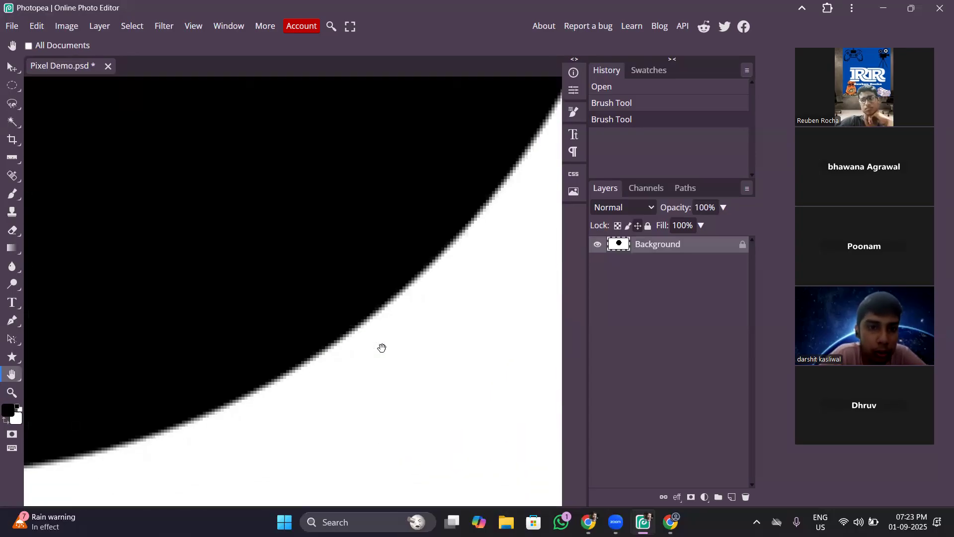
Compare the black circle's pixelated lower-right edge with its whole outline, and centre the circle in view.
scroll(382, 348, down, 1)
scroll(381, 347, up, 2)
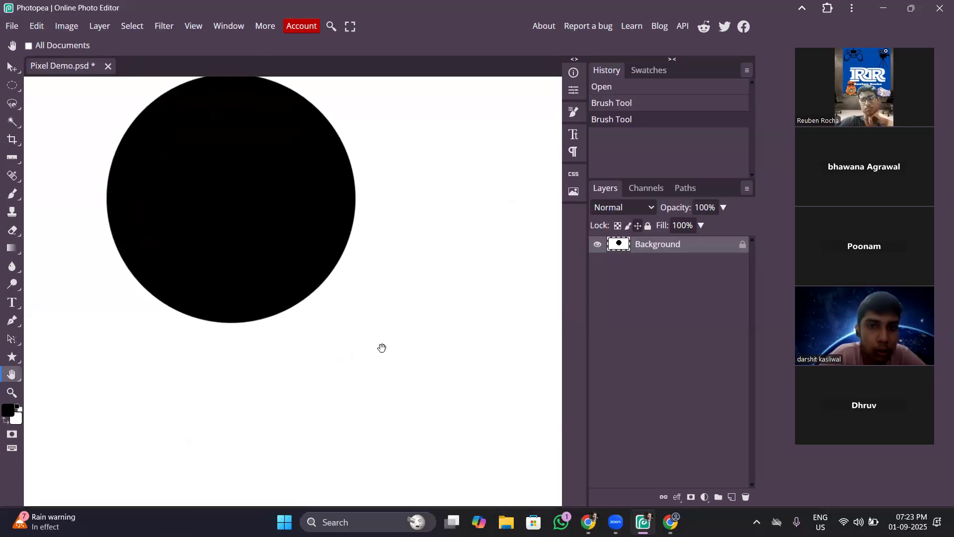
drag(345, 341, 395, 362)
scroll(395, 363, up, 1)
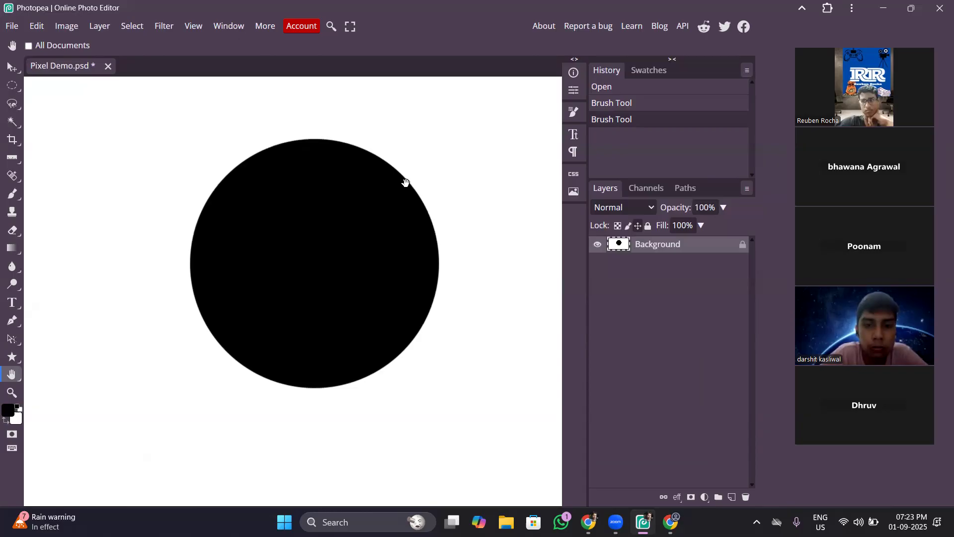
drag(460, 217, 463, 222)
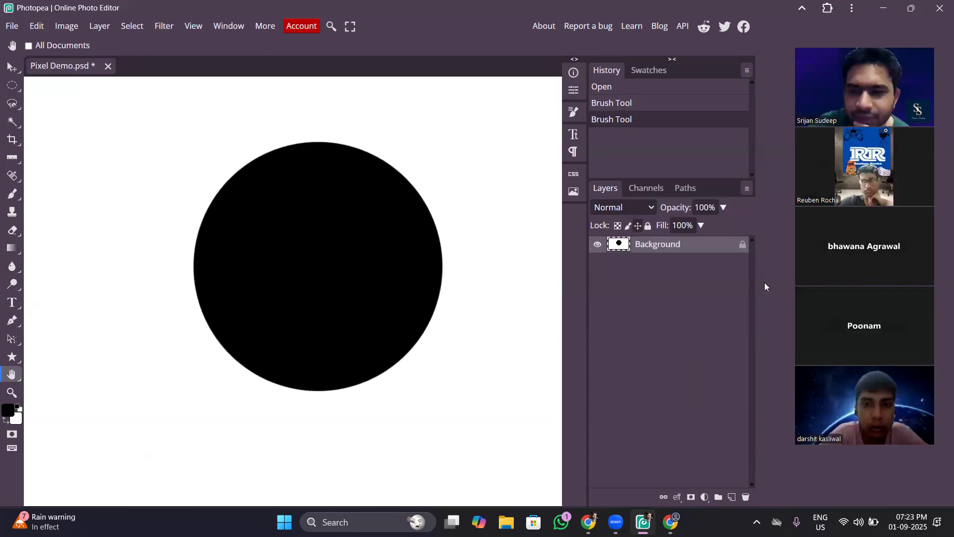
drag(371, 271, 347, 255)
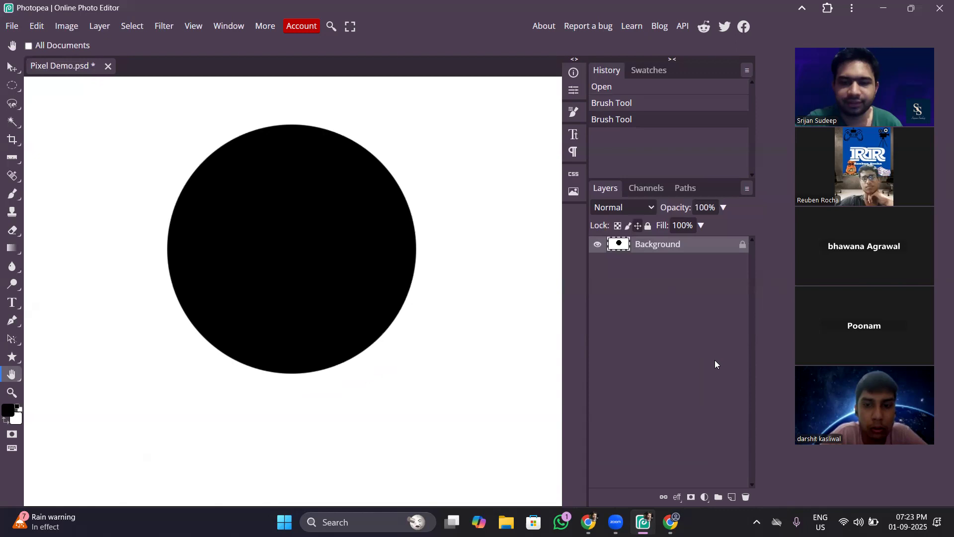
Fill the Background layer with the white background colour to erase the black circle.
click(717, 364)
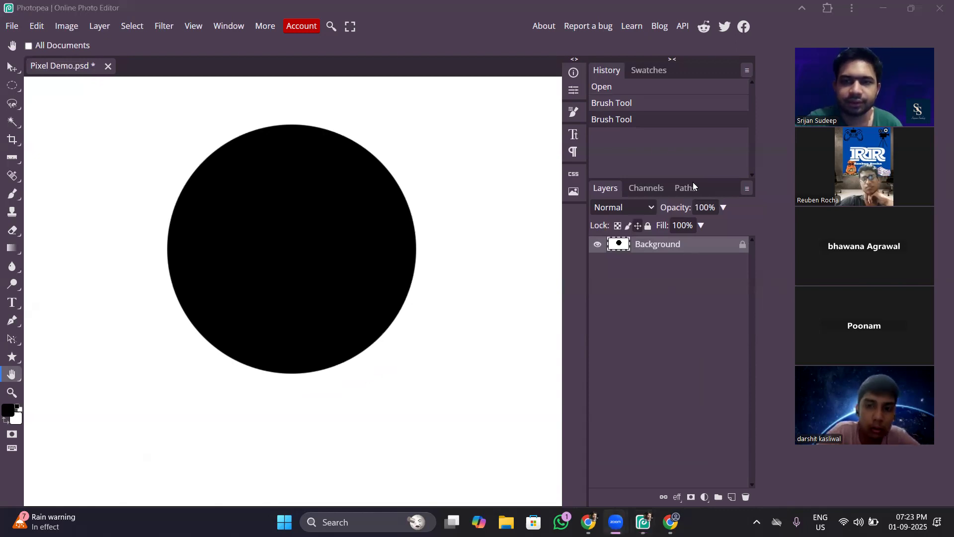
click(676, 238)
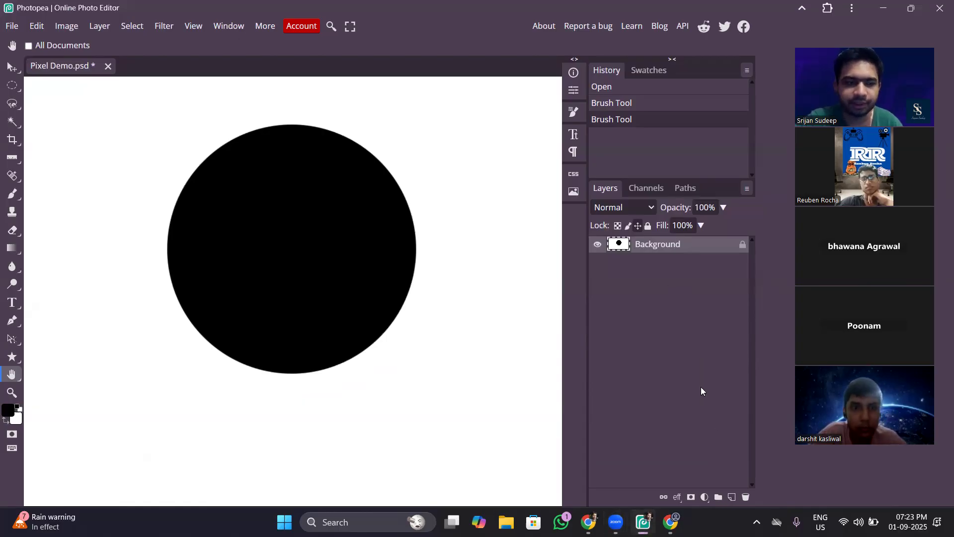
key(ctrl+BackSpace)
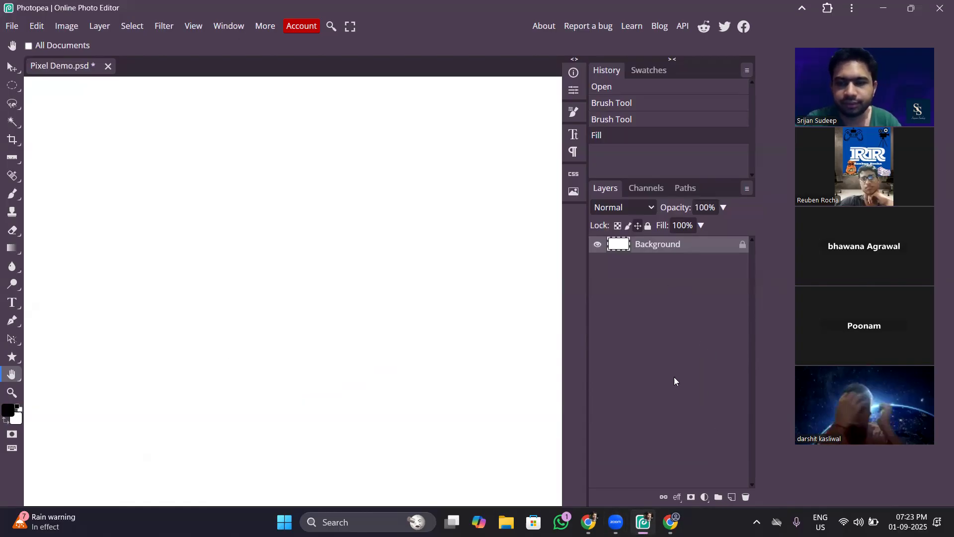
Add a layer above Background and paint a black freehand zigzag stroke across the canvas's middle with a 45 px brush.
click(730, 497)
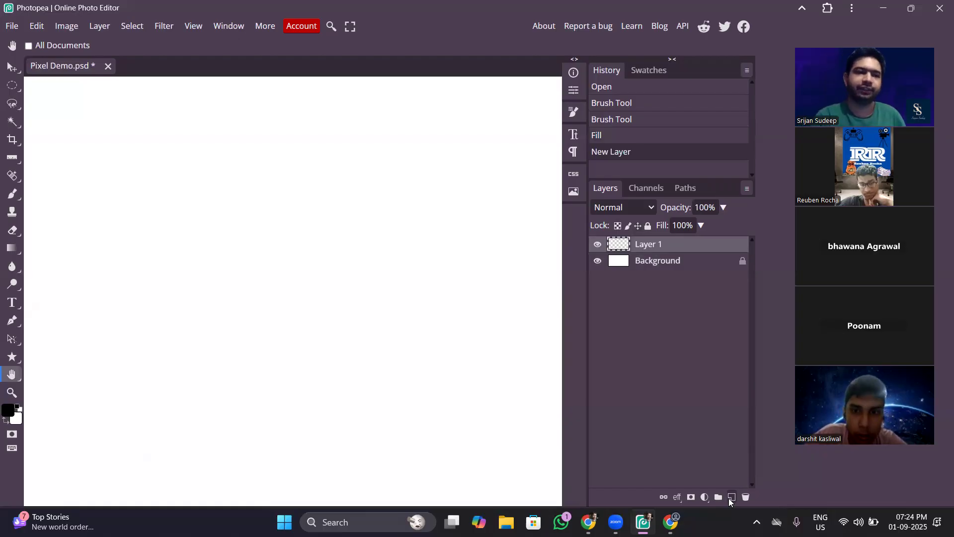
click(14, 199)
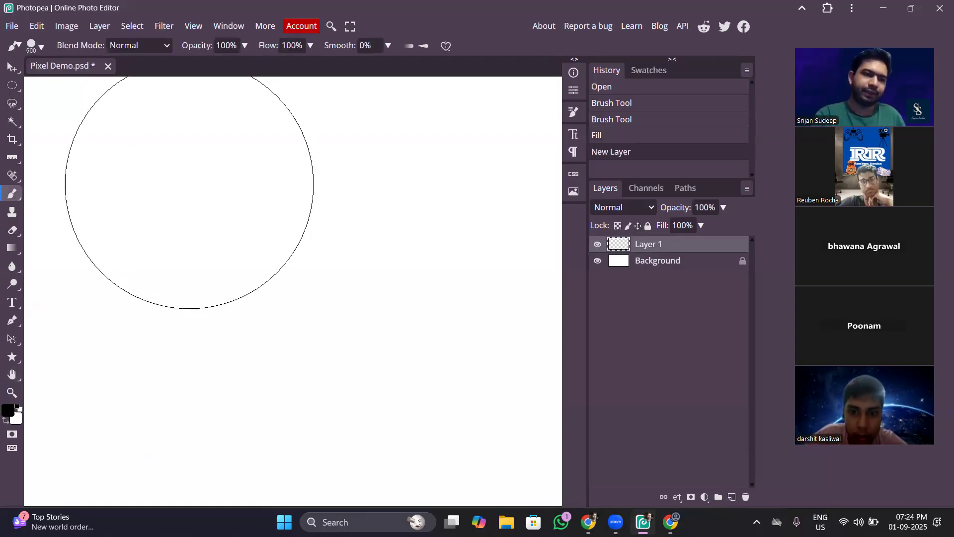
key(bracketleft)
key(bracketleft)
key(bracketleft)
key(bracketleft)
key(bracketleft)
key(bracketleft)
key(bracketleft)
key(bracketleft)
key(bracketleft)
key(bracketleft)
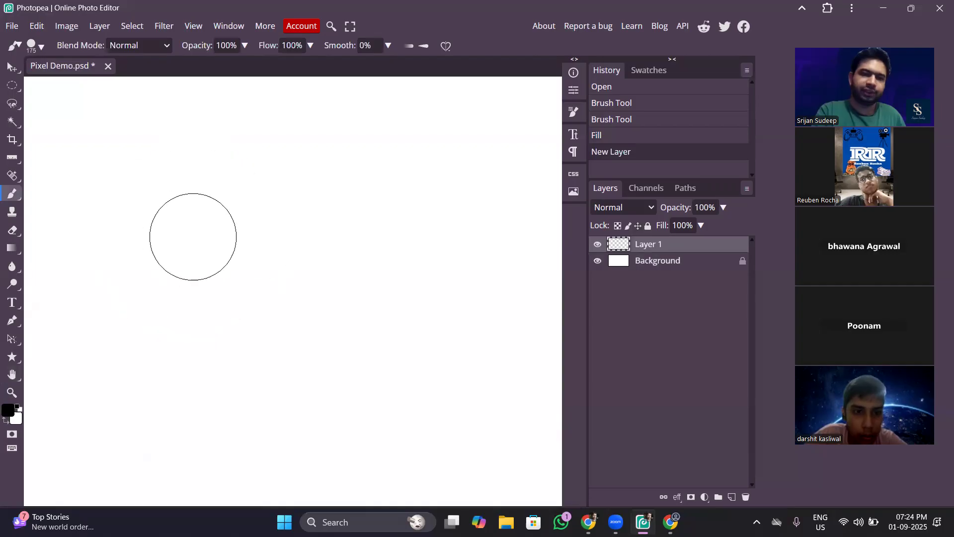
mouse_move(188, 234)
mouse_down()
mouse_move(224, 315)
mouse_move(383, 305)
mouse_move(316, 259)
mouse_up()
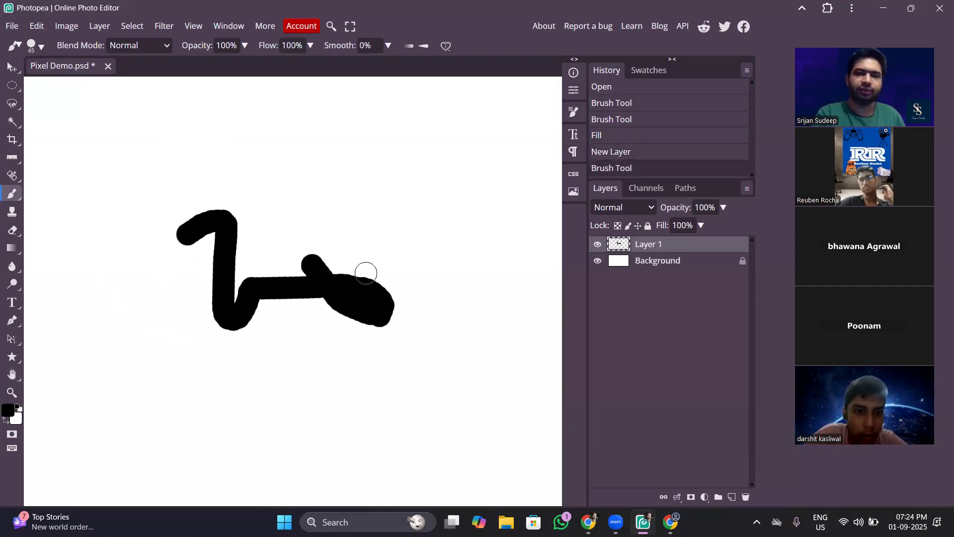
Switch Layer 1's visibility off and on to compare the canvas with and without the painted stroke.
click(596, 245)
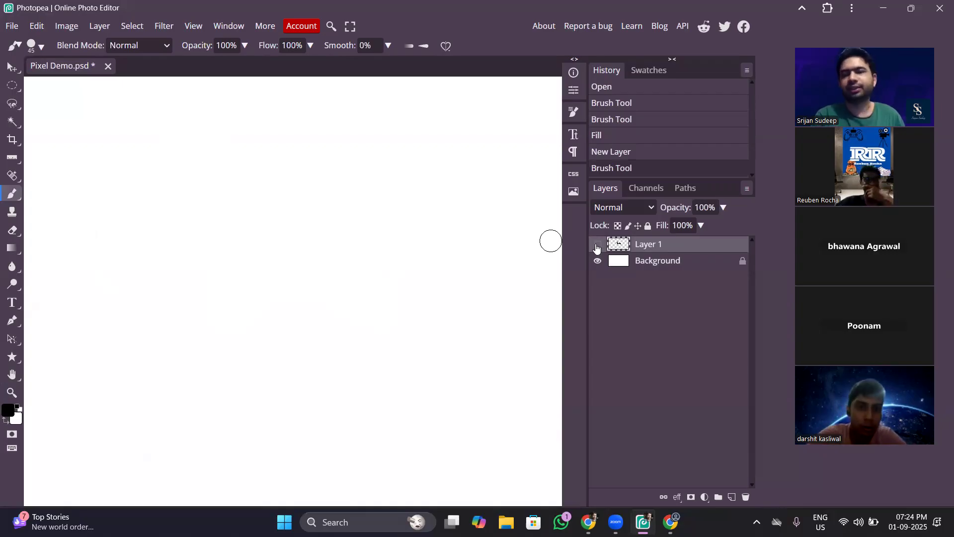
click(597, 247)
click(596, 246)
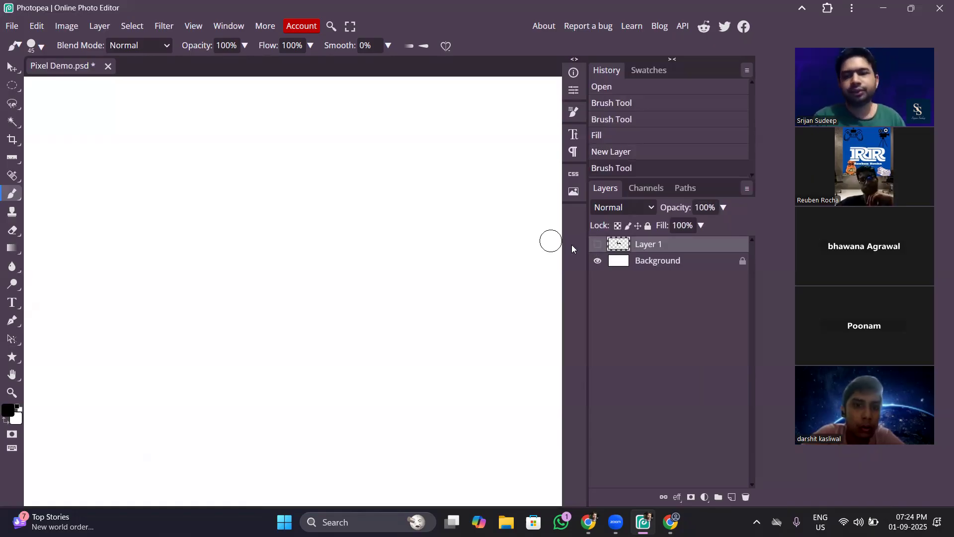
click(598, 245)
Paint a black triangular scribble above the first stroke on a new layer, and hide Layer 1.
click(732, 496)
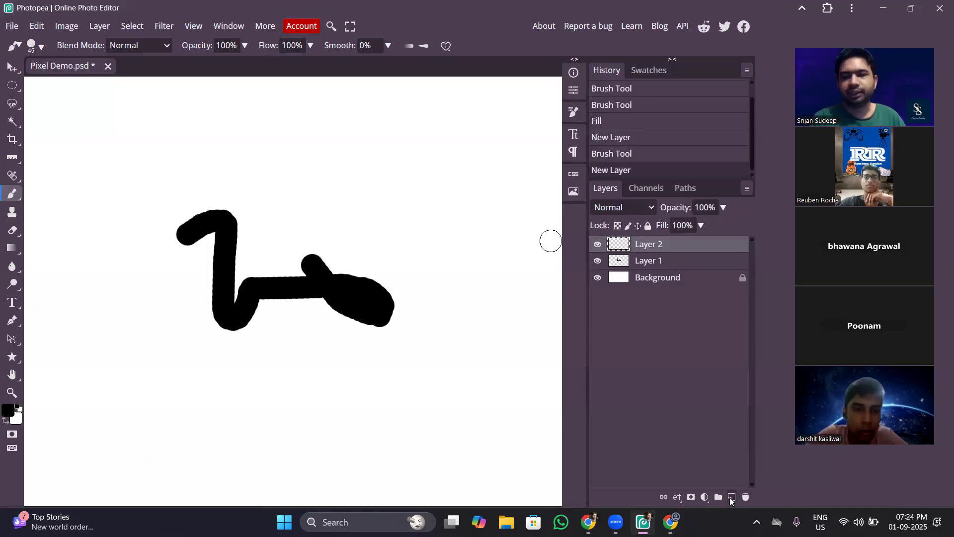
mouse_move(323, 129)
mouse_down()
mouse_move(298, 139)
mouse_move(371, 184)
mouse_move(301, 103)
mouse_move(344, 85)
mouse_move(355, 148)
mouse_up()
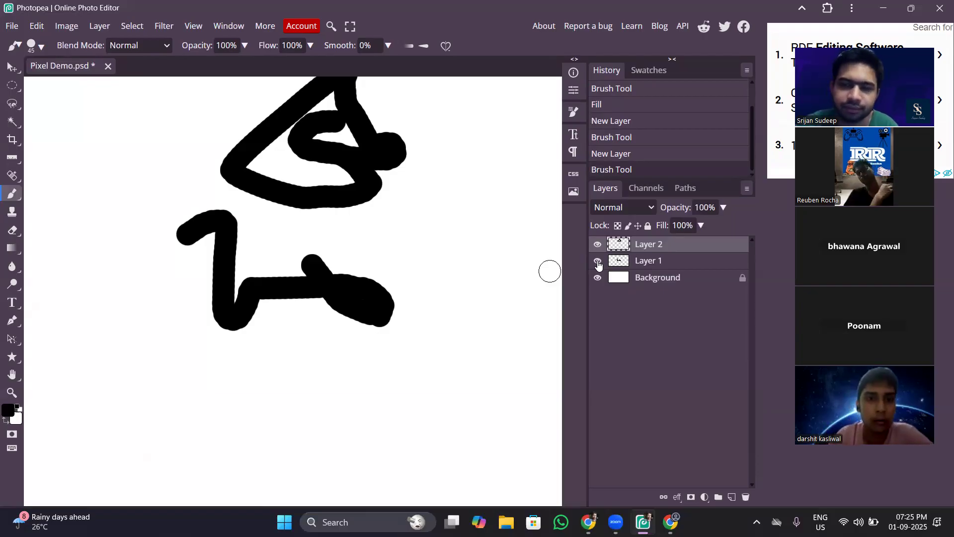
click(597, 261)
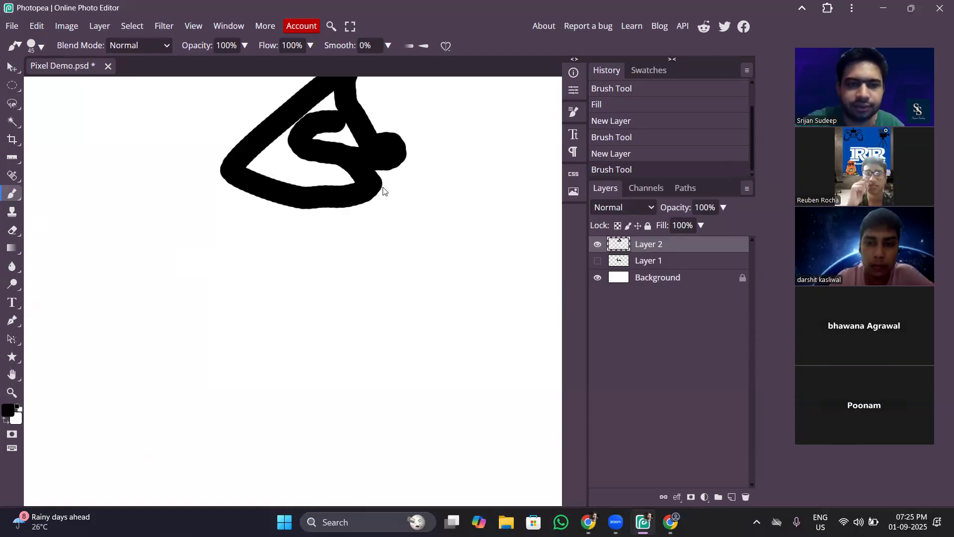
Move Layer 2's triangular scribble across the canvas to its lower-right area with the Move tool.
key(ctrl+minus)
key(ctrl+plus)
key(ctrl+minus)
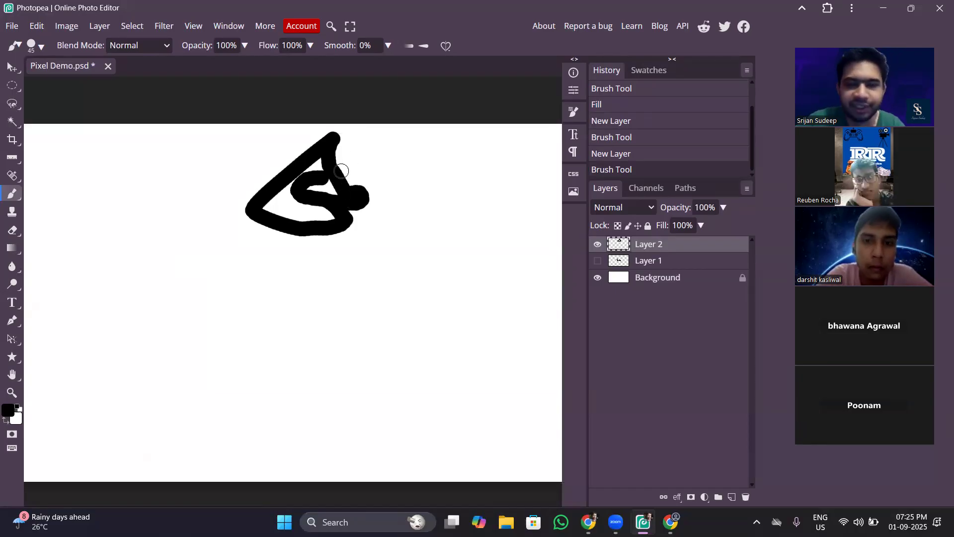
key(h)
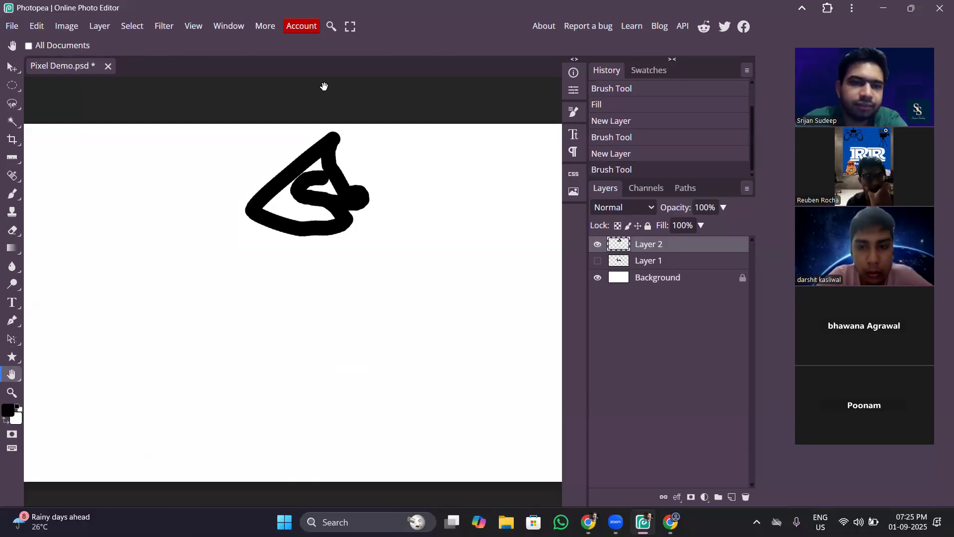
click(10, 67)
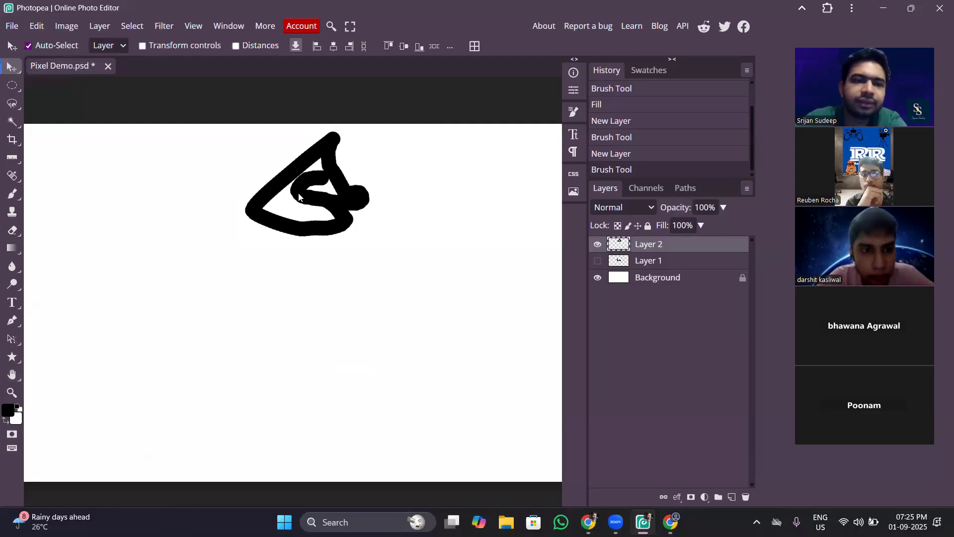
mouse_move(316, 195)
mouse_down()
mouse_move(305, 196)
mouse_move(272, 263)
mouse_move(275, 301)
mouse_up()
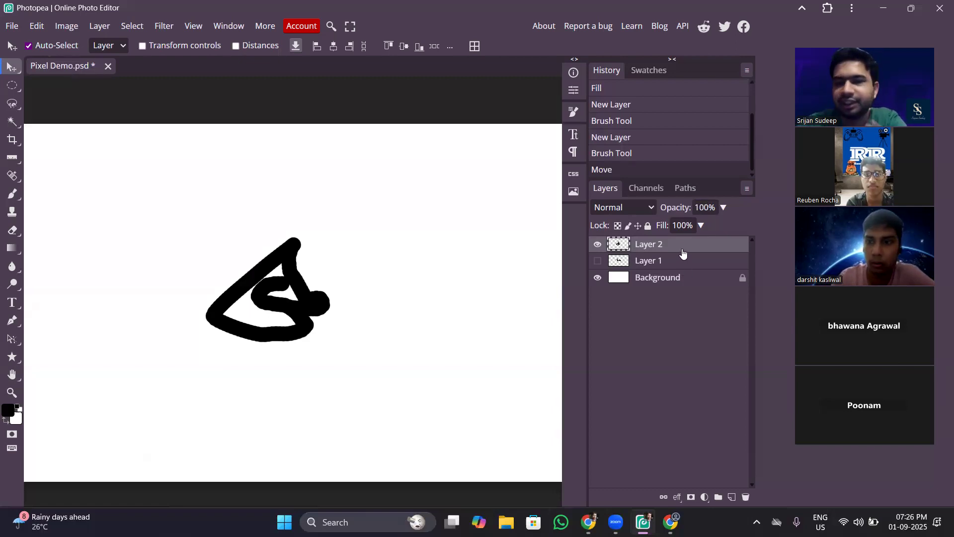
mouse_move(316, 316)
mouse_down()
mouse_move(125, 318)
mouse_move(399, 372)
mouse_move(524, 342)
mouse_move(320, 340)
mouse_move(321, 328)
mouse_move(318, 414)
mouse_move(526, 449)
mouse_up()
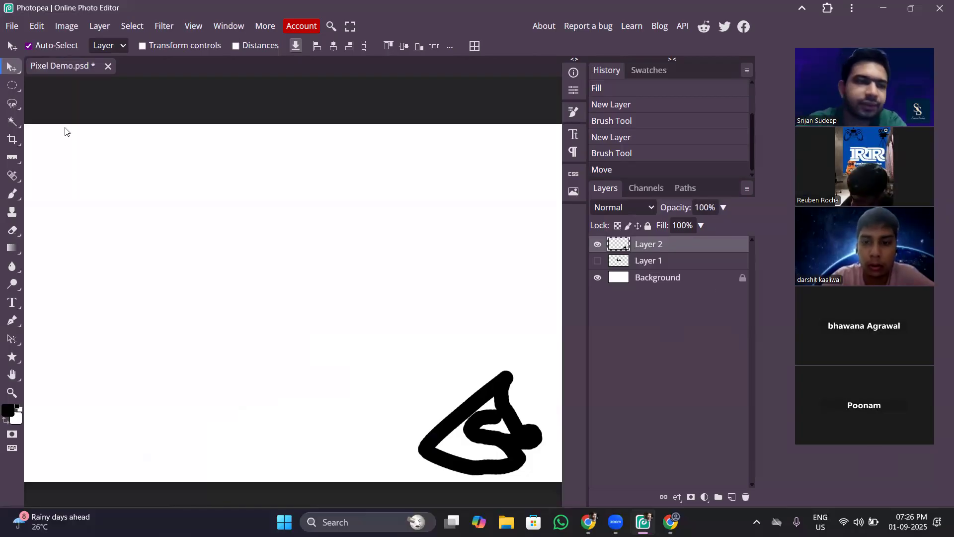
Activate Ellipse Select and add a new layer above Layer 2.
click(19, 91)
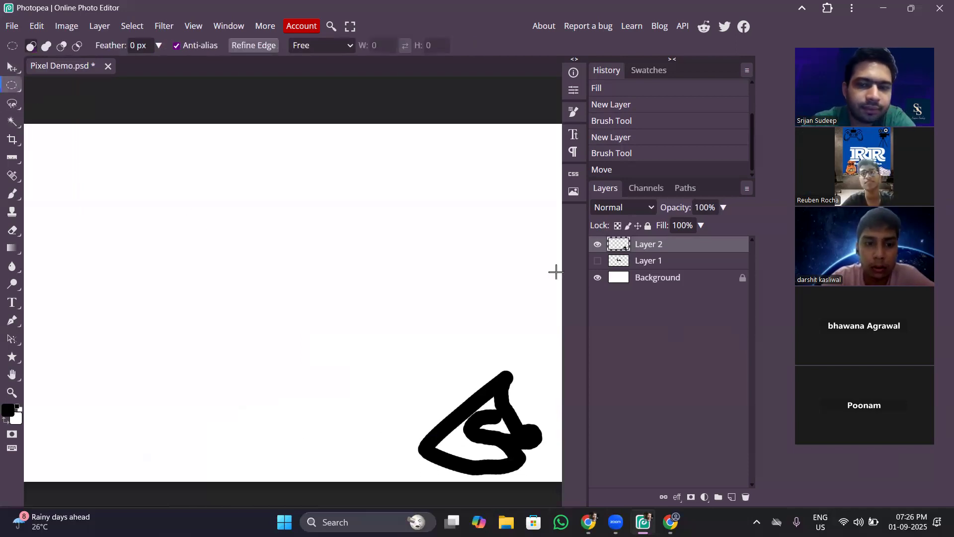
click(731, 496)
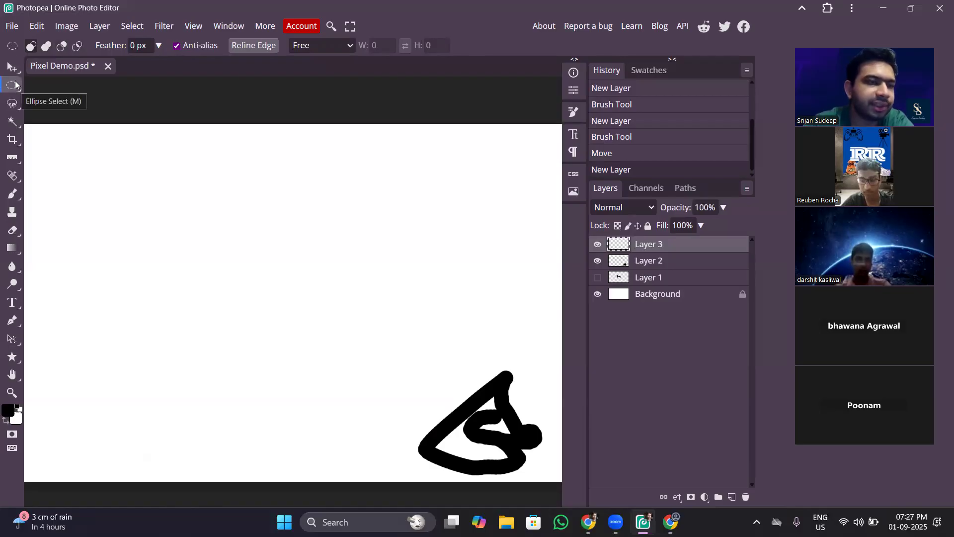
drag(167, 182, 333, 346)
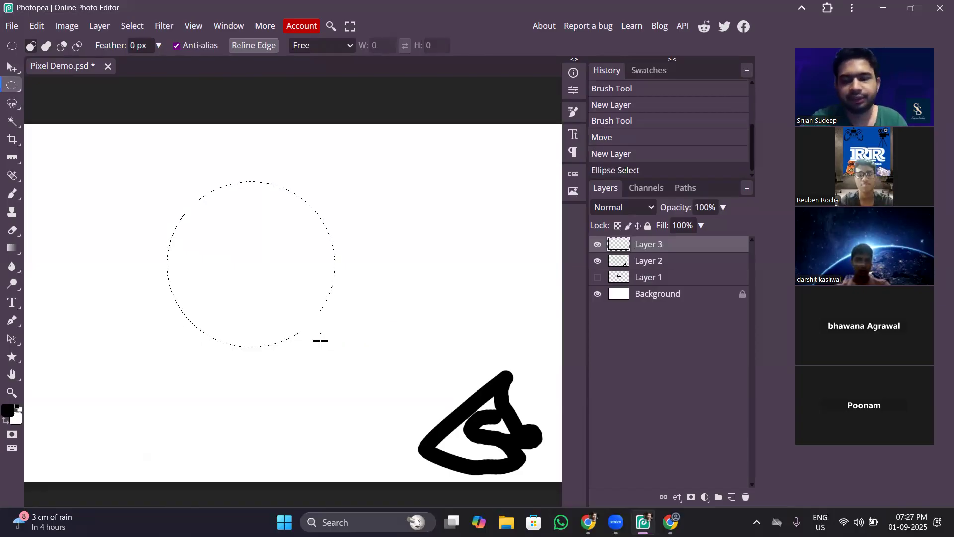
key(alt)
key(alt+BackSpace)
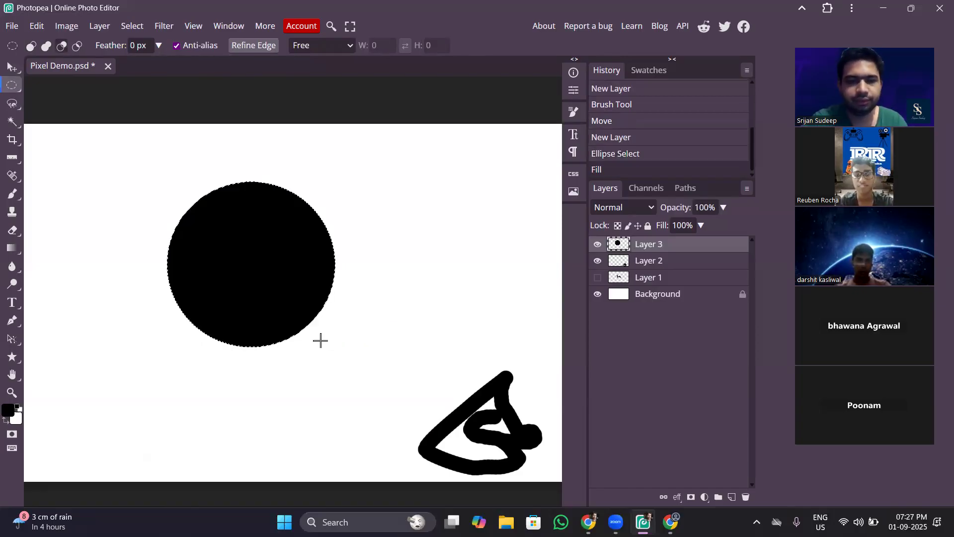
key(ctrl+z)
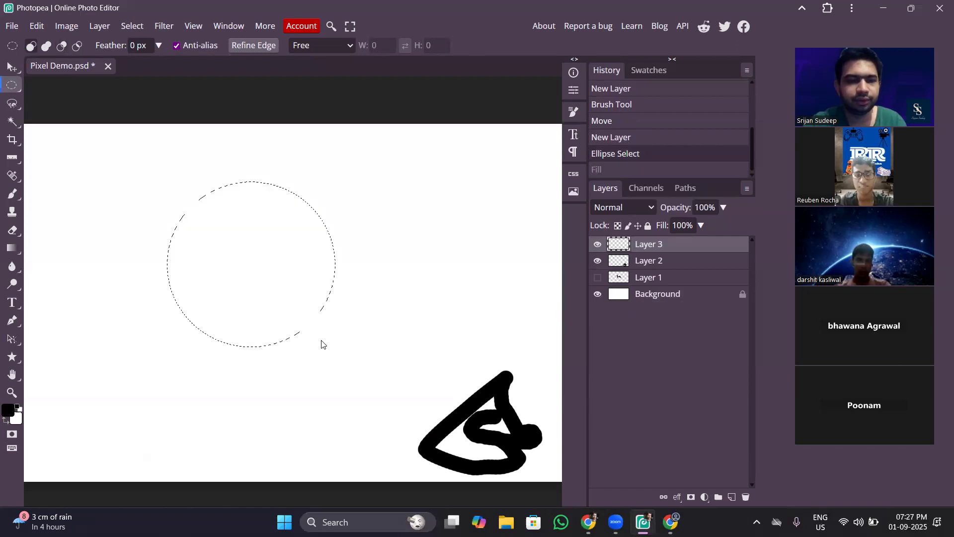
key(ctrl+d)
Create a black-filled circle from an elliptical selection in the canvas's upper-left area on Layer 3, and clear the selection.
drag(61, 151, 181, 264)
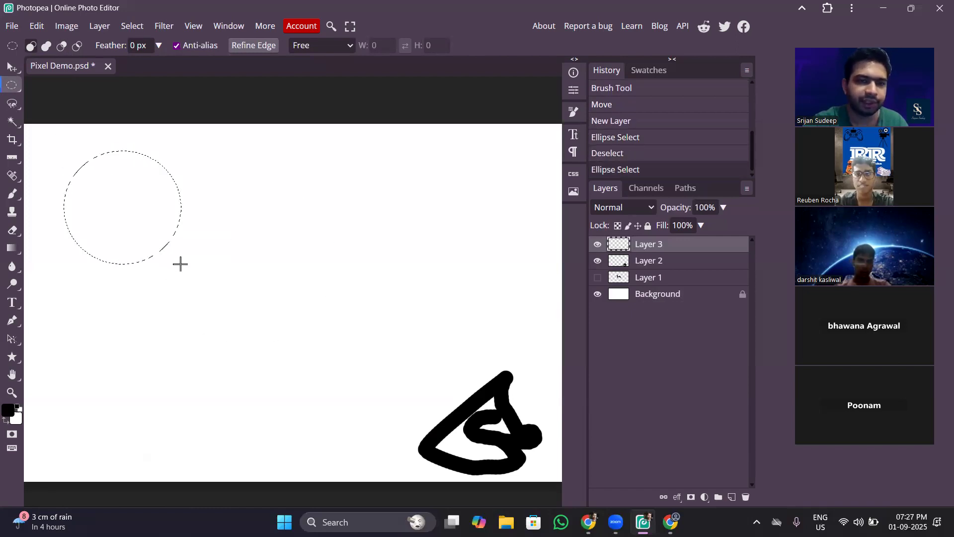
key(alt+BackSpace)
key(ctrl+d)
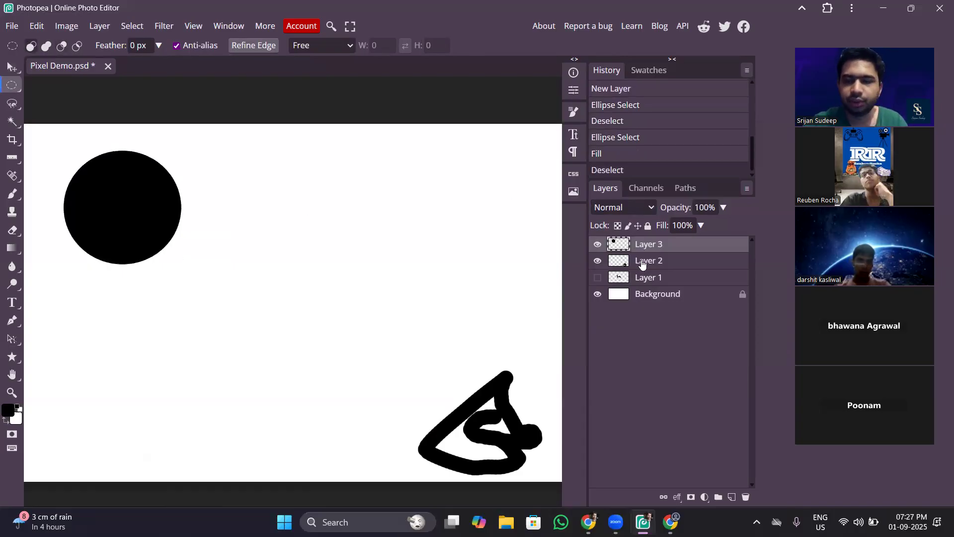
Group Layer 2 and Layer 1 into a folder.
click(672, 265)
shift+click(669, 282)
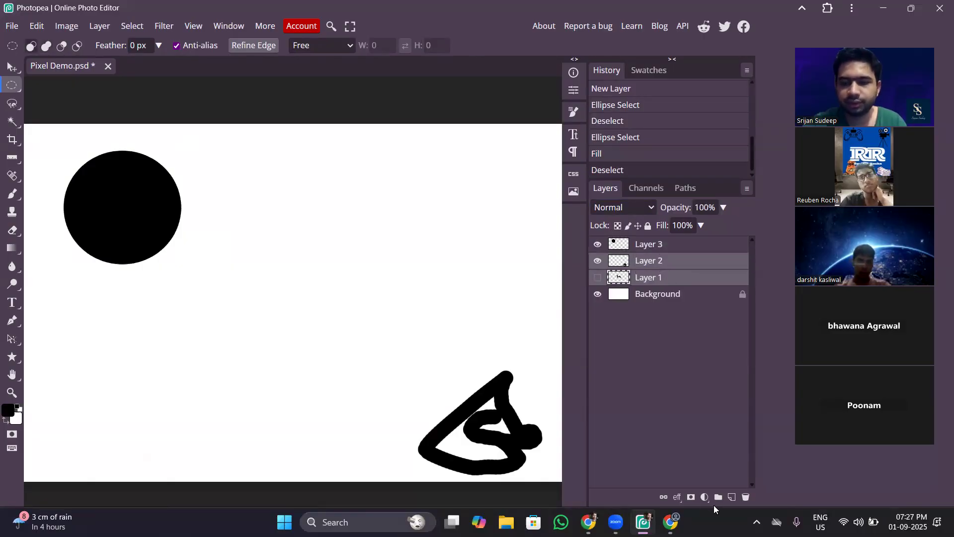
click(716, 499)
Duplicate Layer 3's black circle three times and arrange the four circles in a two-by-two grid.
click(679, 247)
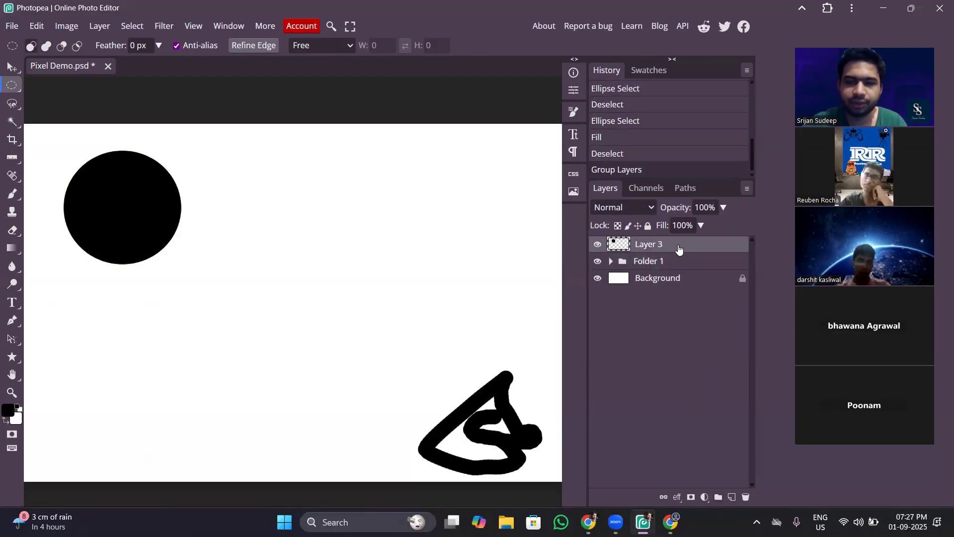
click(11, 68)
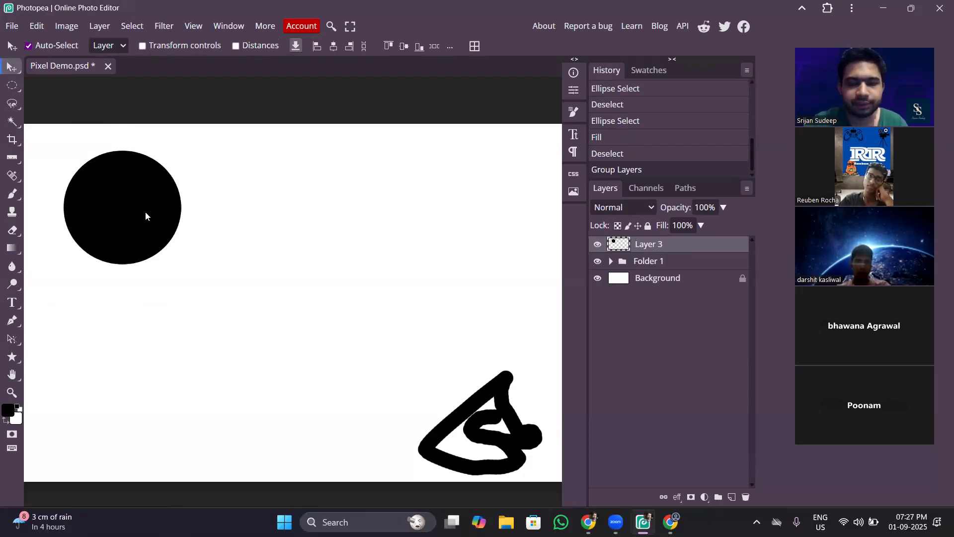
key(ctrl+j)
drag(144, 212, 108, 371)
key(ctrl+j)
key(ctrl+j)
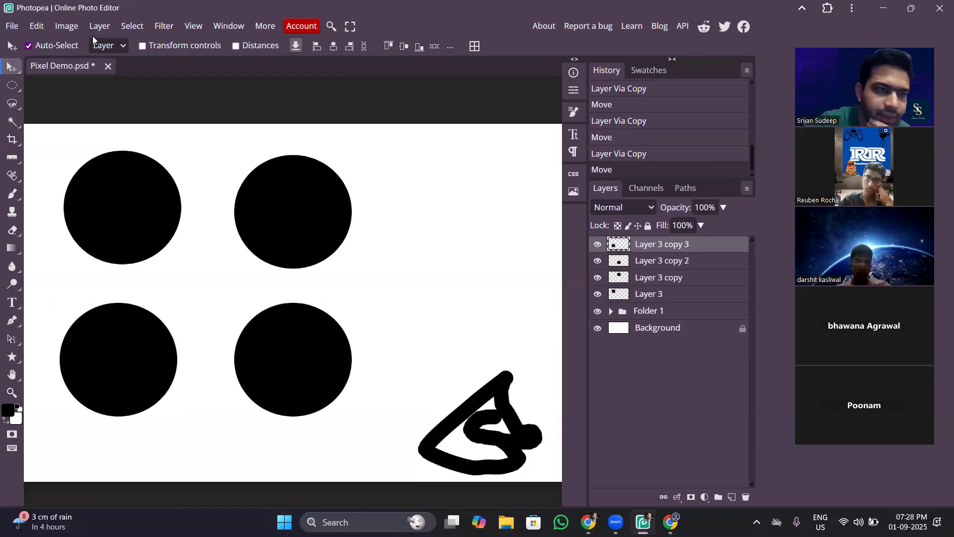
Fill an elliptical selection overlapping the upper-left circle's right side with black on a new layer, and clear the selection.
click(13, 85)
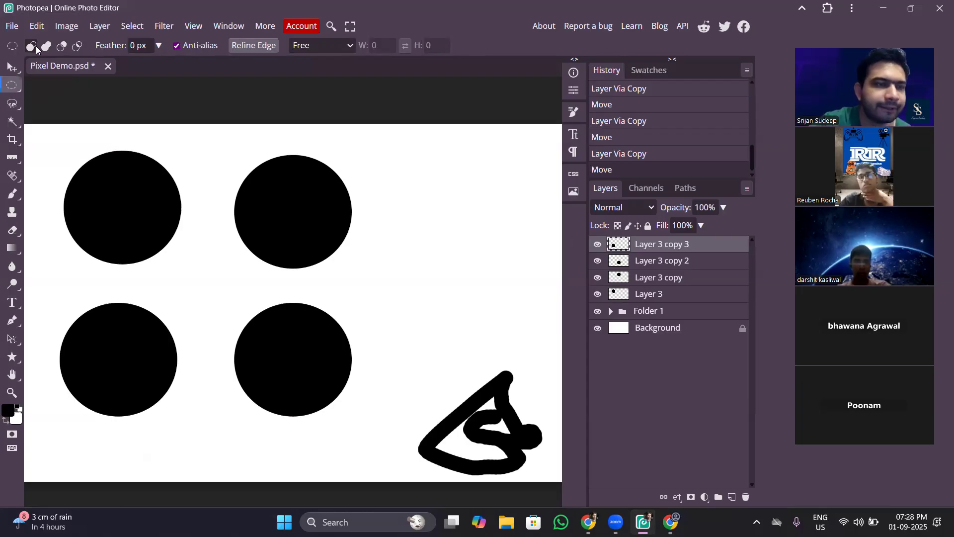
drag(203, 152, 133, 272)
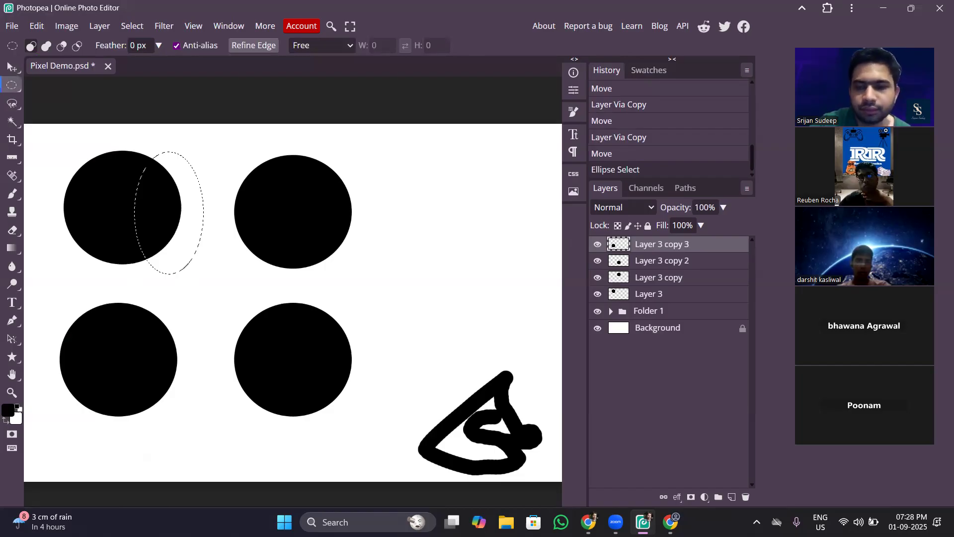
click(731, 497)
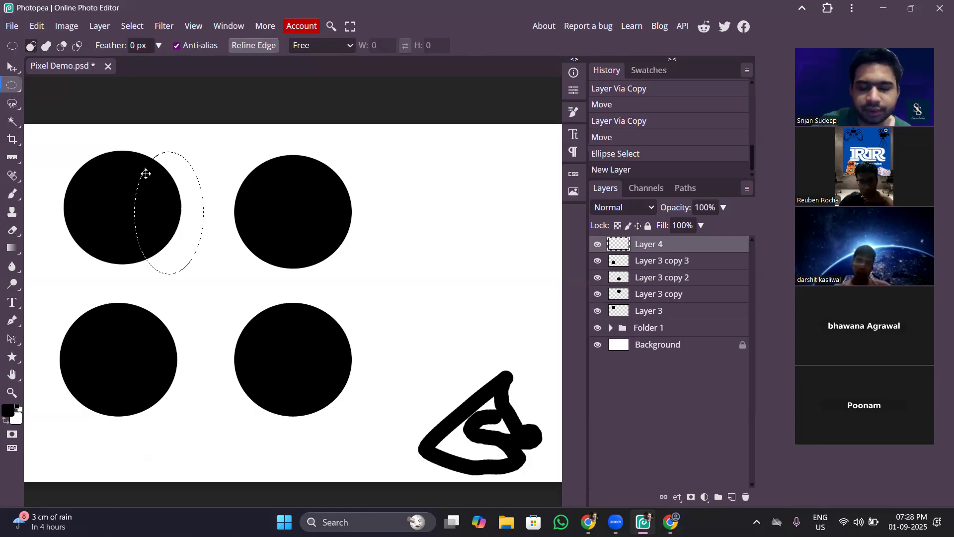
click(215, 177)
drag(200, 160, 126, 274)
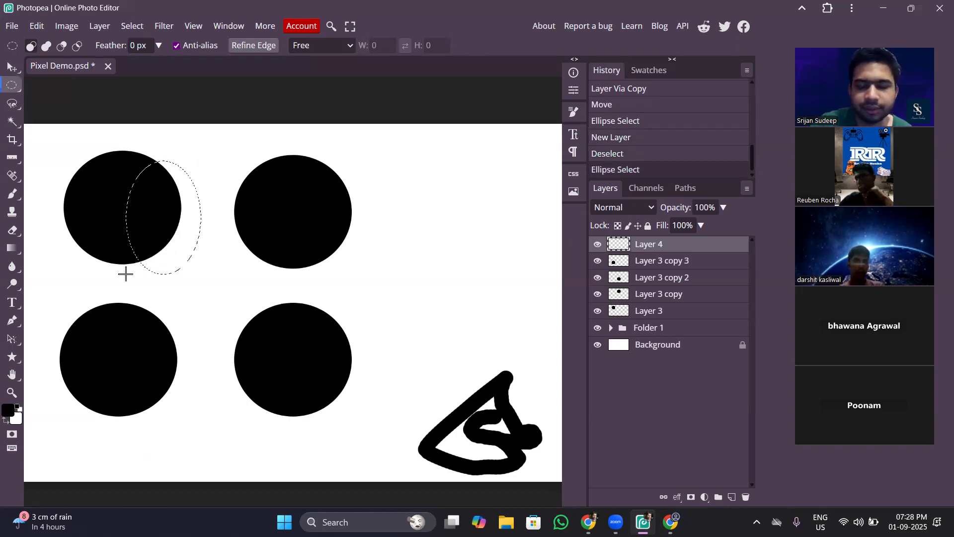
key(alt+BackSpace)
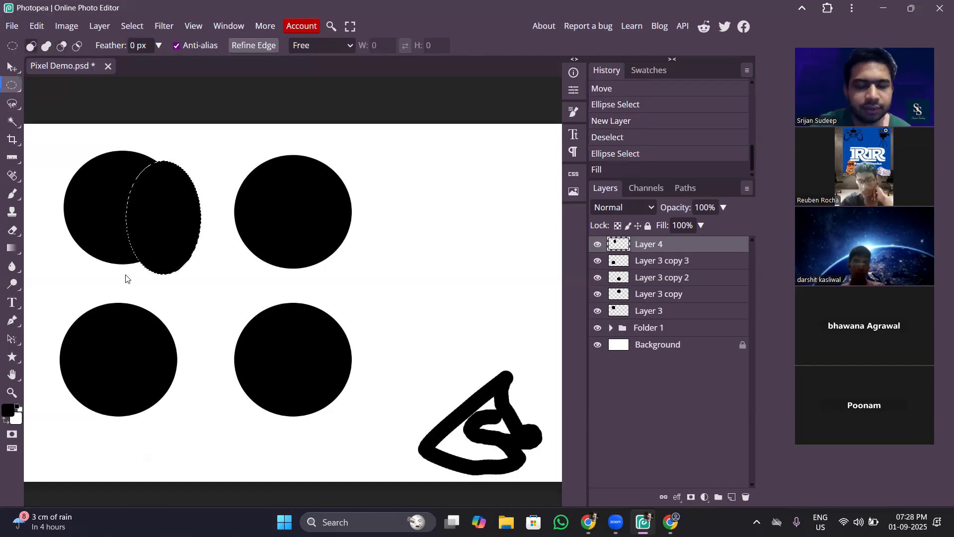
click(126, 277)
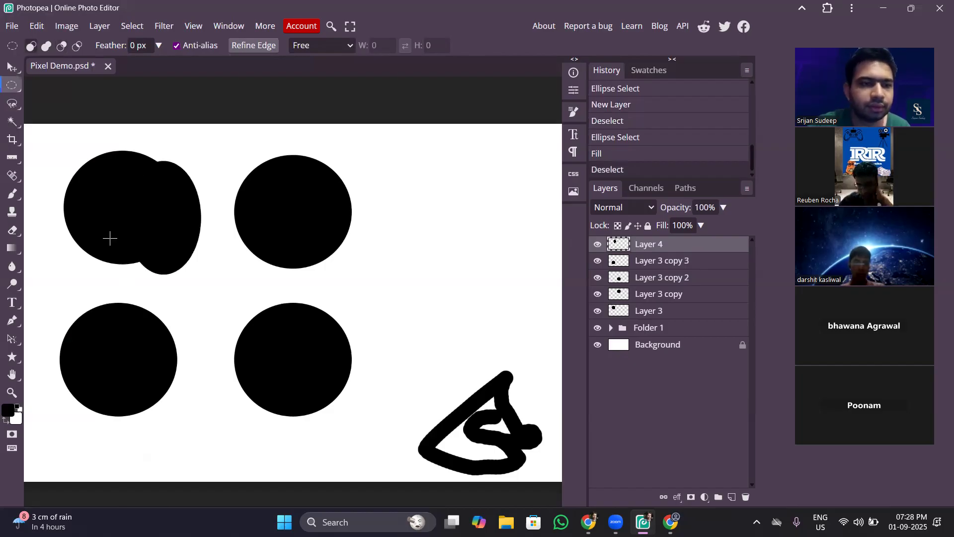
Move the overlapping black ellipse slightly upward and delete its layer.
key(v)
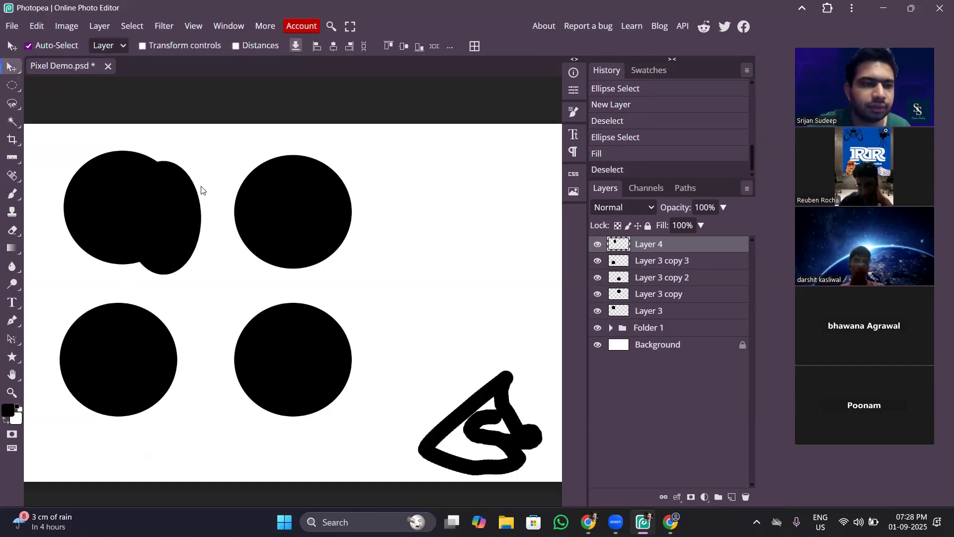
mouse_move(183, 209)
mouse_down()
mouse_move(193, 180)
mouse_move(236, 177)
mouse_move(184, 197)
mouse_up()
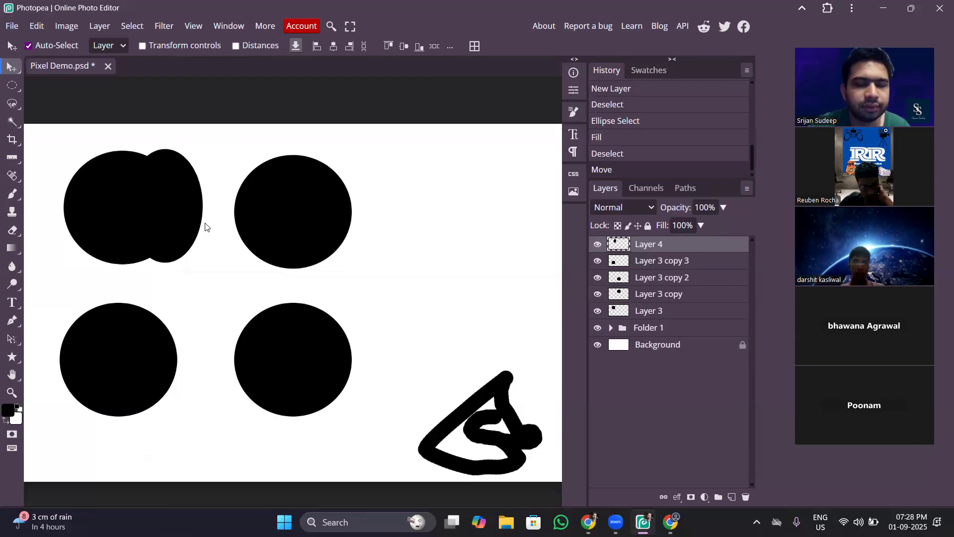
click(746, 498)
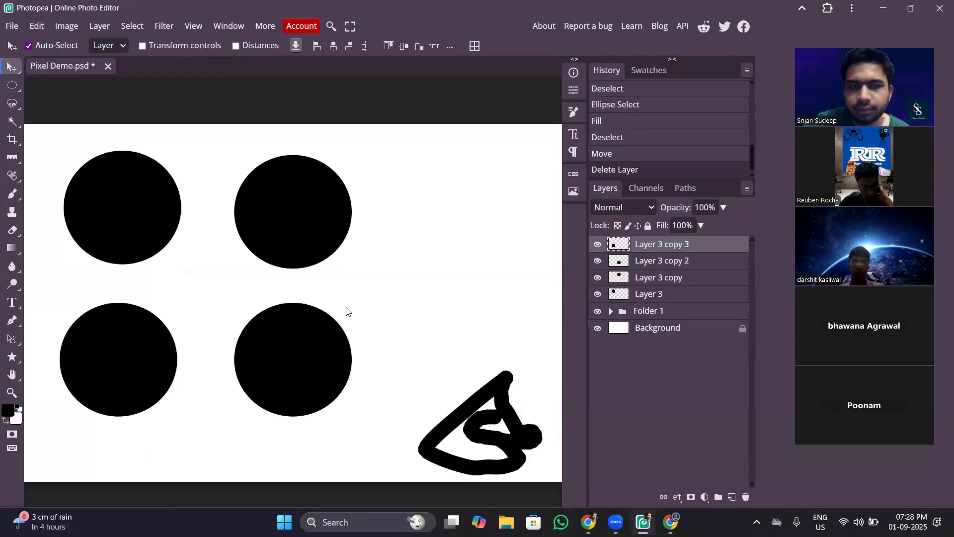
Select each of the four circles and the brush drawing on the canvas to identify which layer each belongs to.
click(152, 216)
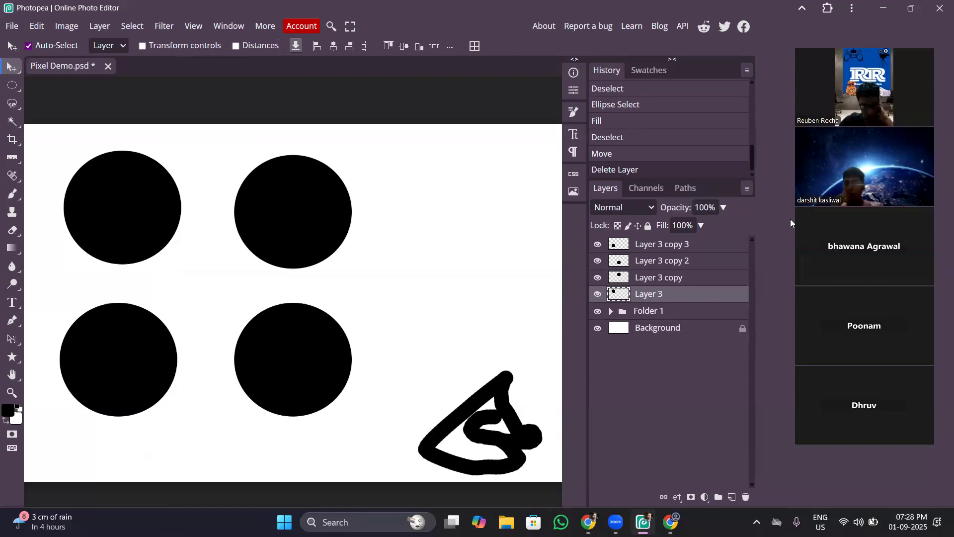
click(317, 207)
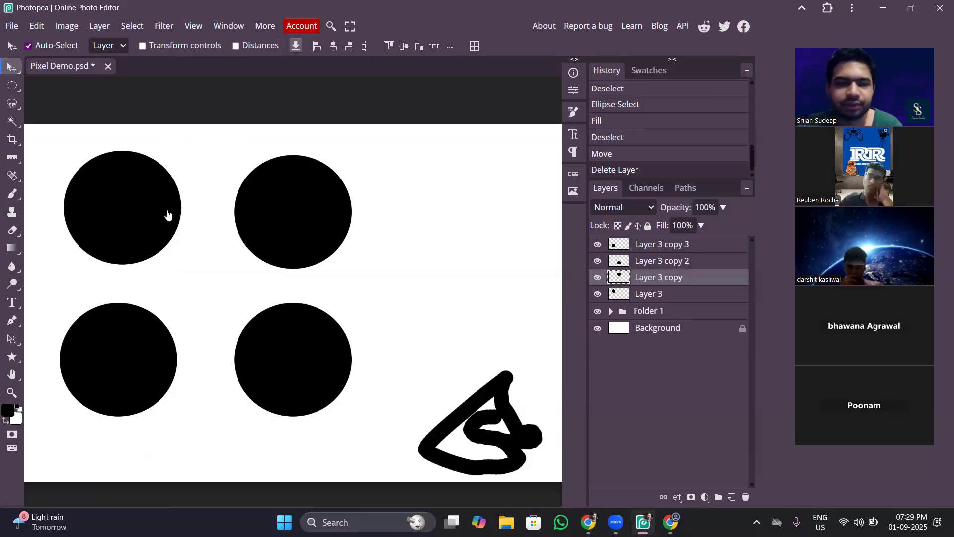
click(140, 211)
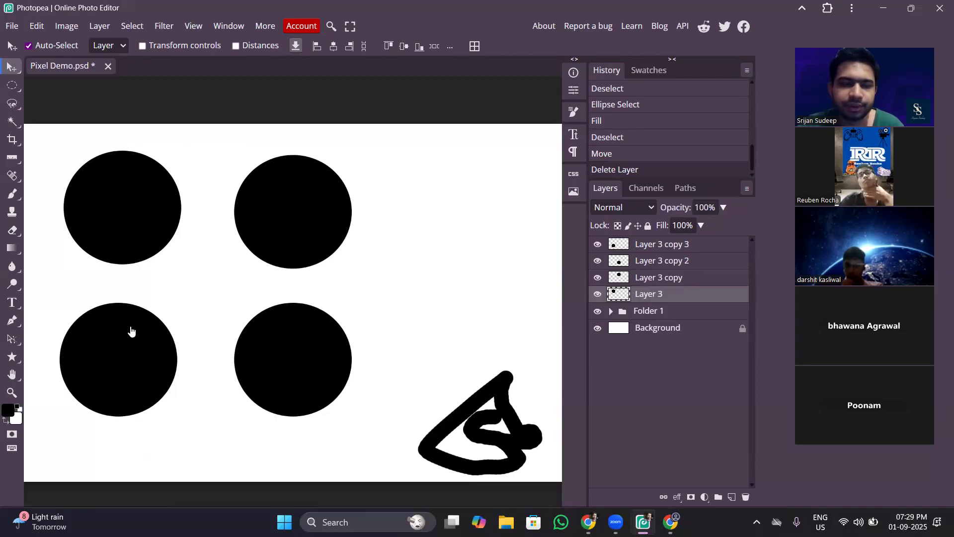
click(137, 364)
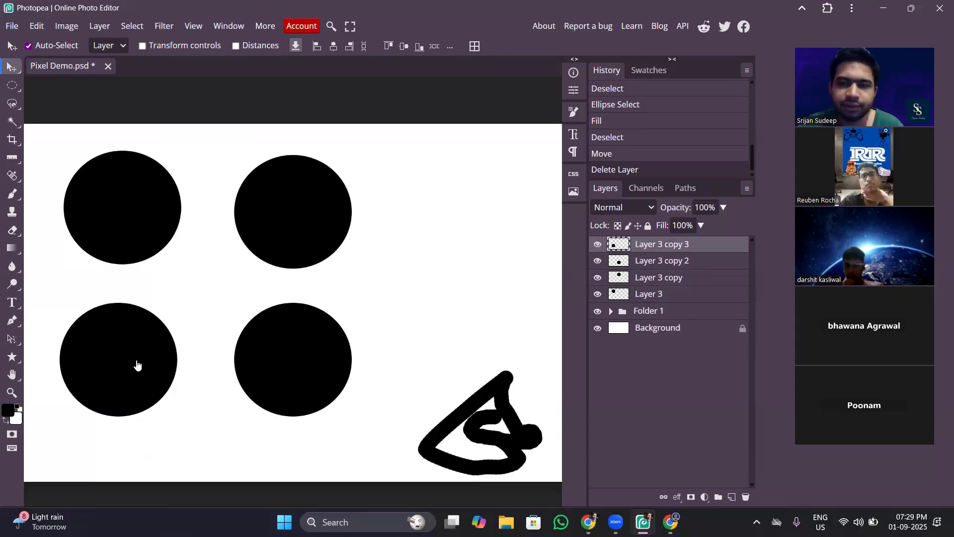
click(305, 358)
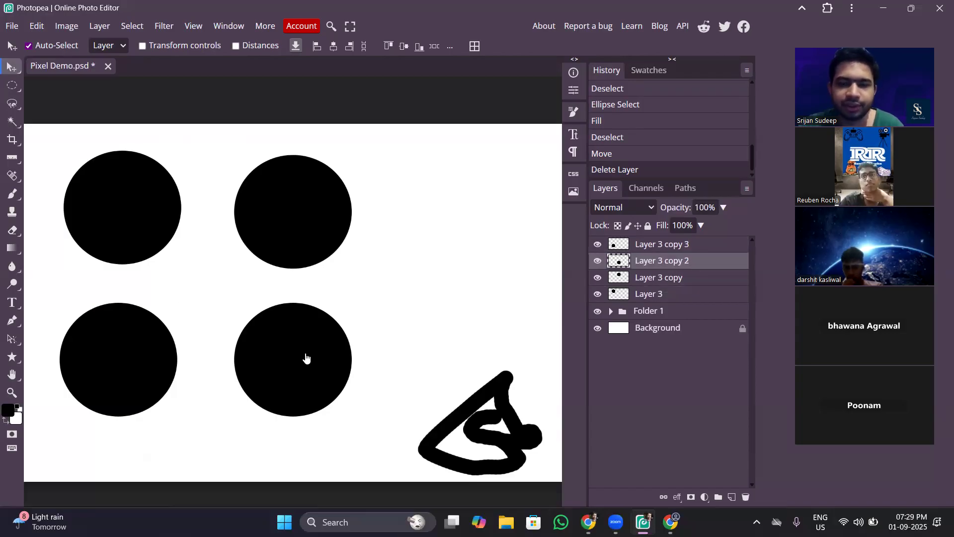
click(487, 392)
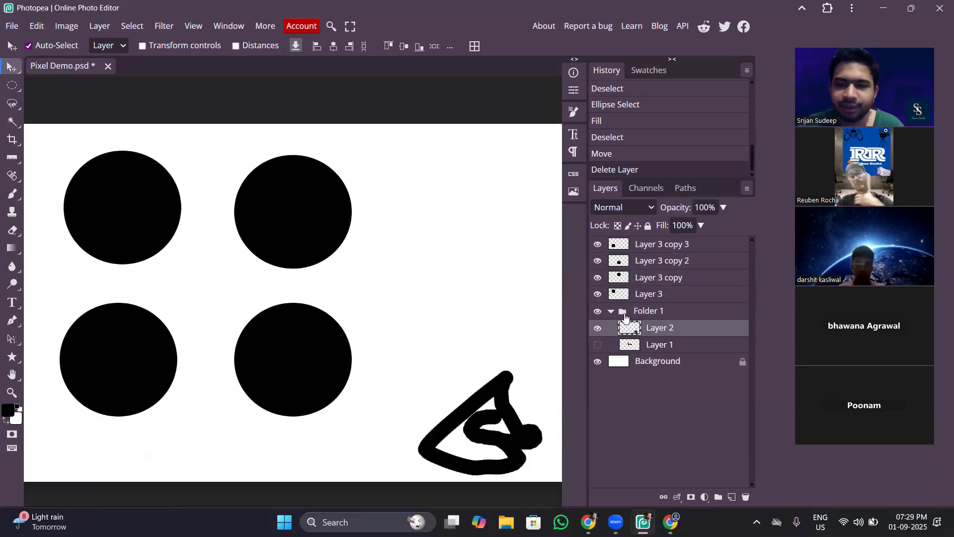
click(305, 347)
click(293, 231)
click(124, 205)
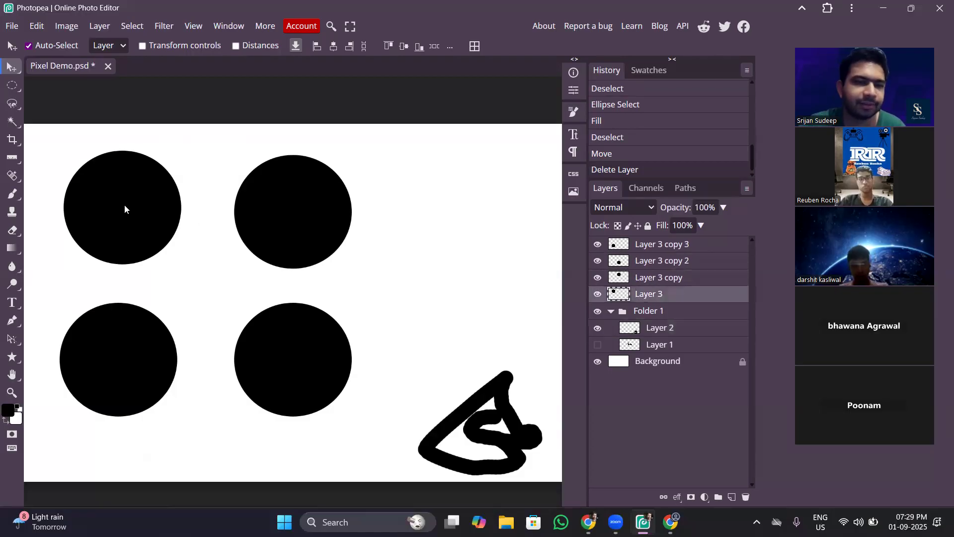
Fill an elliptical selection overlapping the upper-left circle's right side with black directly on Layer 3, and clear the selection.
click(12, 85)
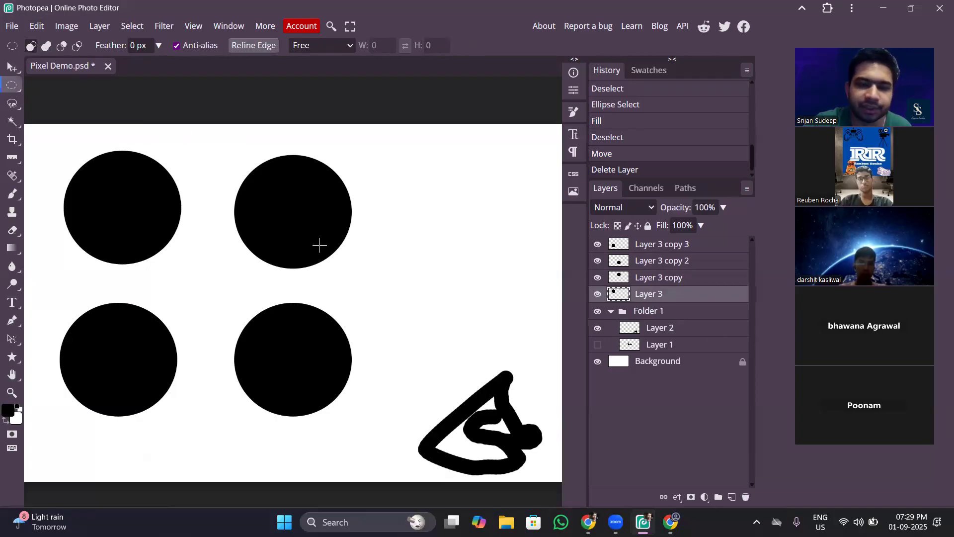
drag(189, 158, 134, 276)
key(shift+alt)
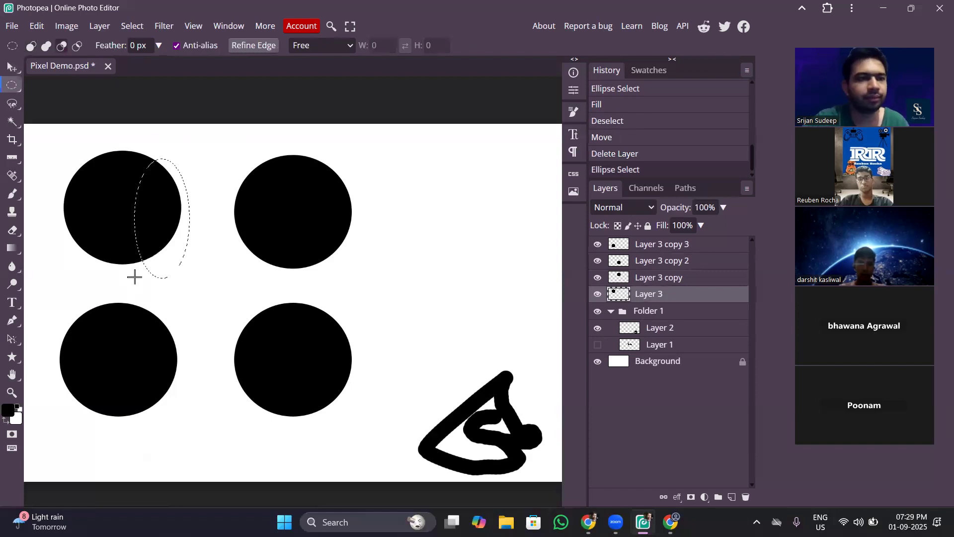
key(alt+BackSpace)
key(ctrl+d)
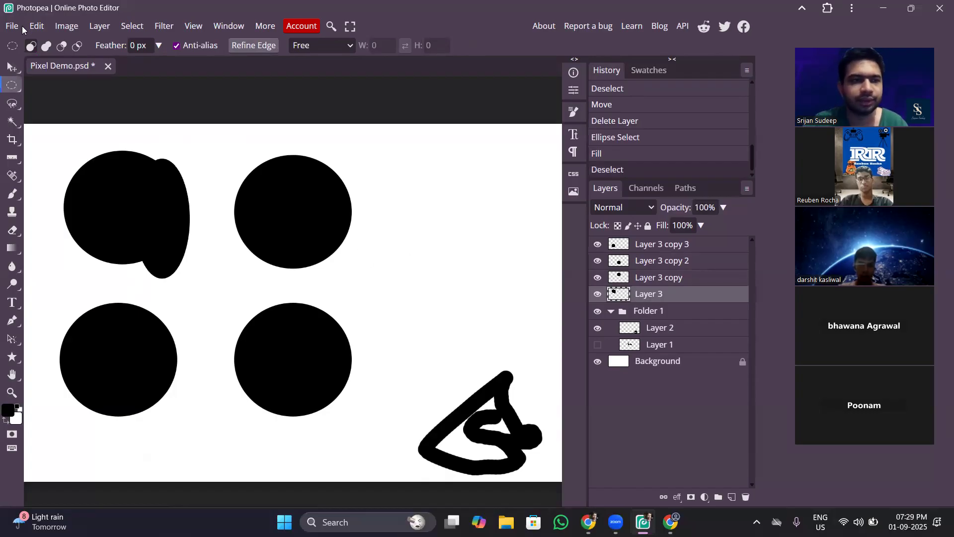
Undo the deselection, black fill and elliptical selection on Layer 3.
key(ctrl+z)
key(ctrl+z)
key(ctrl+z)
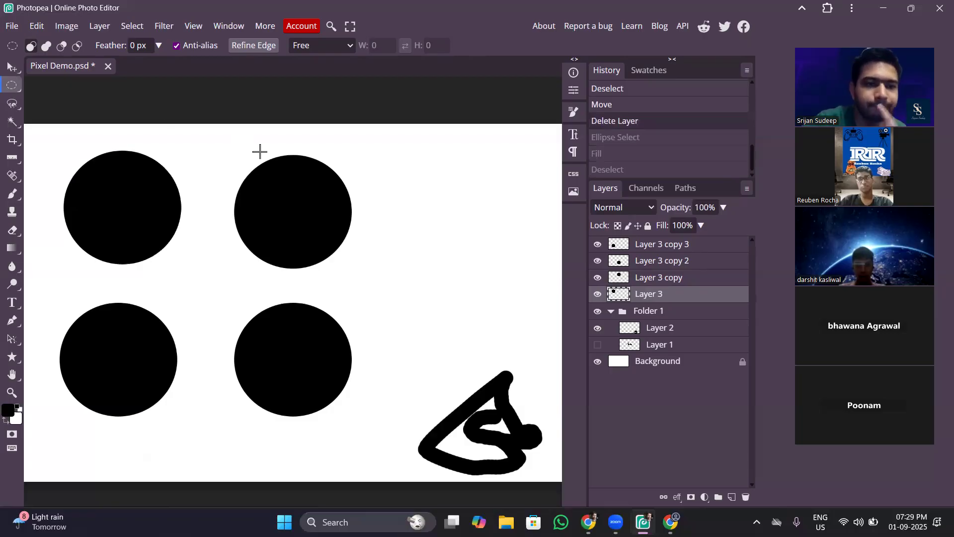
Draw trial elliptical selections in Unite and new-selection modes, in the empty upper-right area and over the upper-right circle.
click(46, 47)
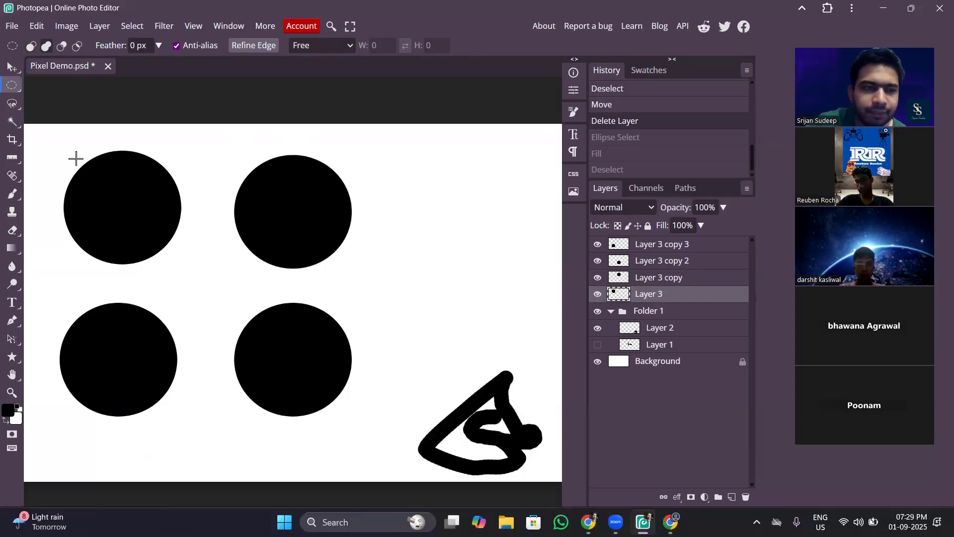
drag(368, 155, 489, 282)
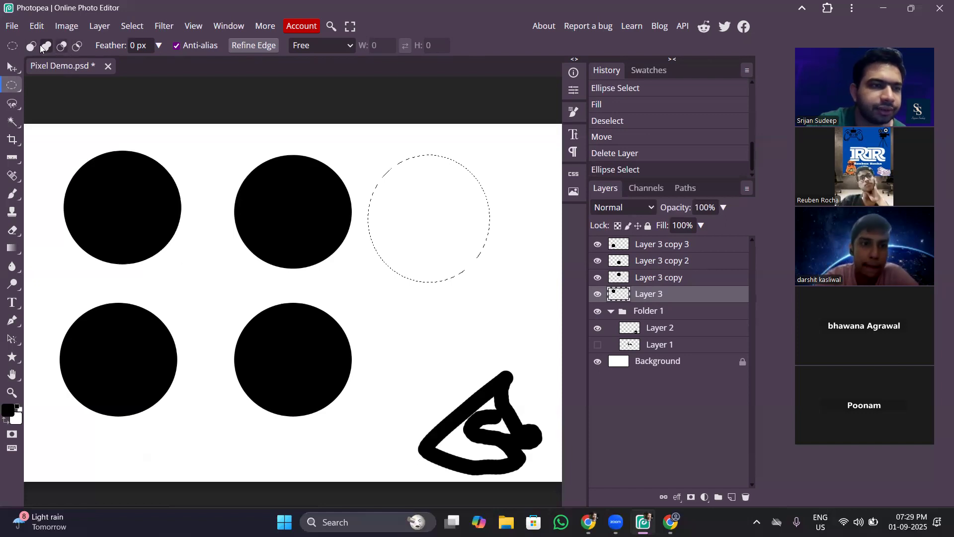
drag(519, 139, 420, 239)
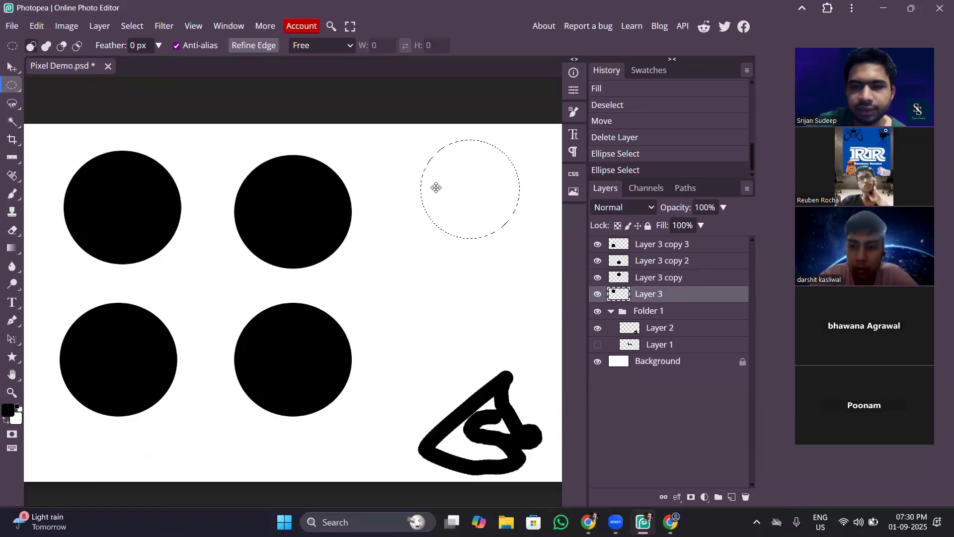
drag(261, 176, 343, 262)
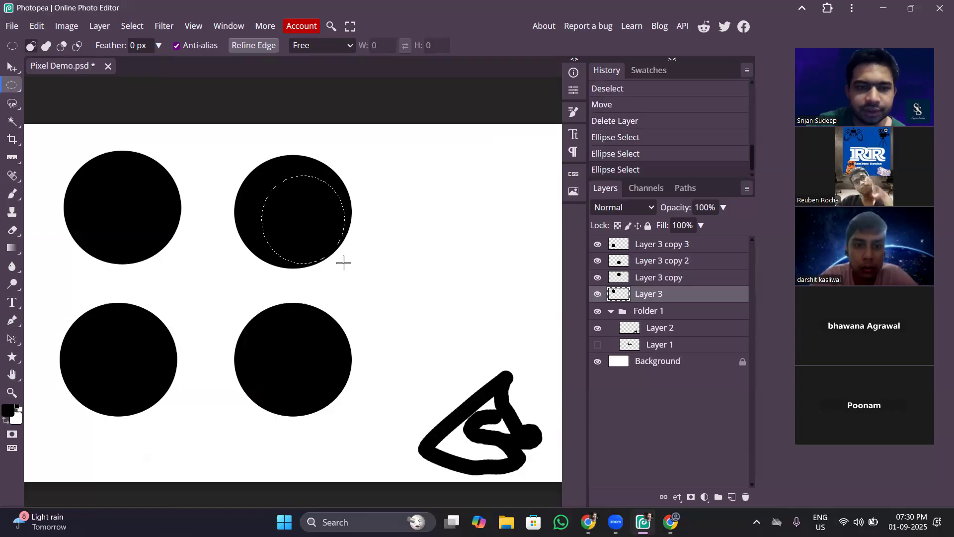
Select an ellipse inside the upper-right circle and unite it with a small ellipse of about 83 by 106 px at its upper-left edge.
drag(258, 169, 330, 254)
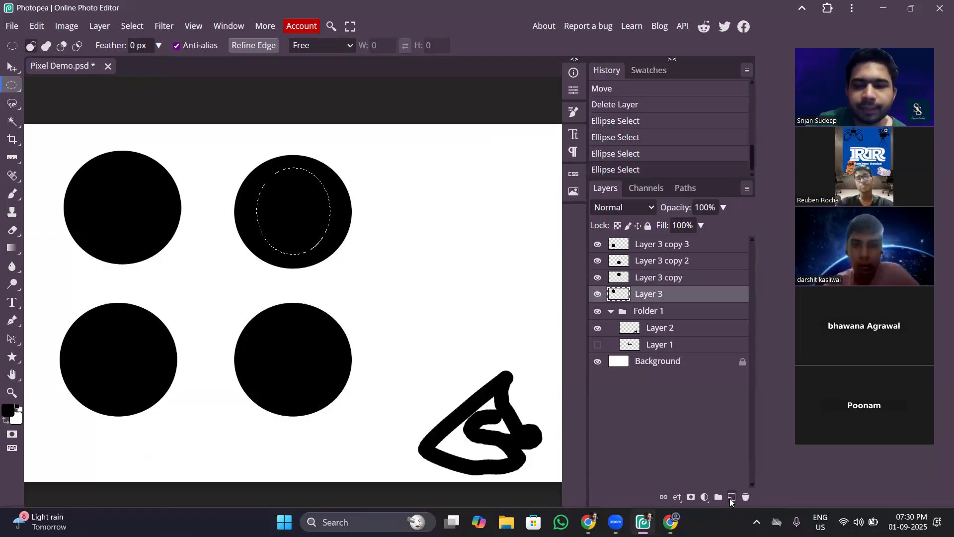
click(48, 46)
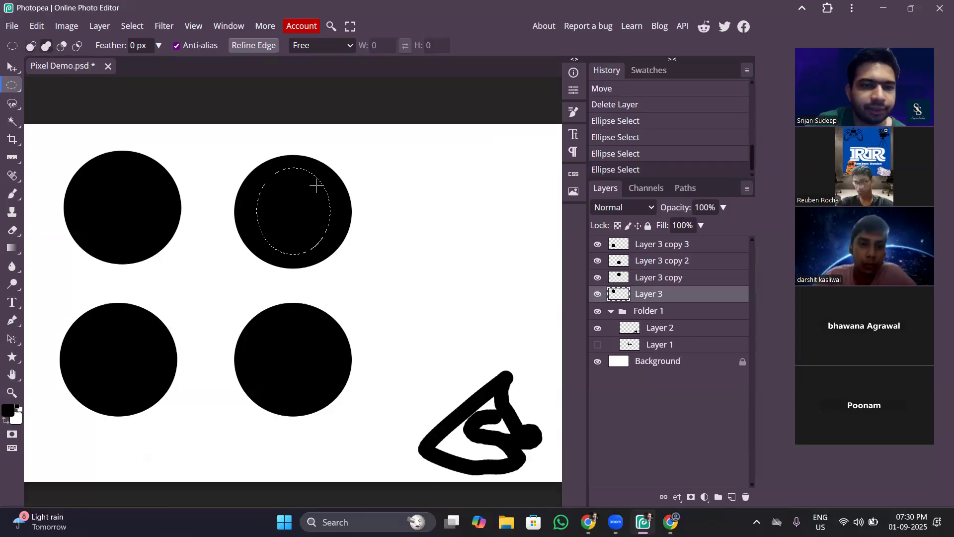
drag(277, 203, 250, 168)
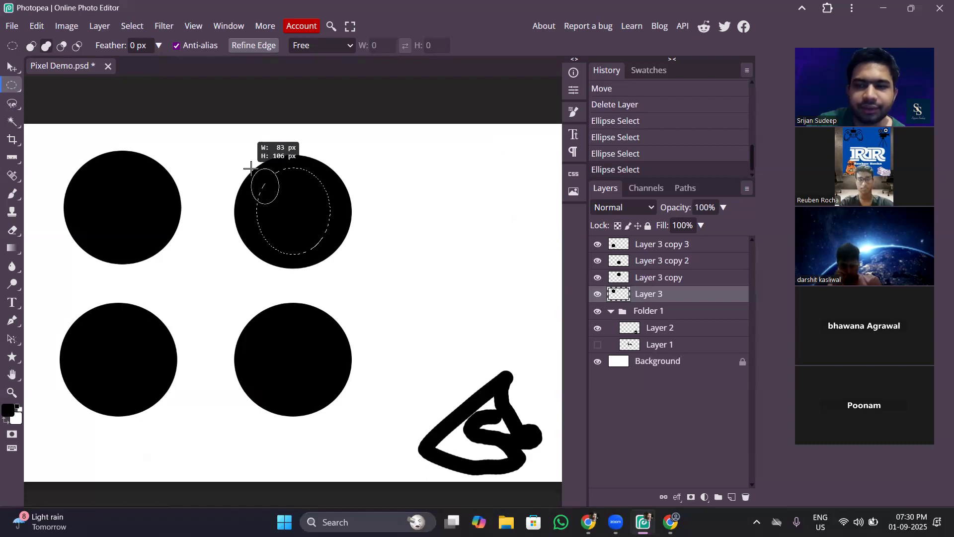
drag(250, 167, 251, 167)
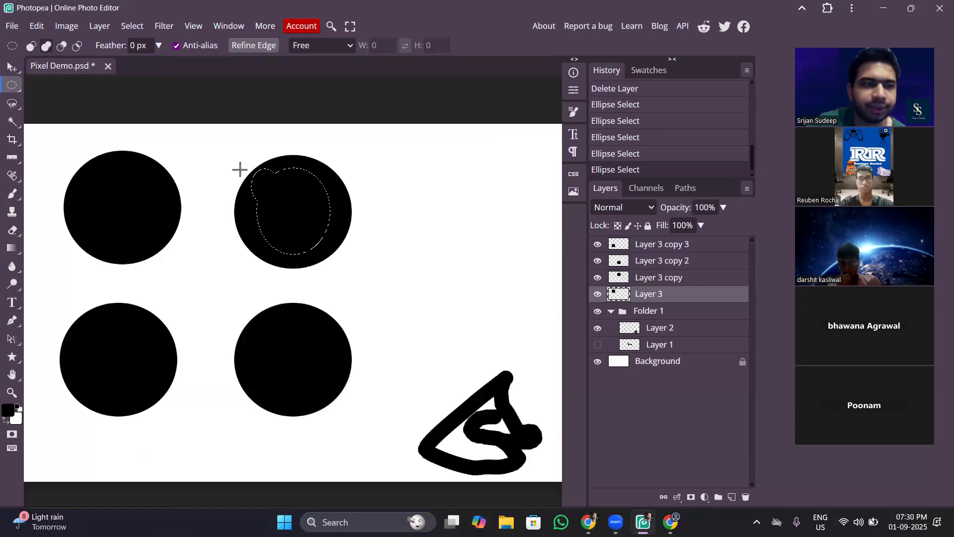
Subtract a small ellipse from the selection's upper-left edge, and intersect the remainder with another ellipse to leave a crescent.
click(62, 46)
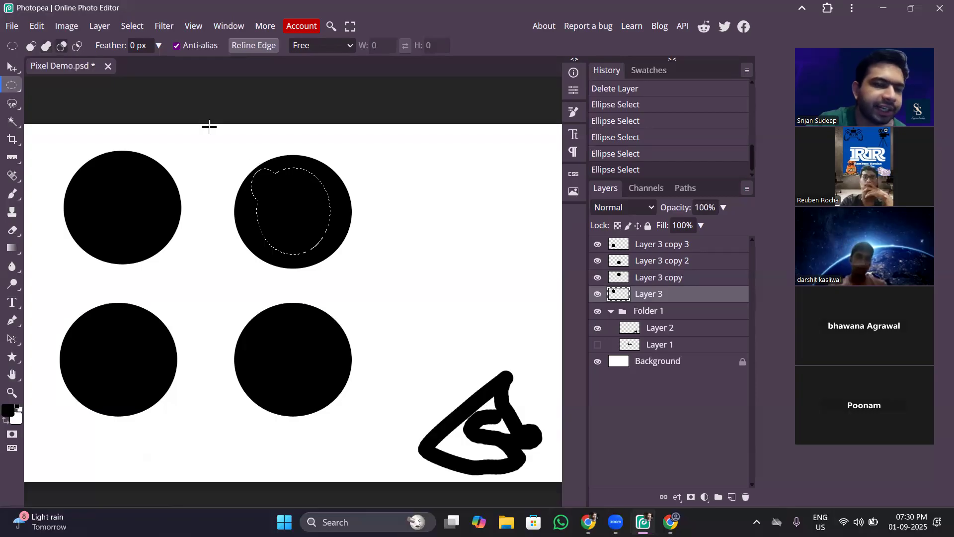
drag(278, 204, 243, 162)
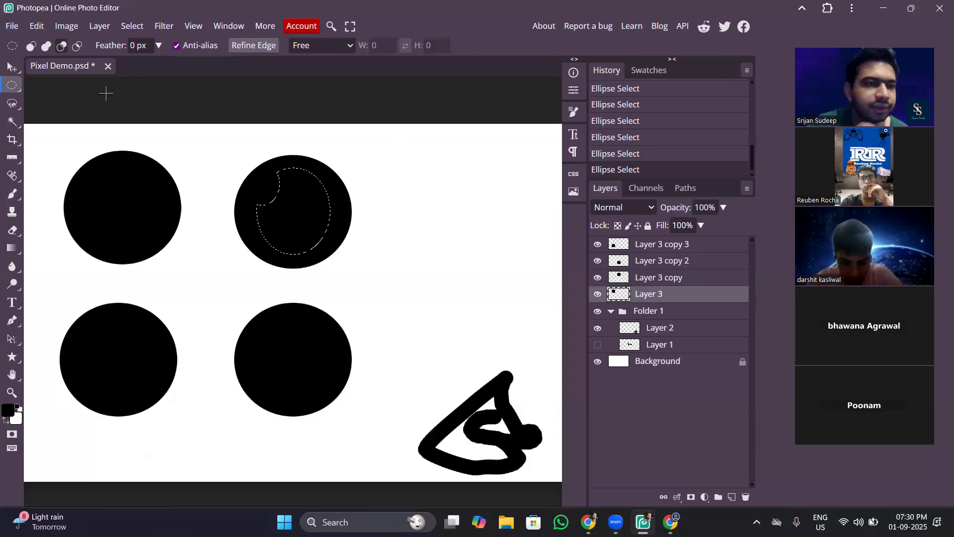
click(76, 46)
drag(297, 217, 247, 168)
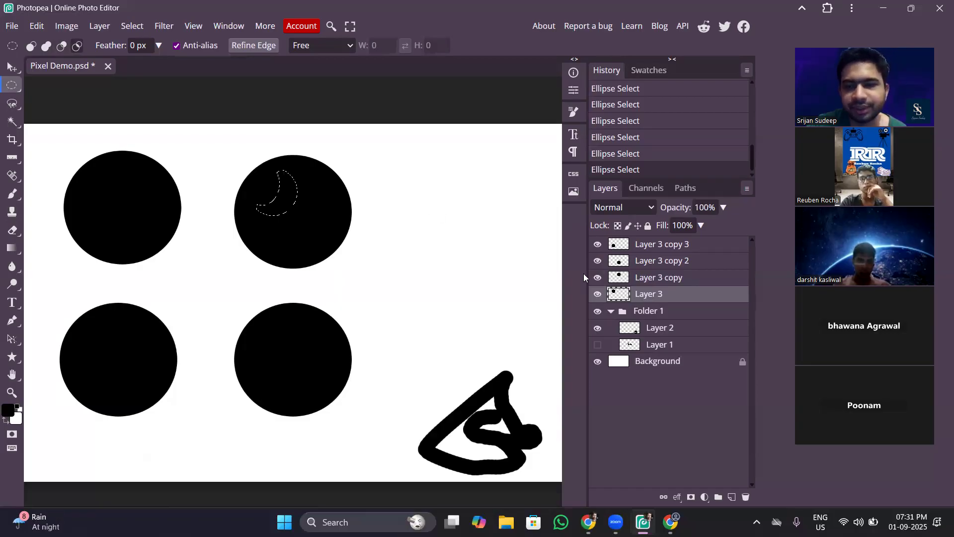
Fill the crescent selection with white on a new layer above Layer 3 copy 3, deselect, and move it onto the lower-right circle.
click(702, 245)
click(732, 496)
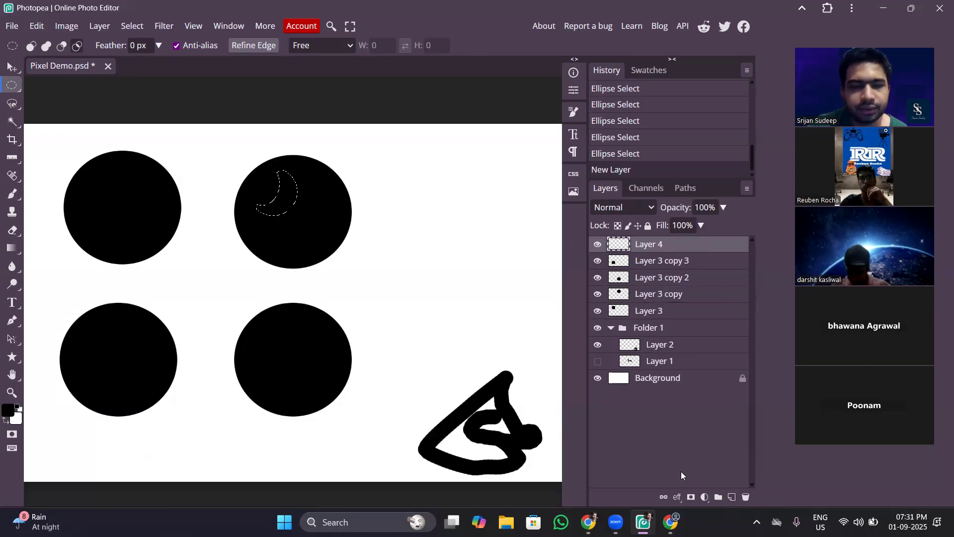
key(ctrl+BackSpace)
key(ctrl+d)
click(12, 67)
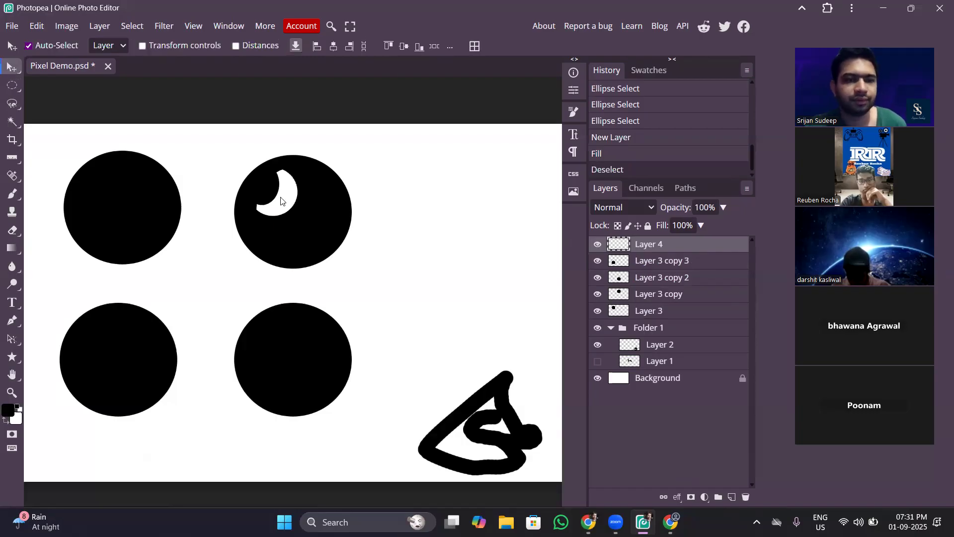
drag(281, 203, 276, 364)
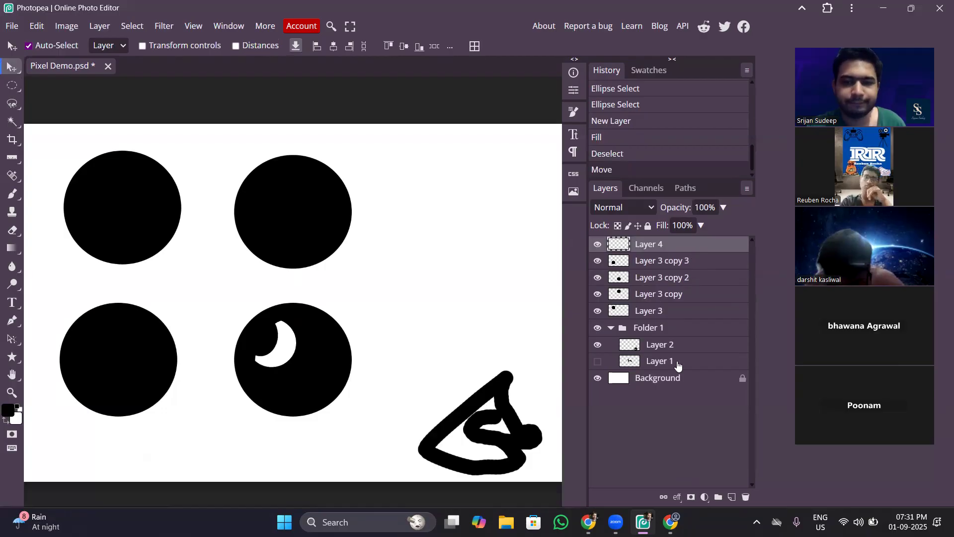
Add a new layer above Layer 4, select an ellipse inside the upper-left circle, fill it with white, and deselect.
click(731, 497)
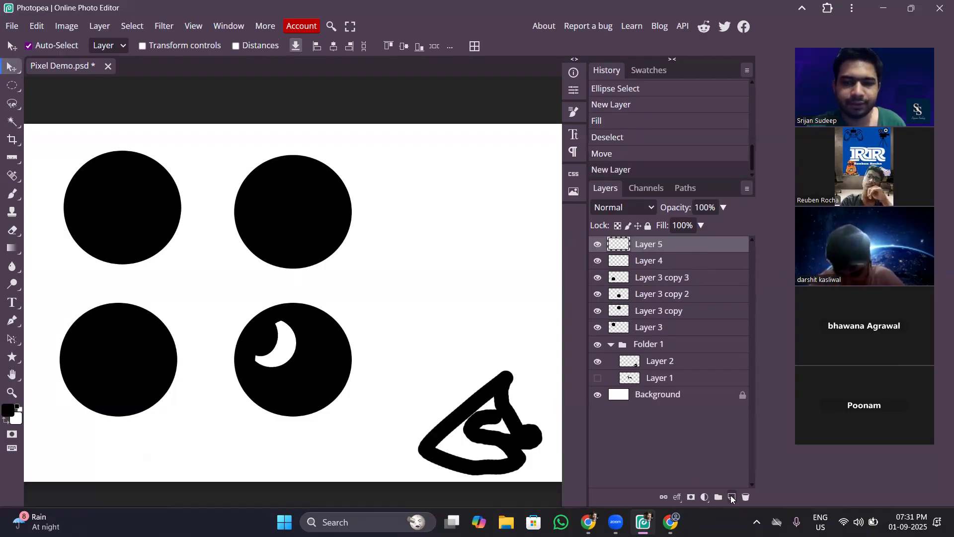
click(12, 85)
drag(89, 170, 168, 254)
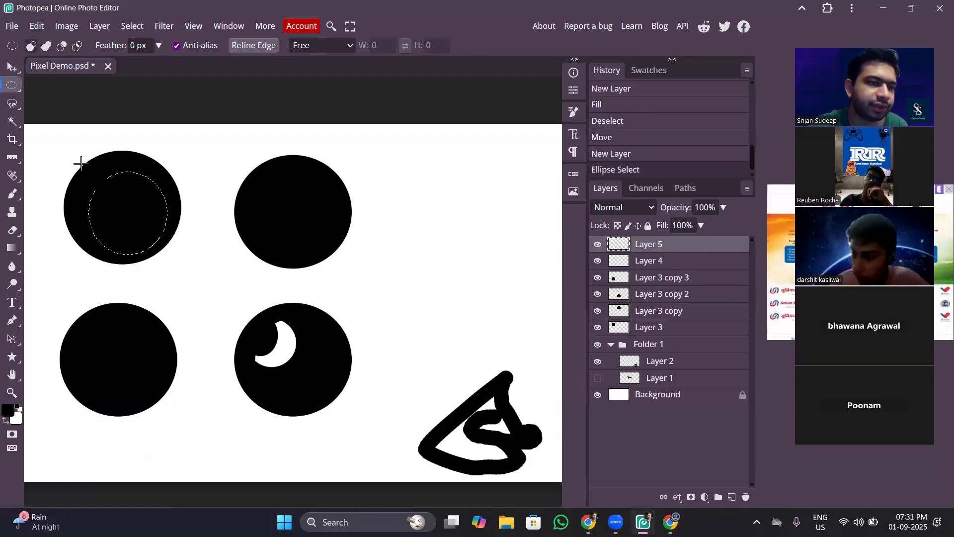
drag(89, 168, 156, 243)
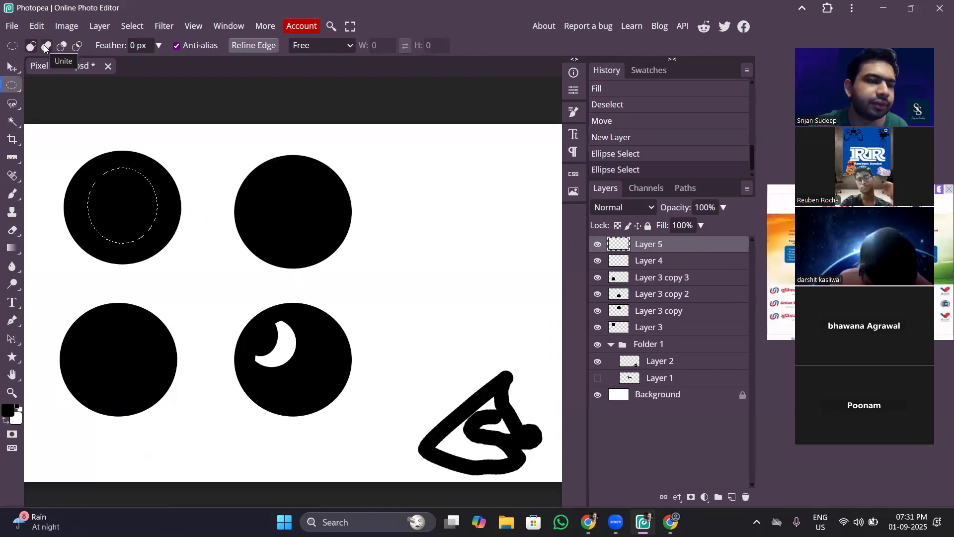
key(ctrl+BackSpace)
key(ctrl+d)
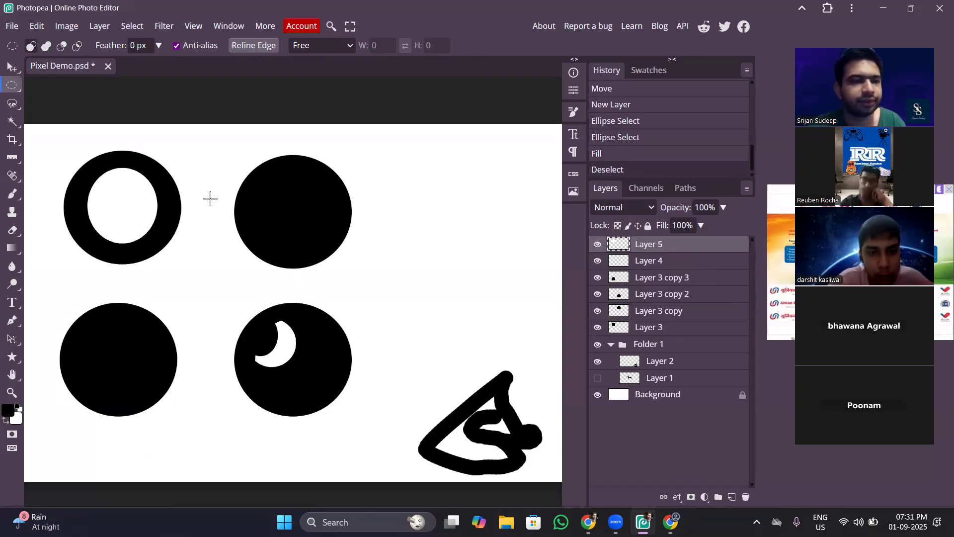
Select an ellipse inside the upper-right circle, unite it with a small ellipse at its upper-left edge, fill with white, and deselect.
drag(261, 175, 334, 251)
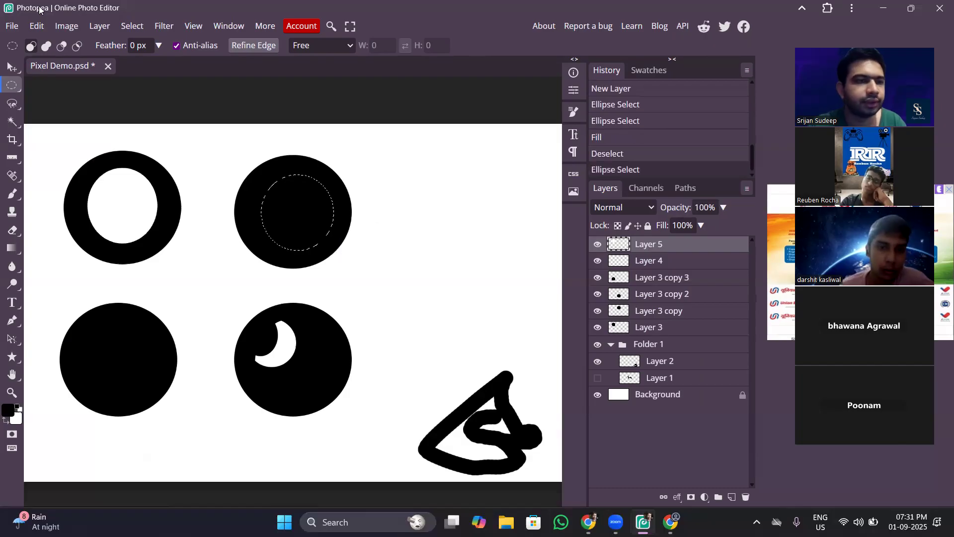
click(46, 45)
drag(288, 199, 253, 166)
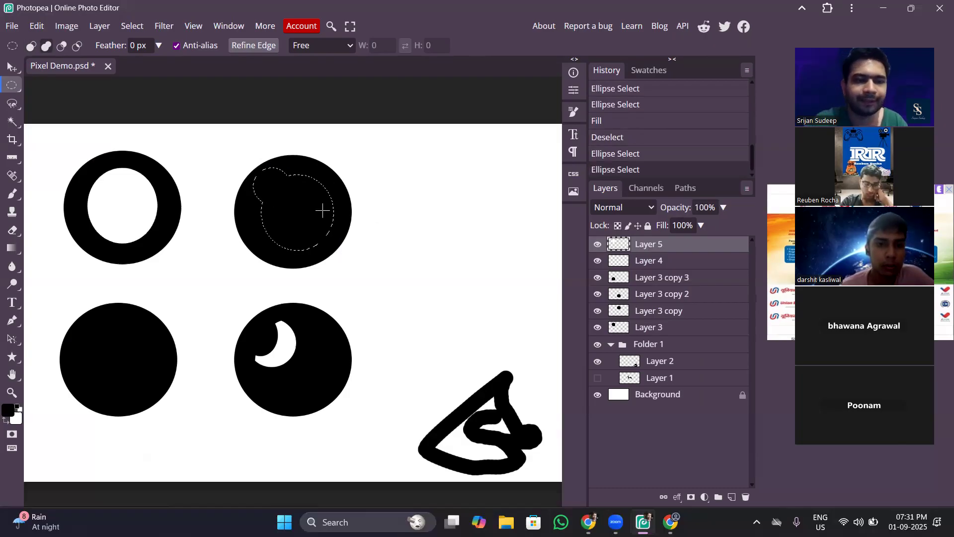
key(ctrl+BackSpace)
key(ctrl+d)
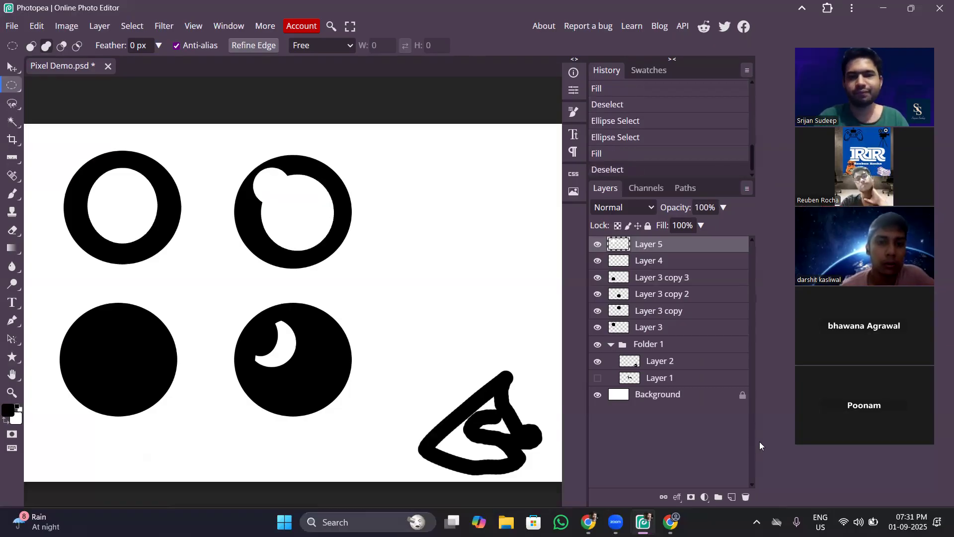
On a new layer above Layer 5, subtract a small upper-left ellipse from an elliptical selection inside the lower-left circle, fill with white, and deselect.
click(731, 497)
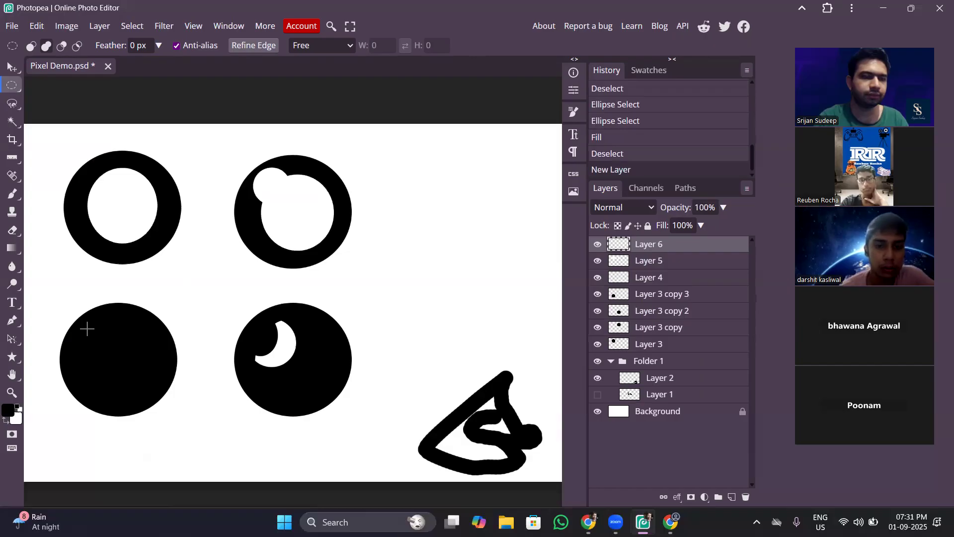
drag(87, 329, 154, 404)
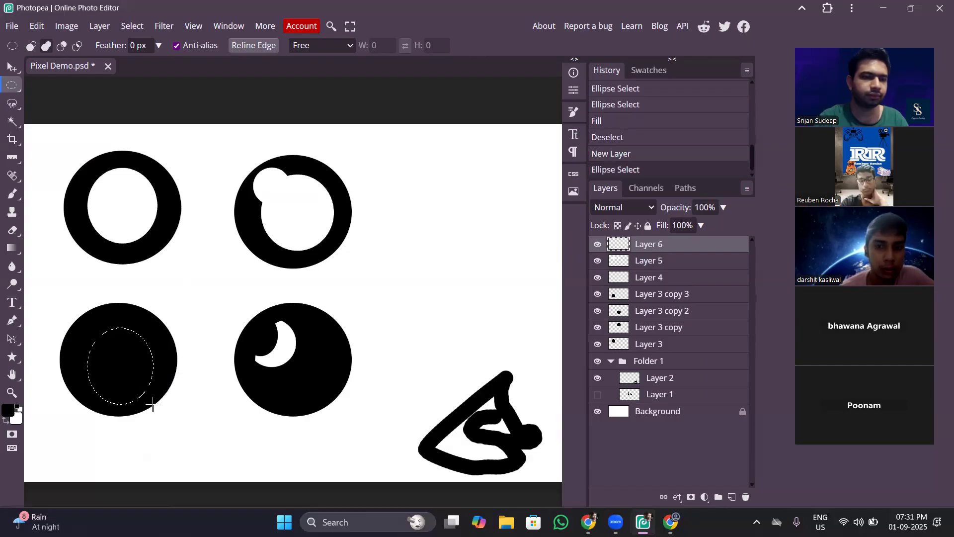
click(62, 49)
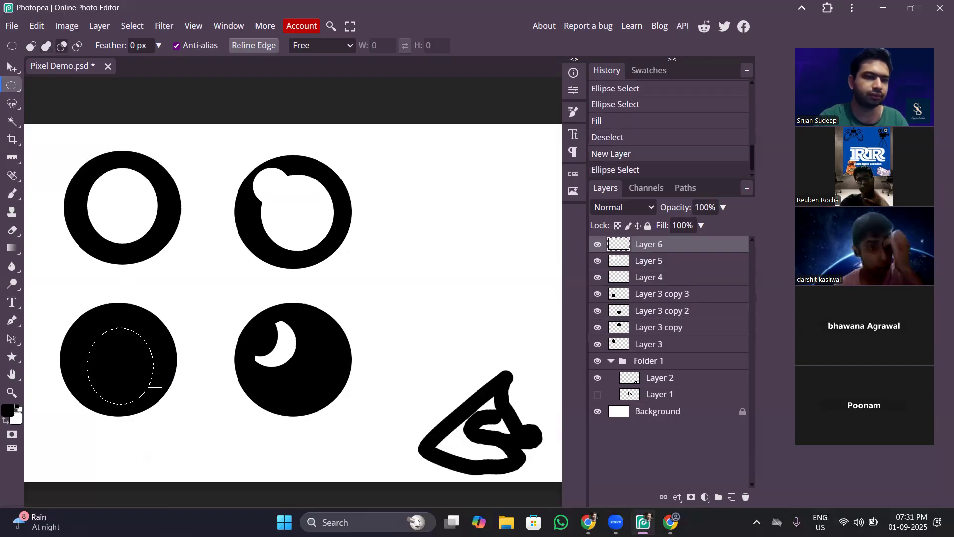
drag(126, 315, 74, 368)
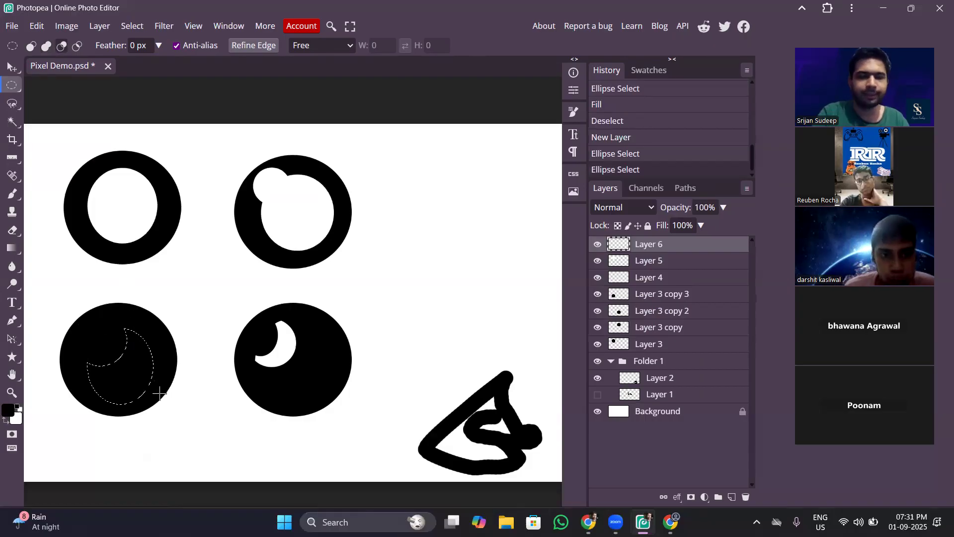
key(alt+BackSpace)
key(ctrl+BackSpace)
key(ctrl+d)
Toggle the visibility of Layer 6 and Layer 5 off and on to examine which white shapes each layer holds.
click(596, 244)
click(597, 244)
click(597, 260)
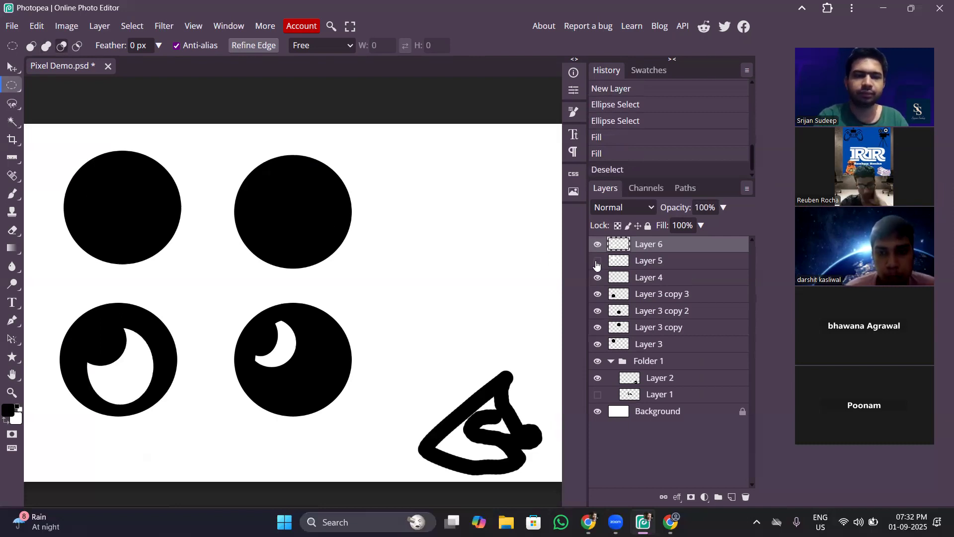
click(598, 260)
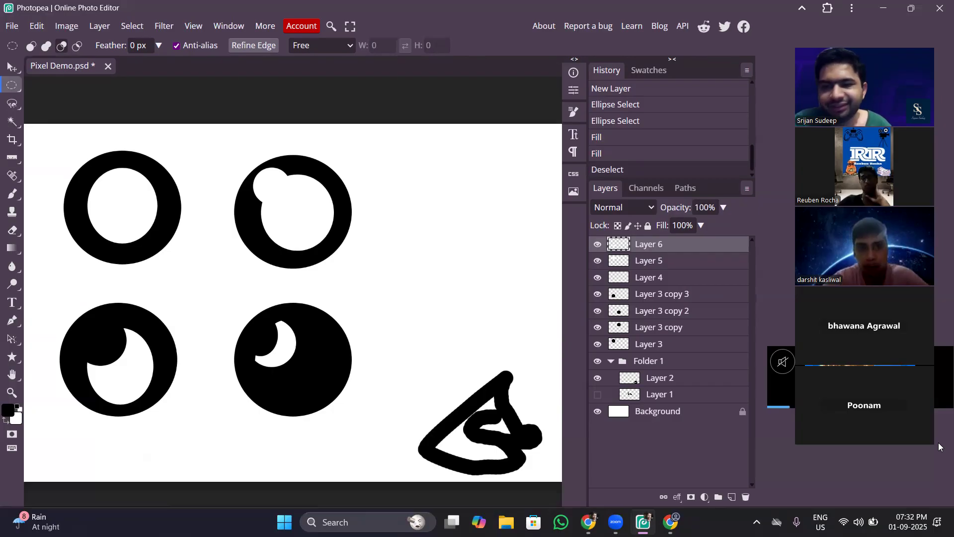
click(599, 263)
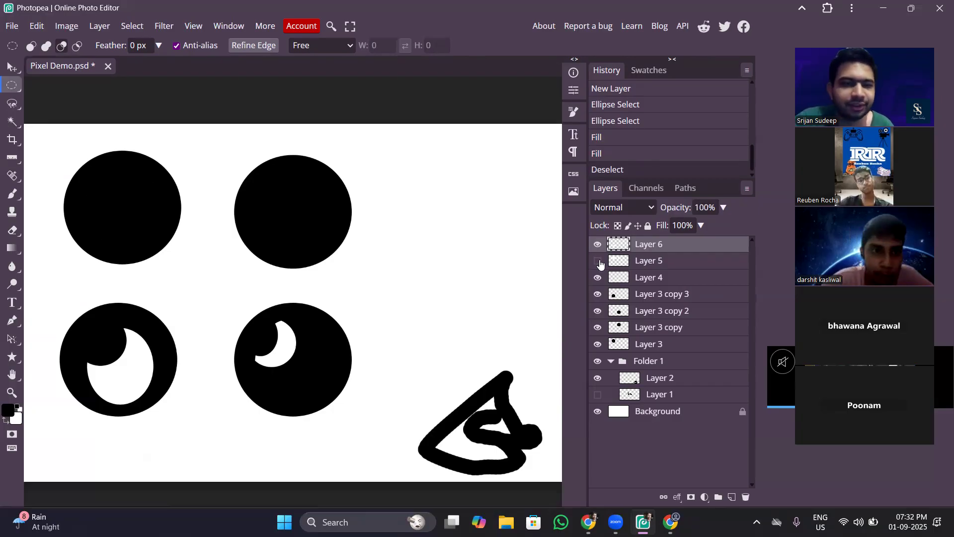
click(598, 262)
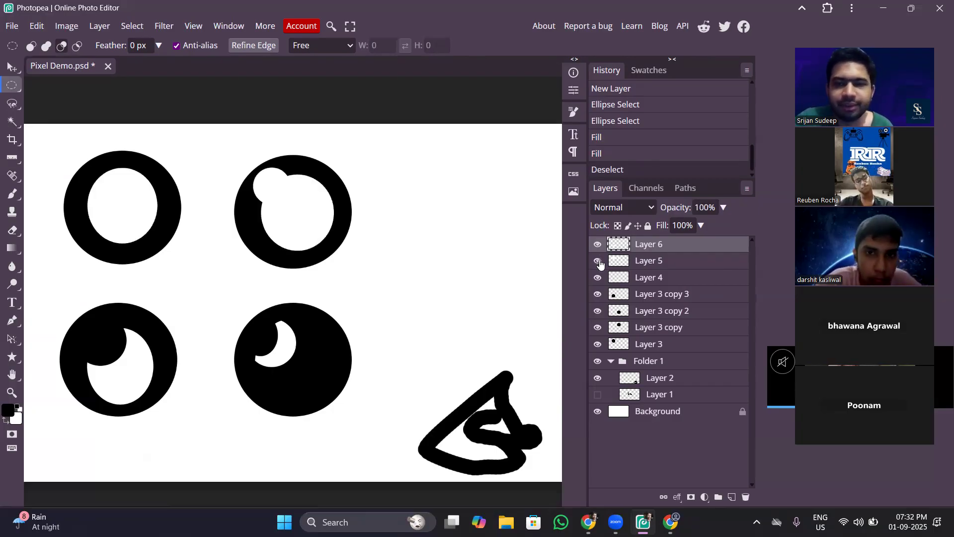
click(598, 262)
click(598, 262)
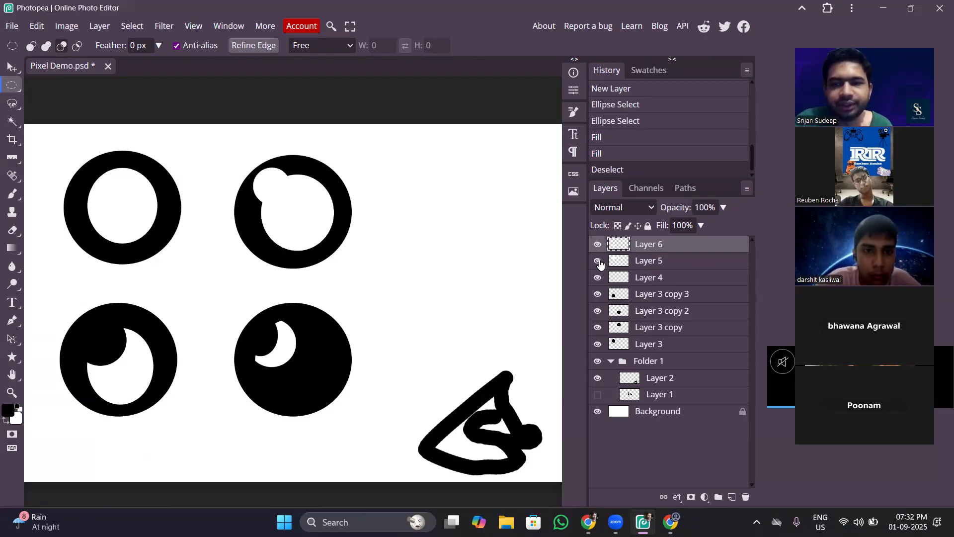
Move the white shapes of Layer 5 slightly down within the two upper circles.
click(12, 67)
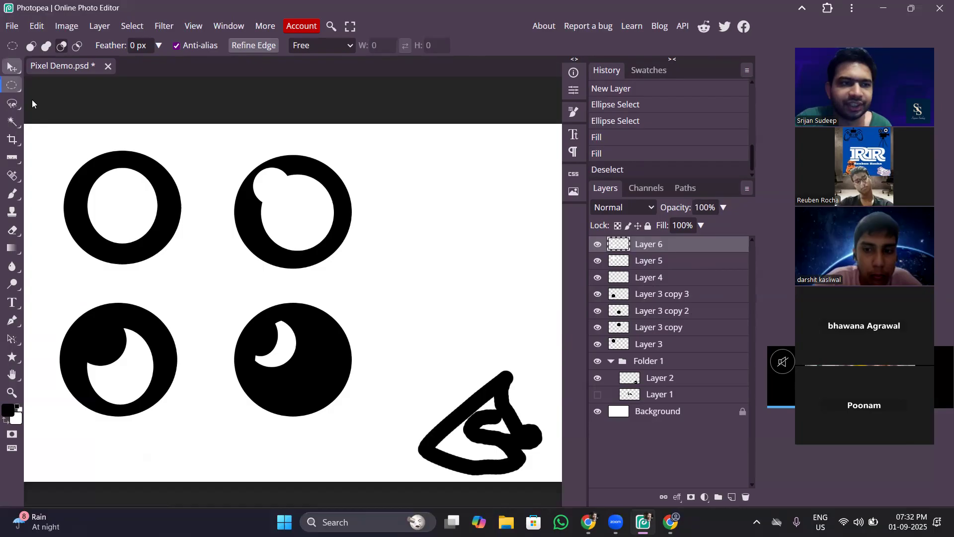
click(128, 204)
mouse_move(129, 204)
mouse_down()
mouse_move(154, 213)
mouse_move(116, 205)
mouse_move(145, 200)
mouse_move(119, 195)
mouse_move(142, 204)
mouse_move(128, 208)
mouse_up()
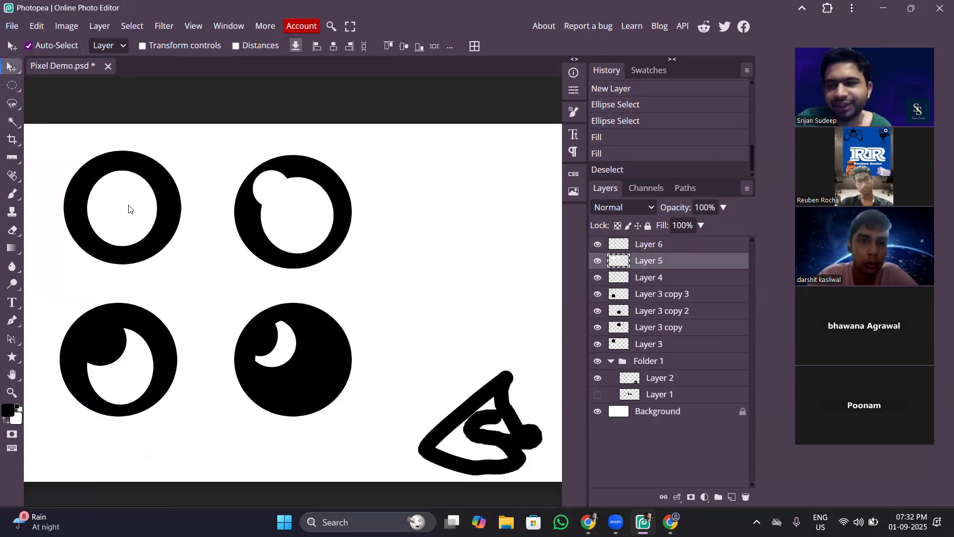
drag(129, 209, 128, 209)
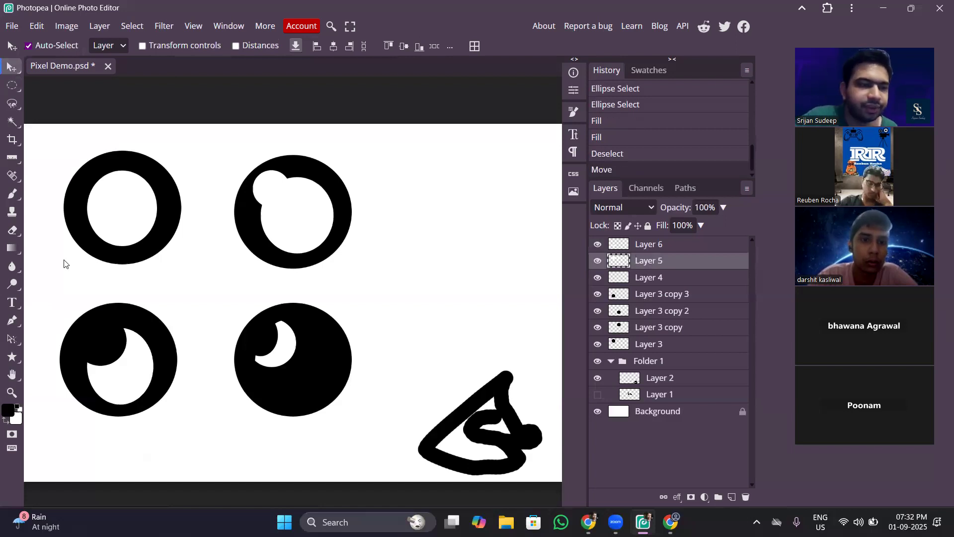
click(12, 302)
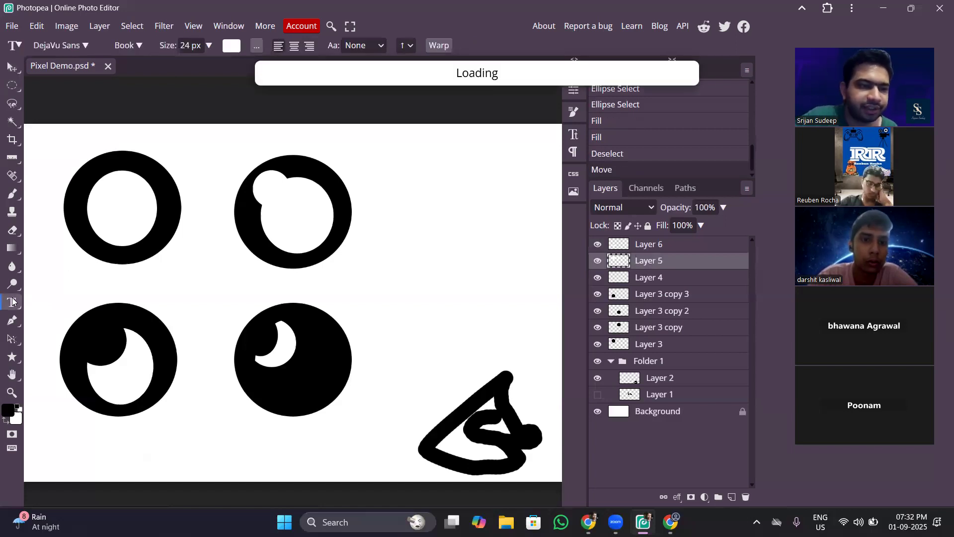
click(89, 277)
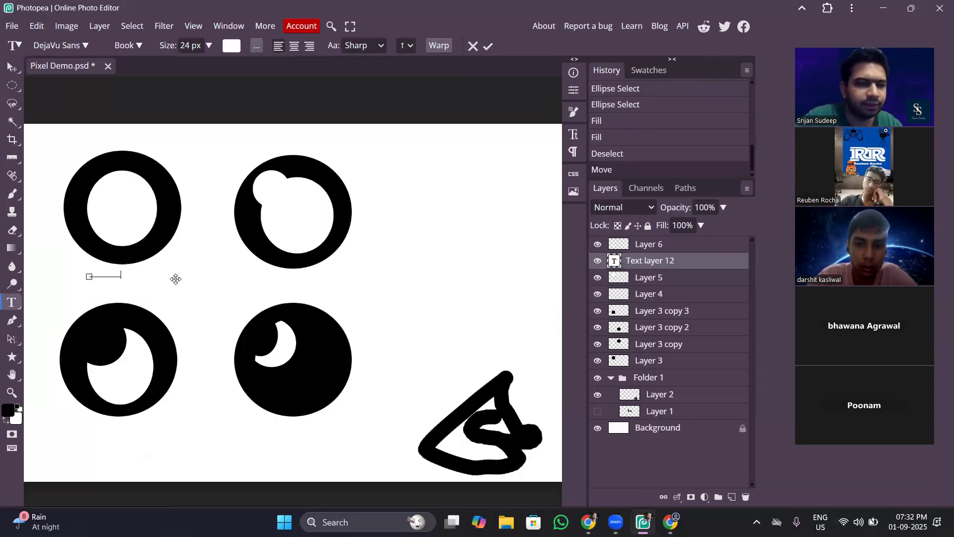
click(15, 72)
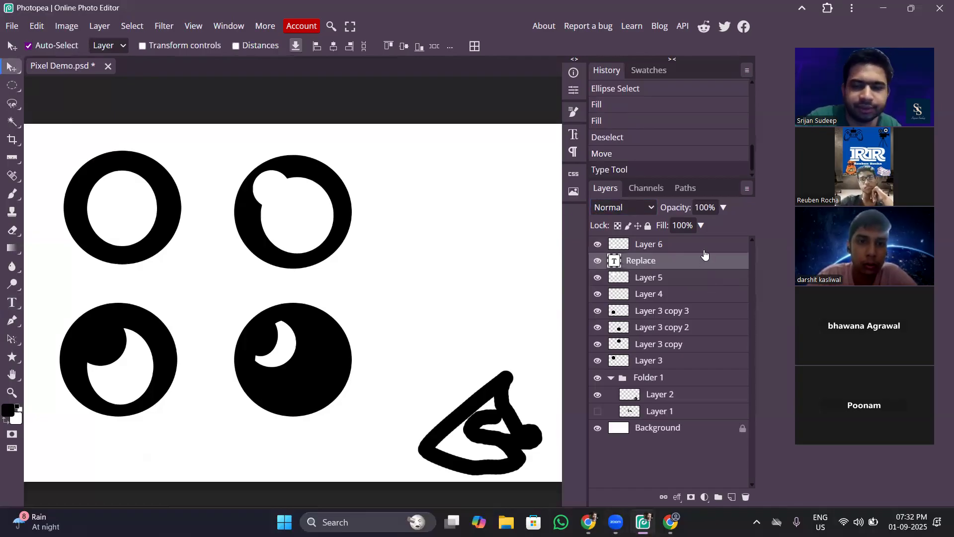
click(745, 498)
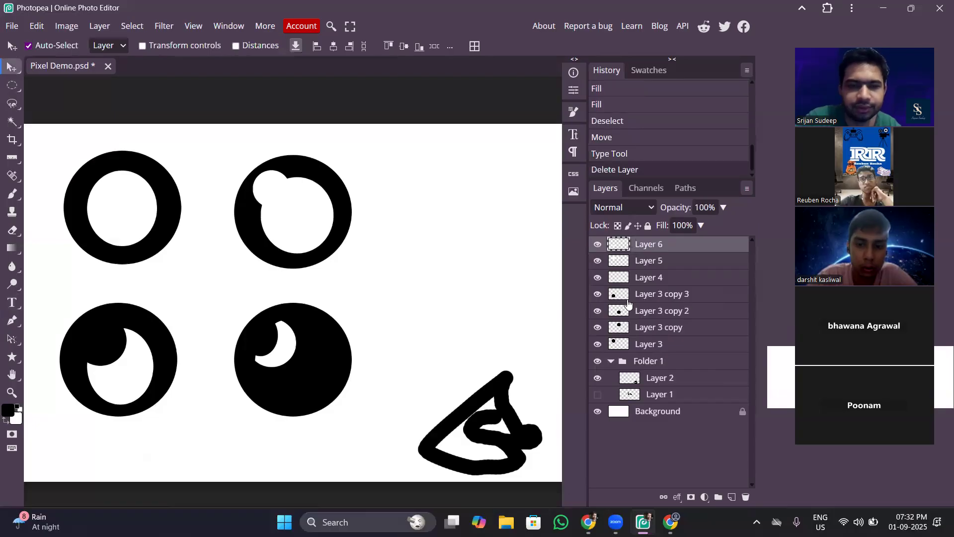
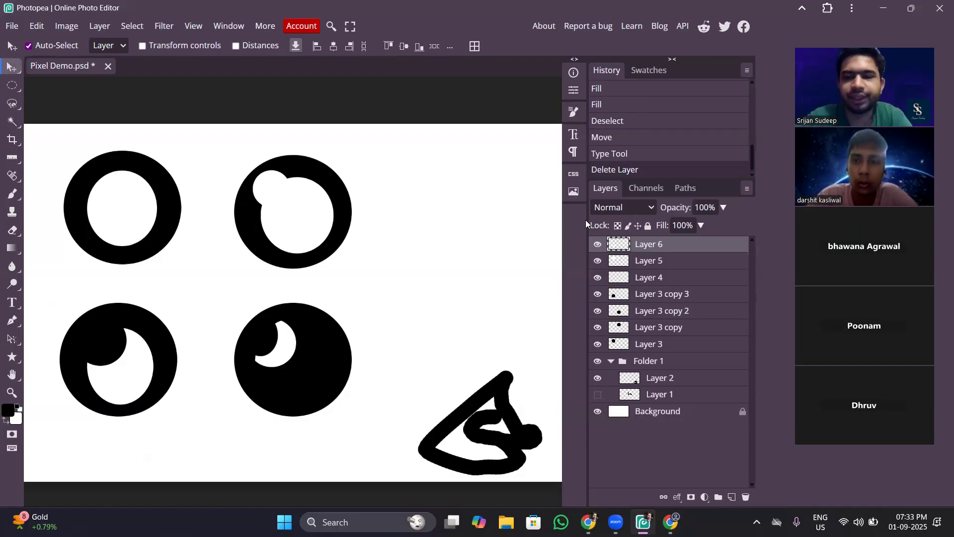
Switch to the Teacher Report document in Google Docs to view the September 2025 session entry, and return to Photopea.
mouse_move(588, 521)
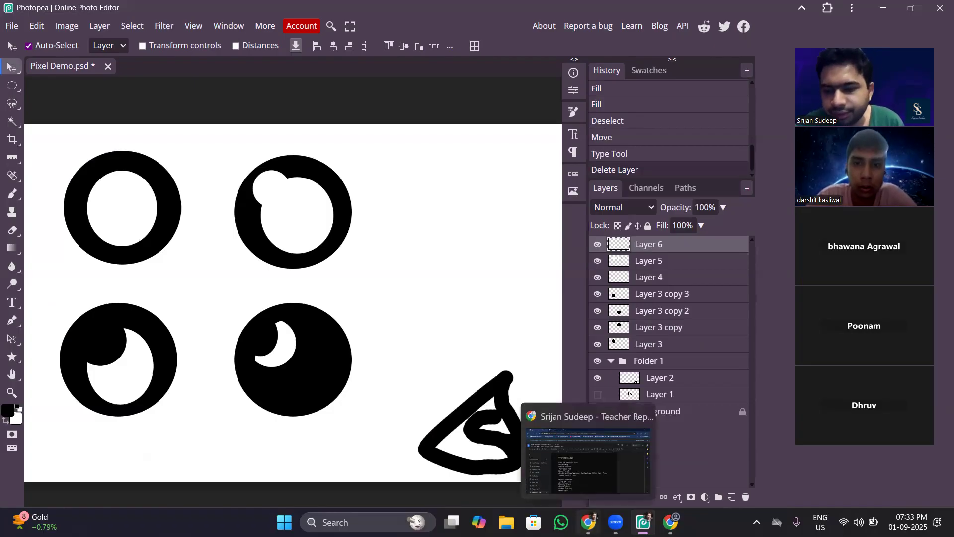
click(591, 472)
mouse_move(669, 522)
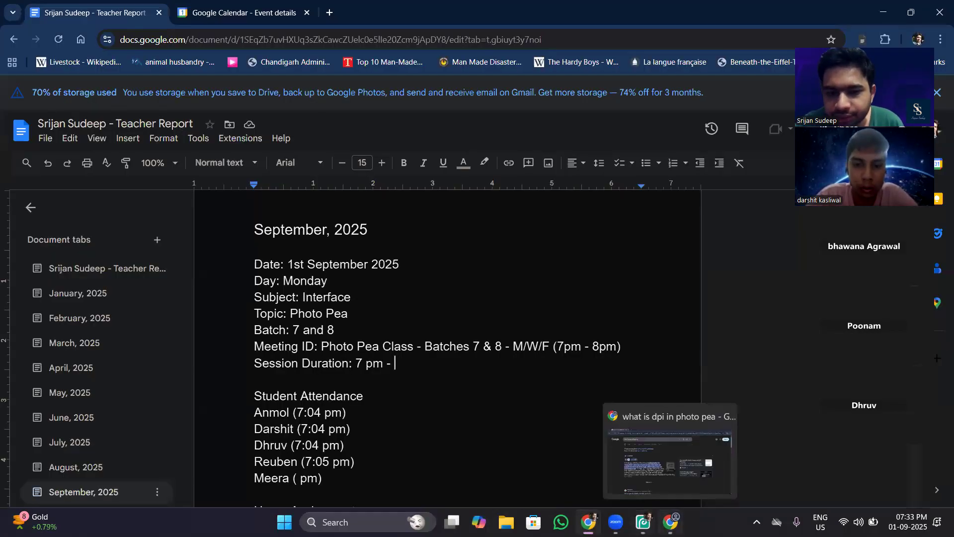
click(641, 455)
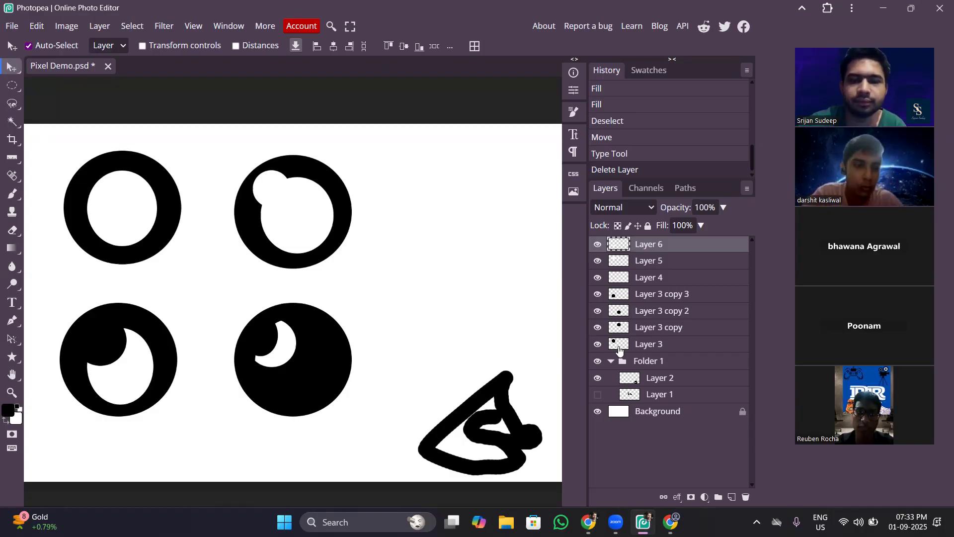
Collapse Folder 1 and select the white shapes inside the circles one after another to identify their layers.
click(611, 361)
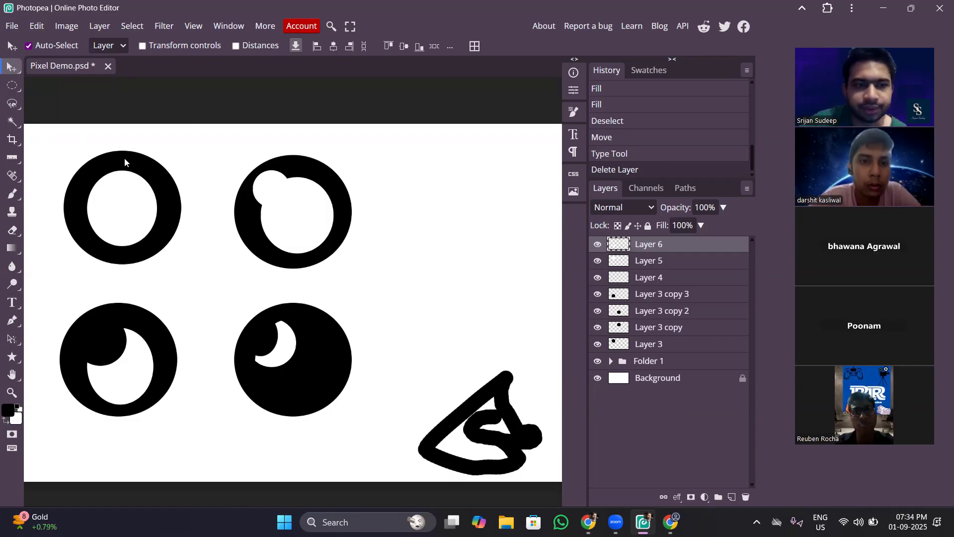
click(134, 188)
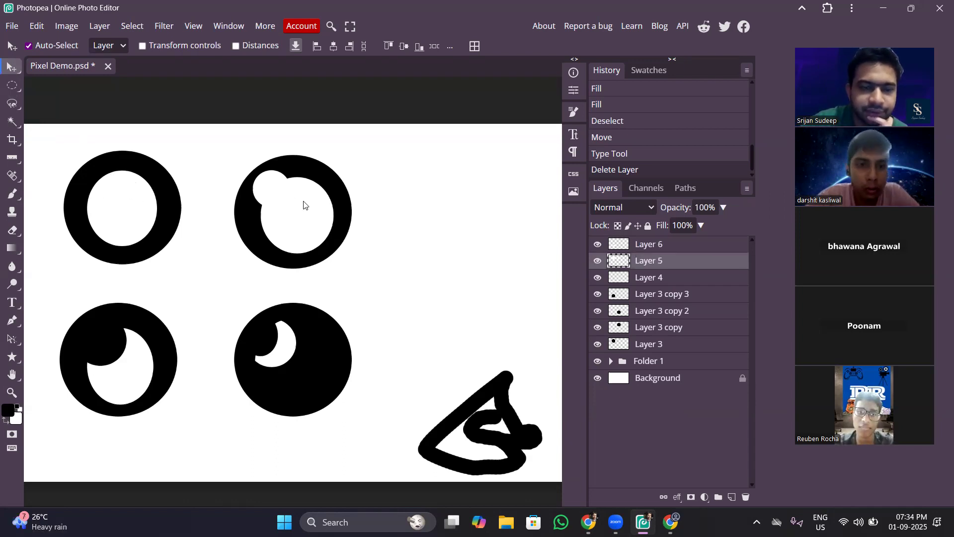
click(132, 379)
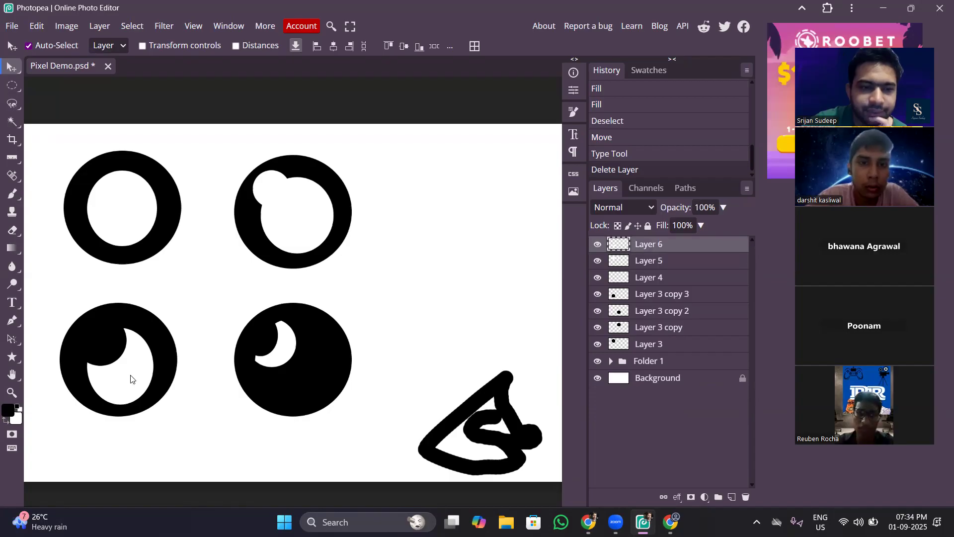
click(284, 344)
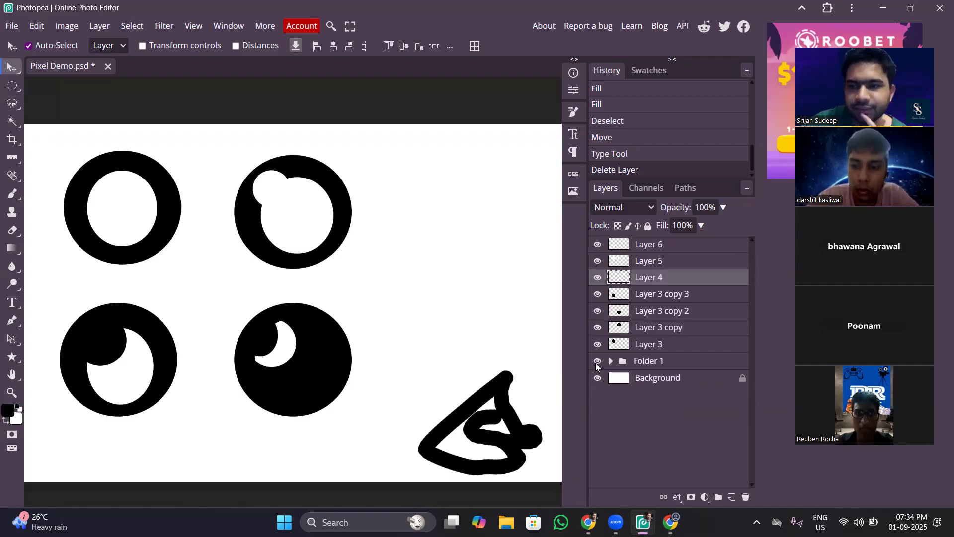
On a new layer above Layer 6, make a rectangular selection beside the upper-right circle and fill it with black.
click(14, 87)
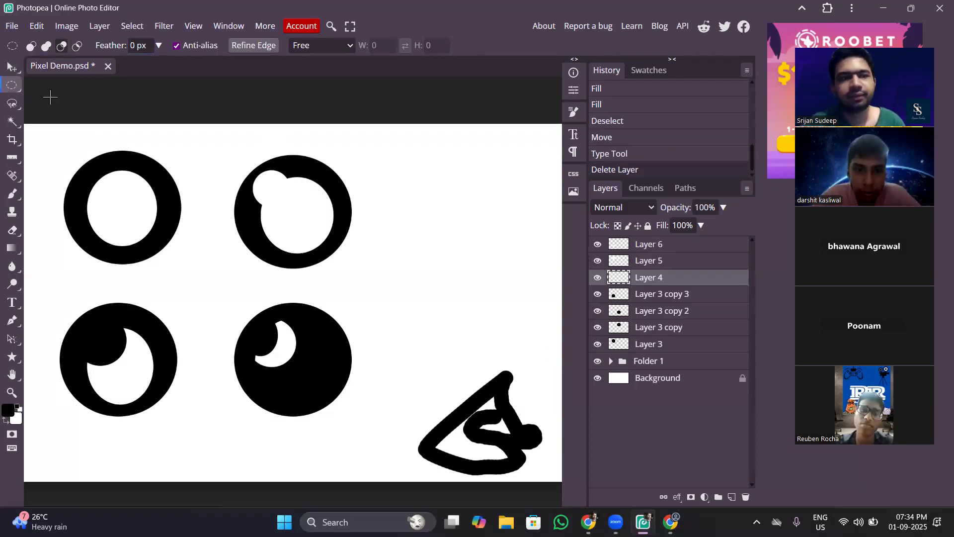
click(14, 85)
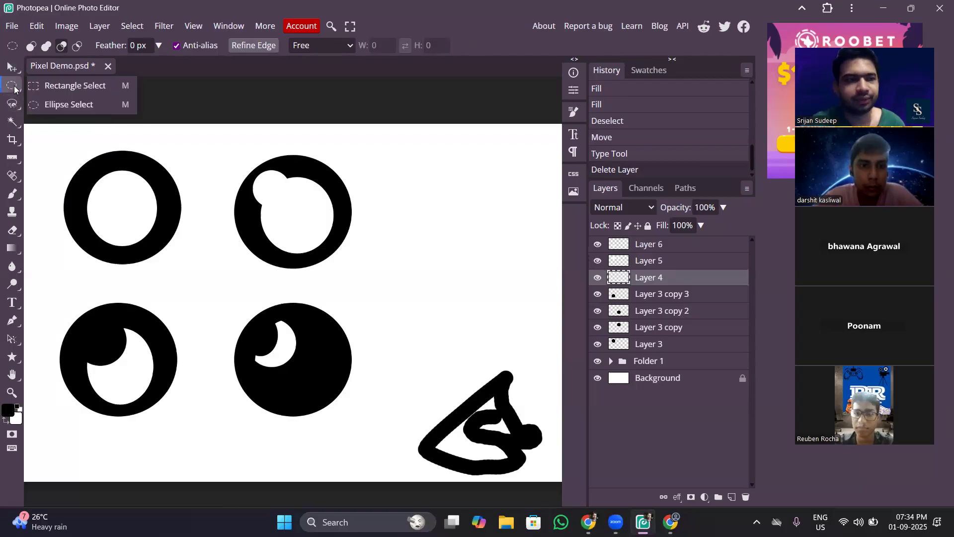
click(42, 87)
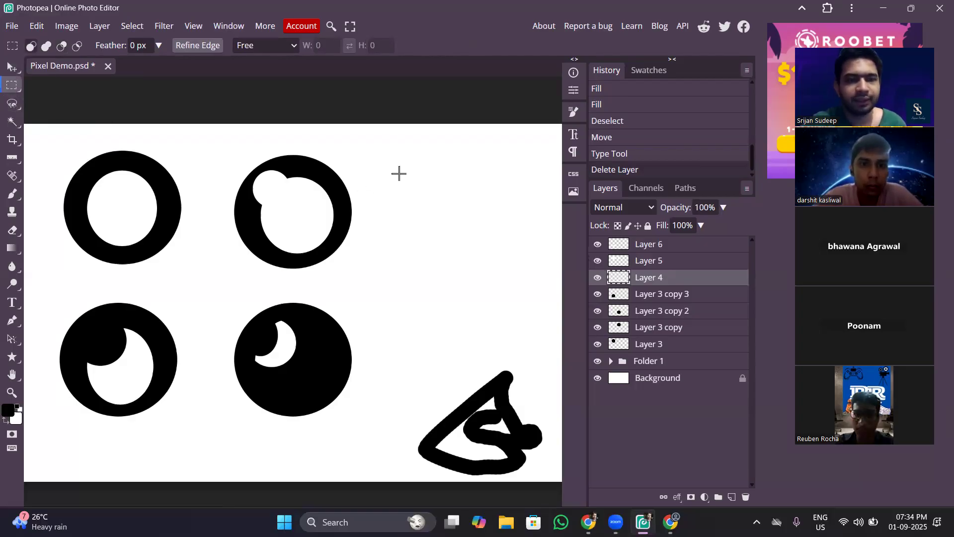
click(678, 248)
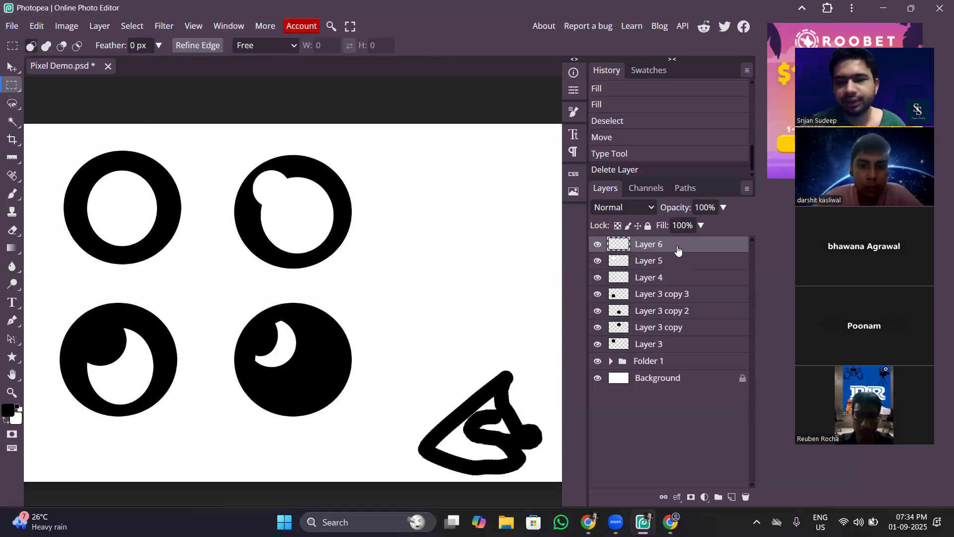
click(730, 497)
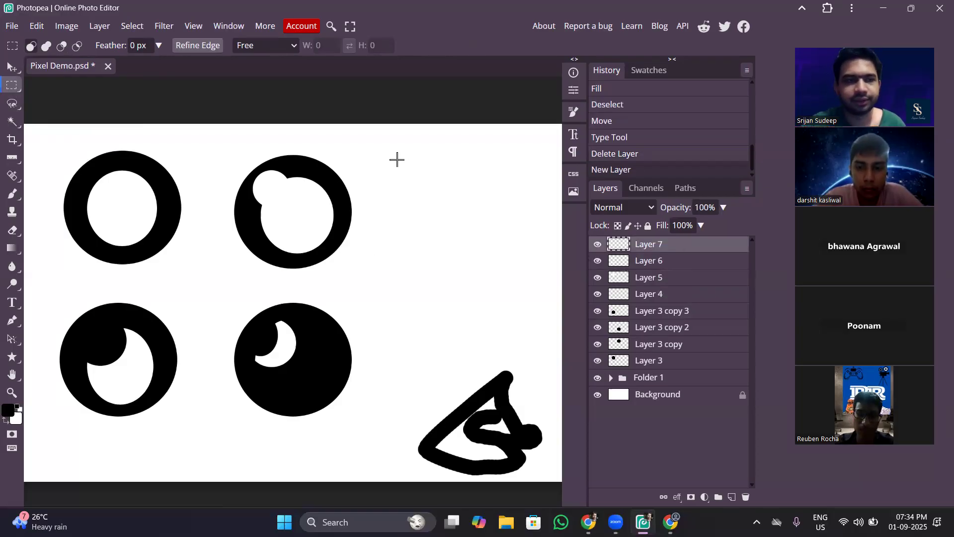
right_click(16, 89)
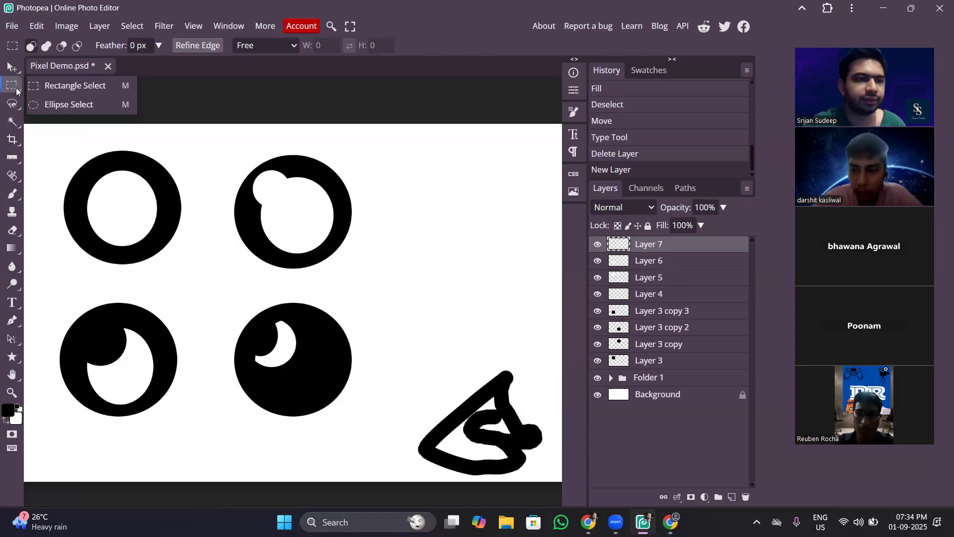
click(17, 89)
drag(387, 169, 535, 256)
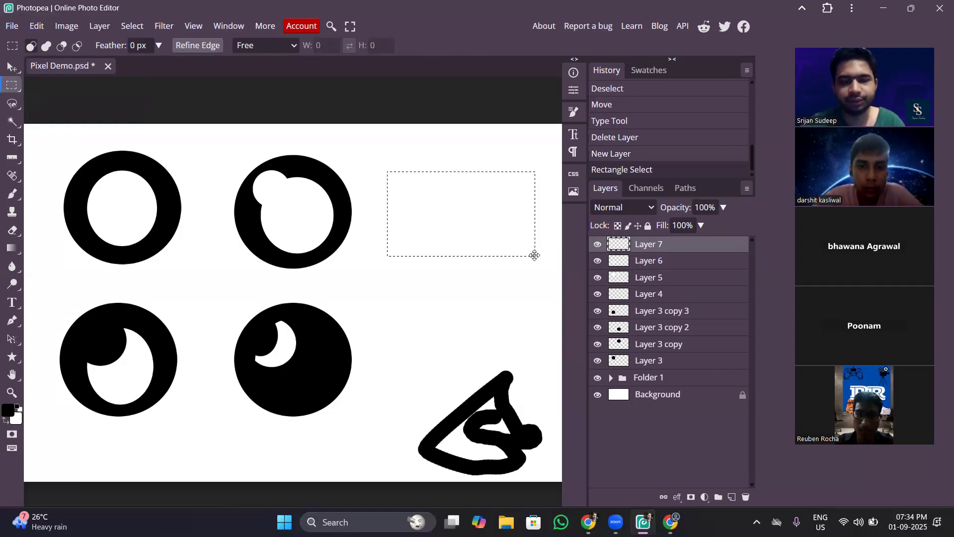
key(alt+BackSpace)
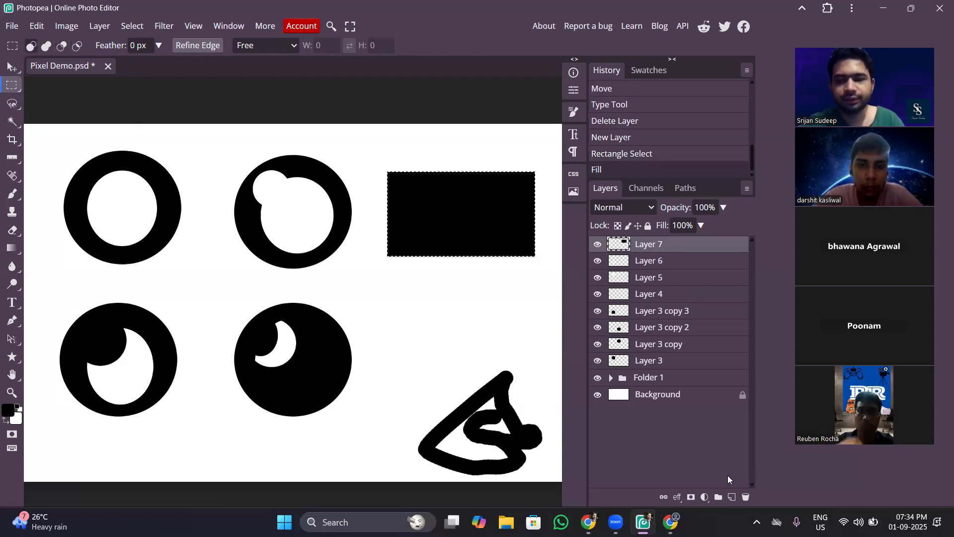
On a new layer above Layer 7, select a smaller rectangle inside the black rectangle, fill it with white, and deselect.
click(731, 496)
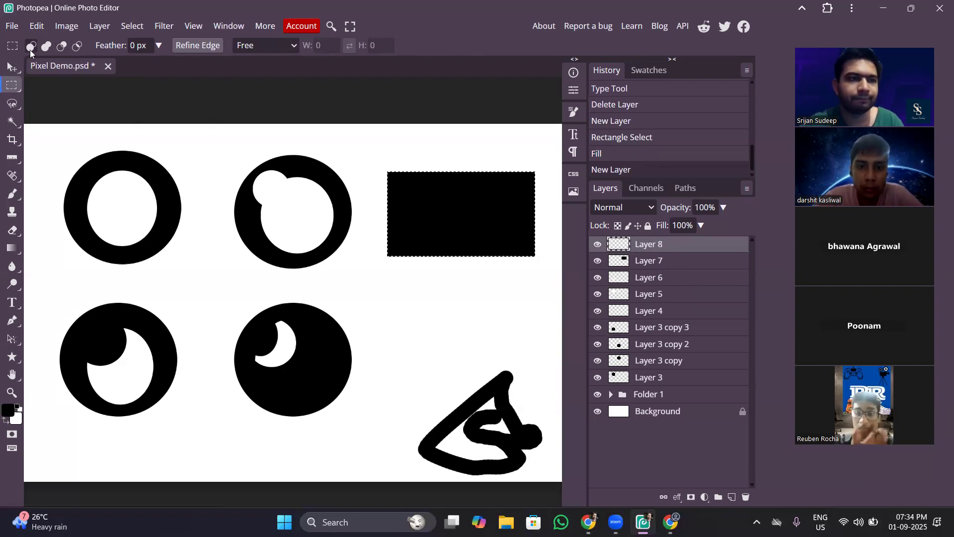
click(50, 84)
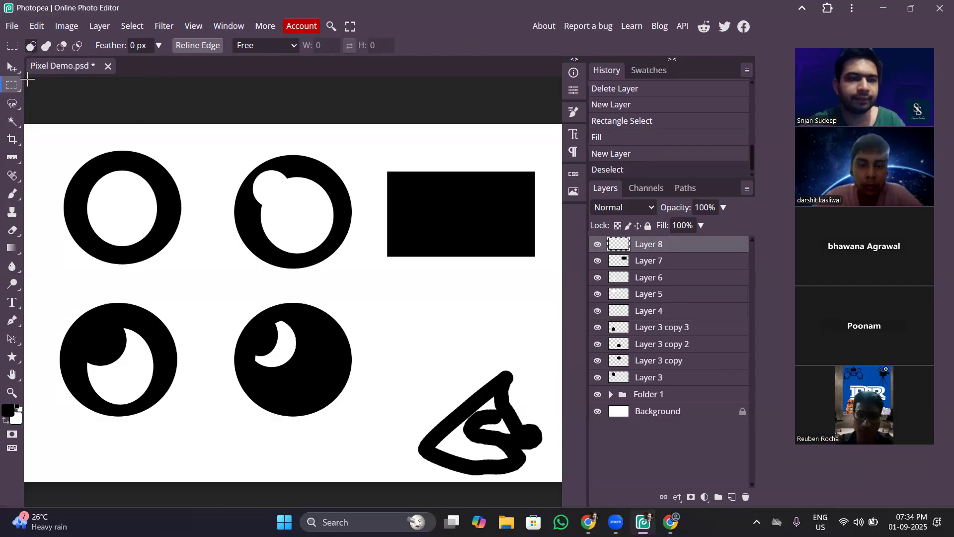
drag(404, 186, 520, 243)
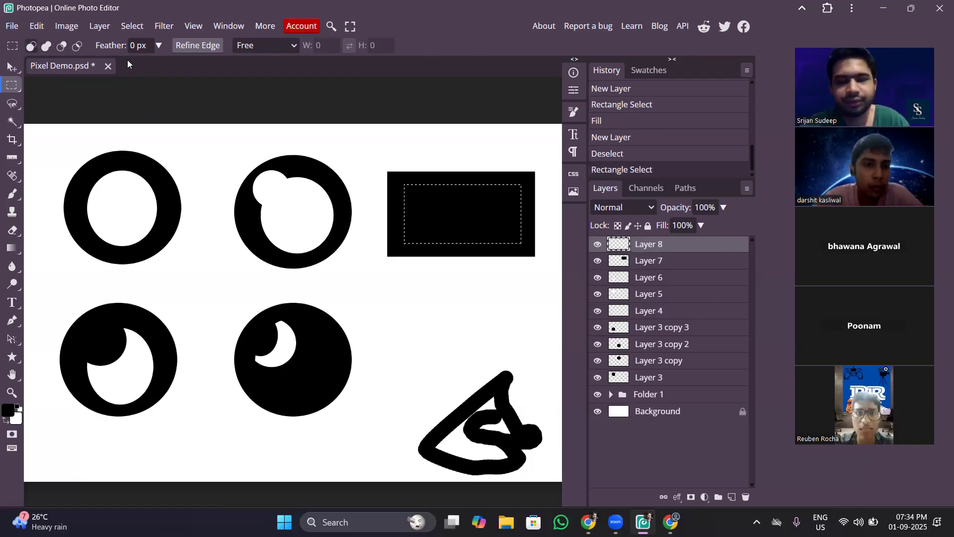
key(ctrl+BackSpace)
key(ctrl+d)
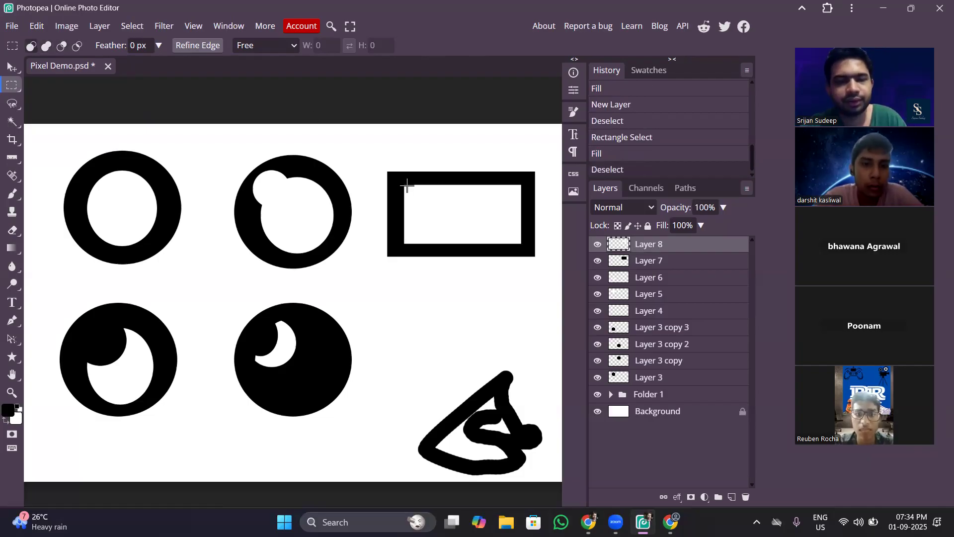
Select a second rectangle just below the framed one, fill it with black, and deselect.
drag(389, 270, 536, 334)
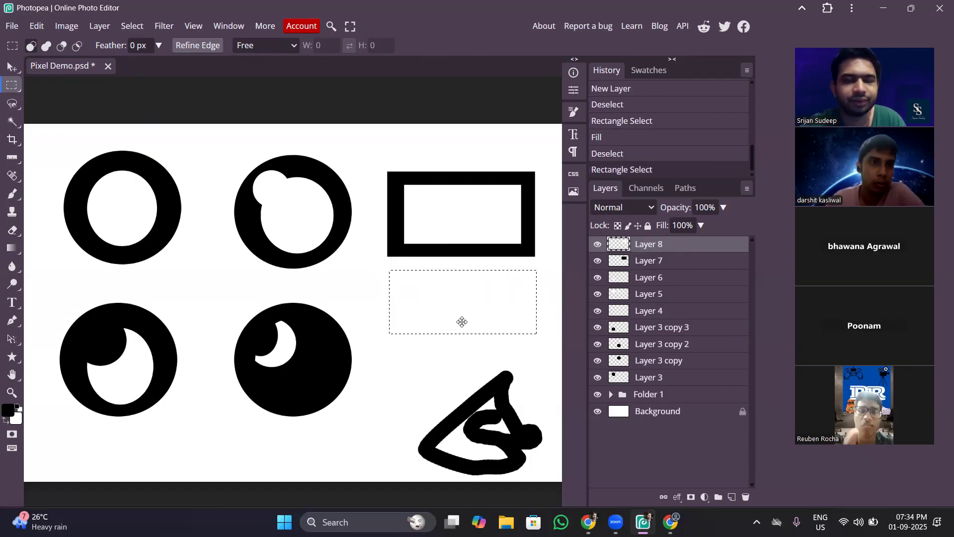
key(ctrl+BackSpace)
key(alt+BackSpace)
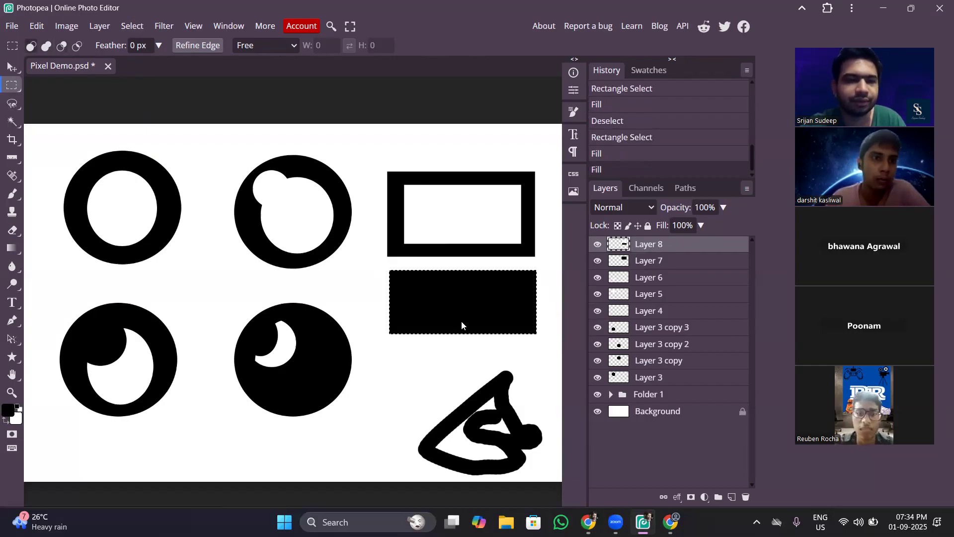
key(ctrl+d)
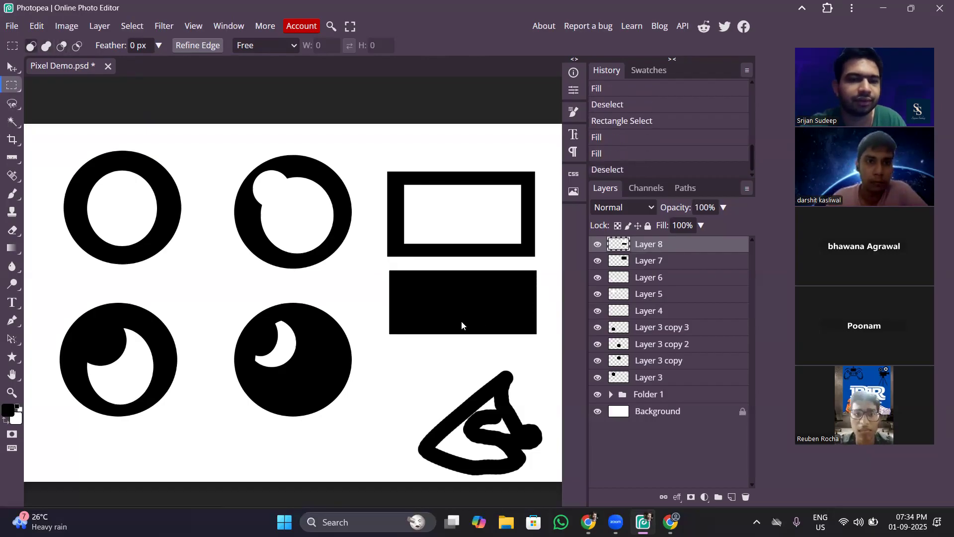
Unite two overlapping rectangular selections into an L shape inside the lower black rectangle, fill it with white, and deselect.
drag(406, 281, 518, 281)
click(45, 47)
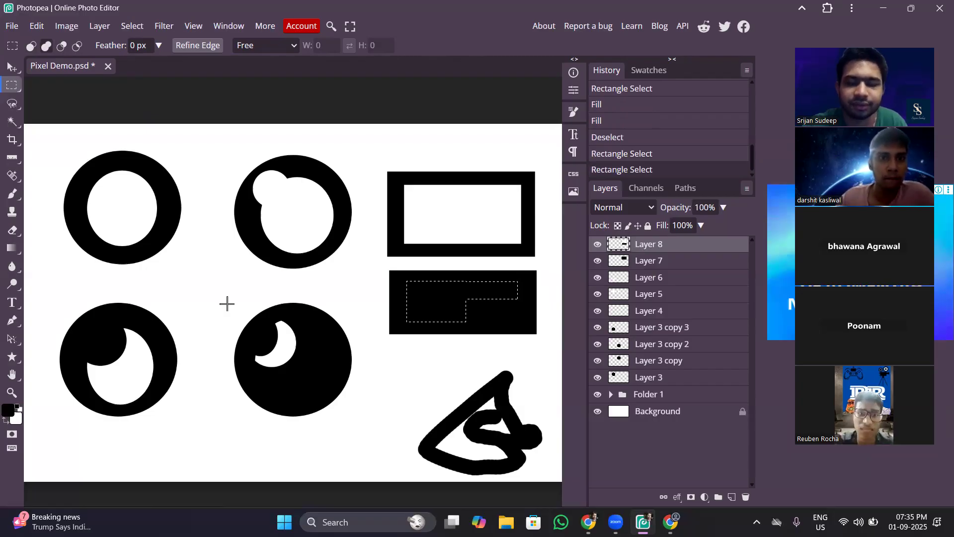
key(ctrl+BackSpace)
key(ctrl+d)
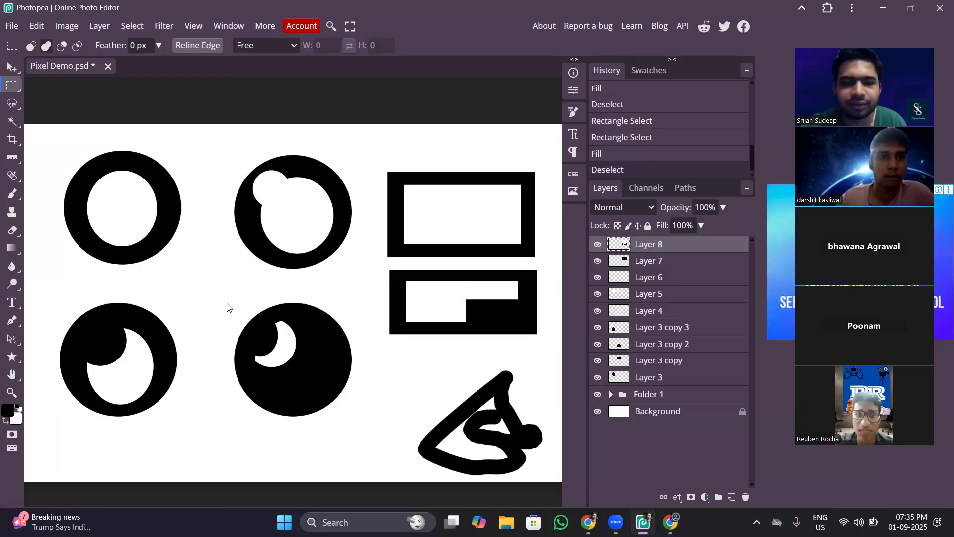
click(598, 246)
click(598, 245)
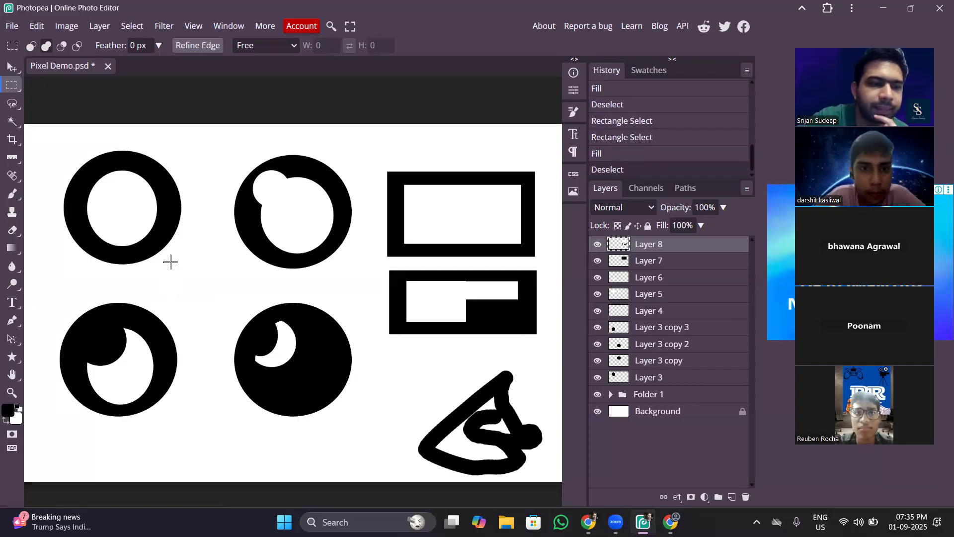
Select a small rectangle in the gap between the four circles, fill it with black, and deselect.
drag(171, 261, 243, 311)
key(alt+BackSpace)
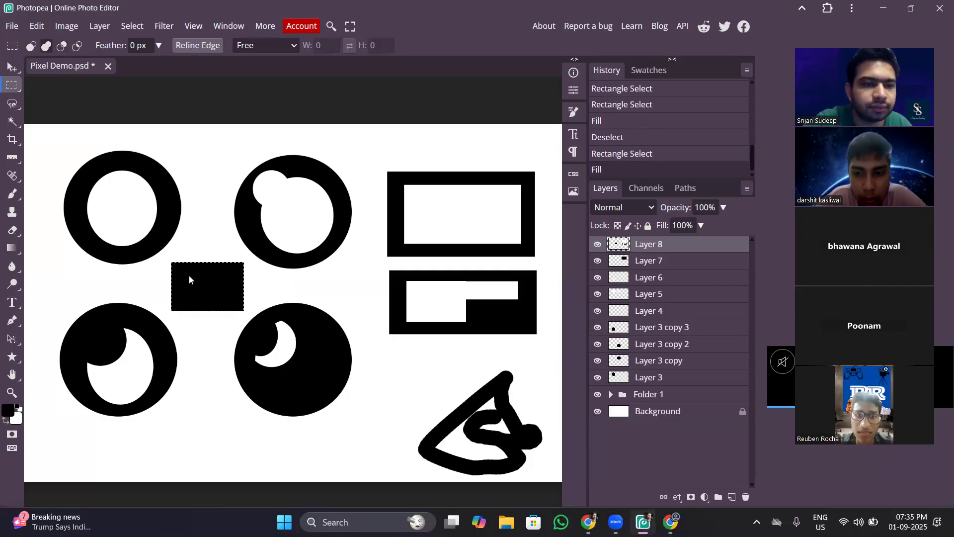
key(ctrl+d)
Intersect two rectangular selections inside the small black rectangle to keep a narrow strip near its right edge, fill it with white, and deselect.
drag(183, 272, 232, 299)
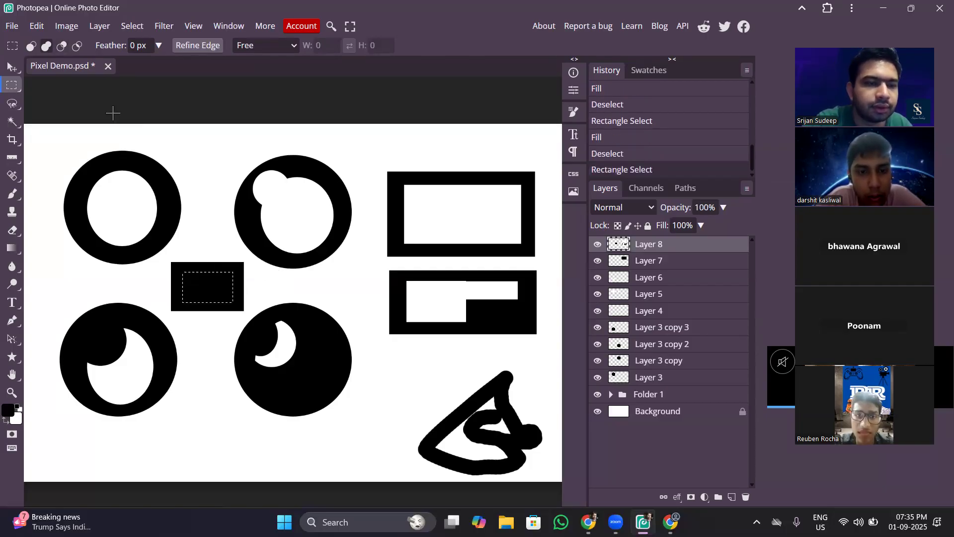
click(78, 47)
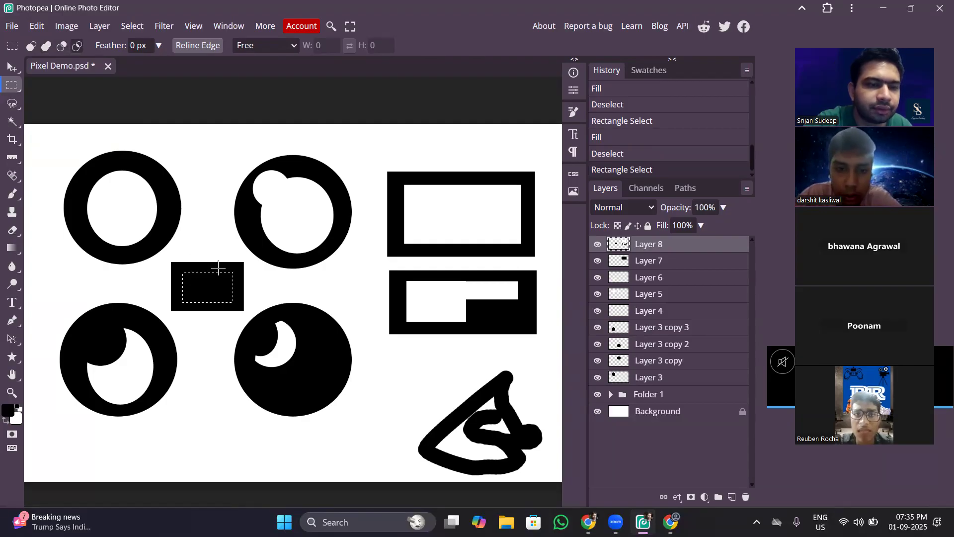
drag(218, 268, 238, 305)
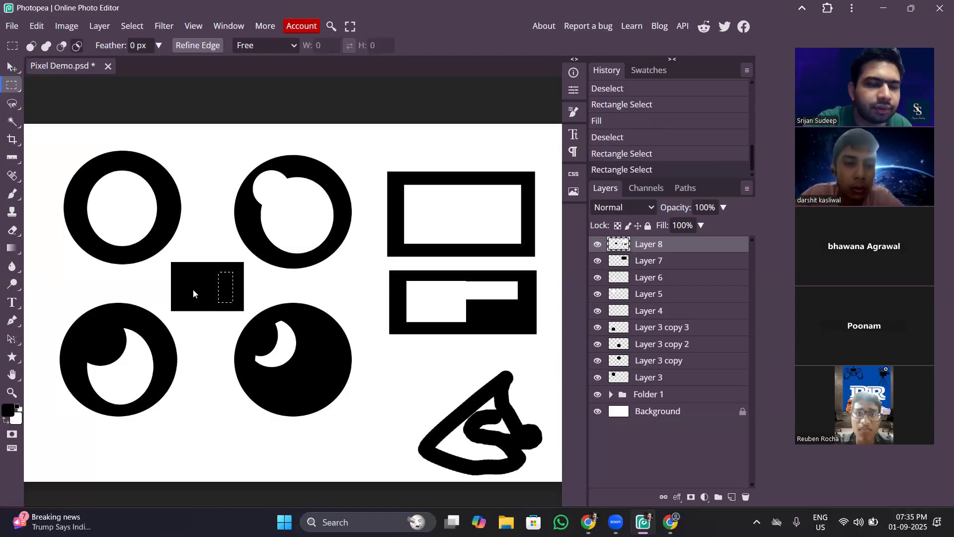
key(alt+BackSpace)
key(ctrl+BackSpace)
key(ctrl+d)
Fill a rectangular selection in the small black rectangle's left half with white, and subtract a horizontal band across the middle from the selection.
drag(180, 271, 210, 303)
key(ctrl+BackSpace)
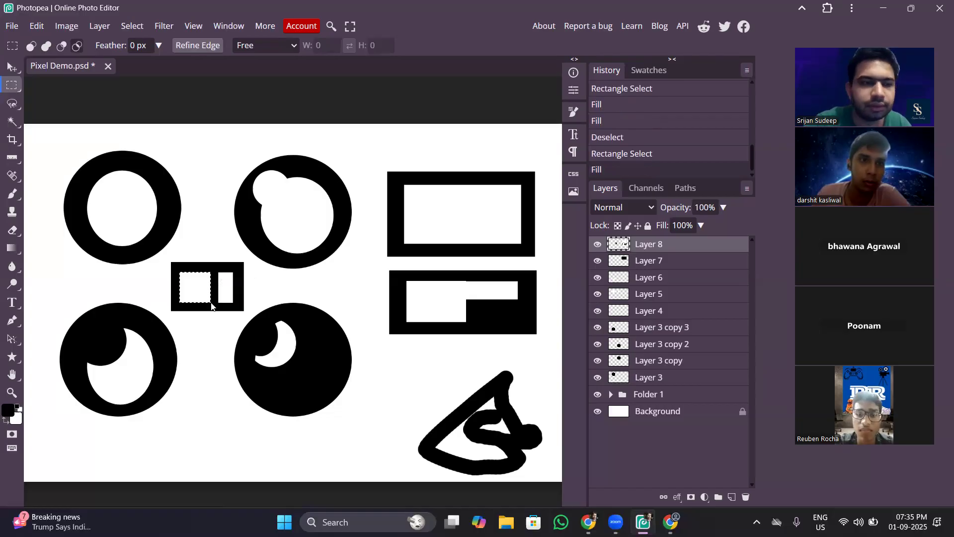
click(63, 44)
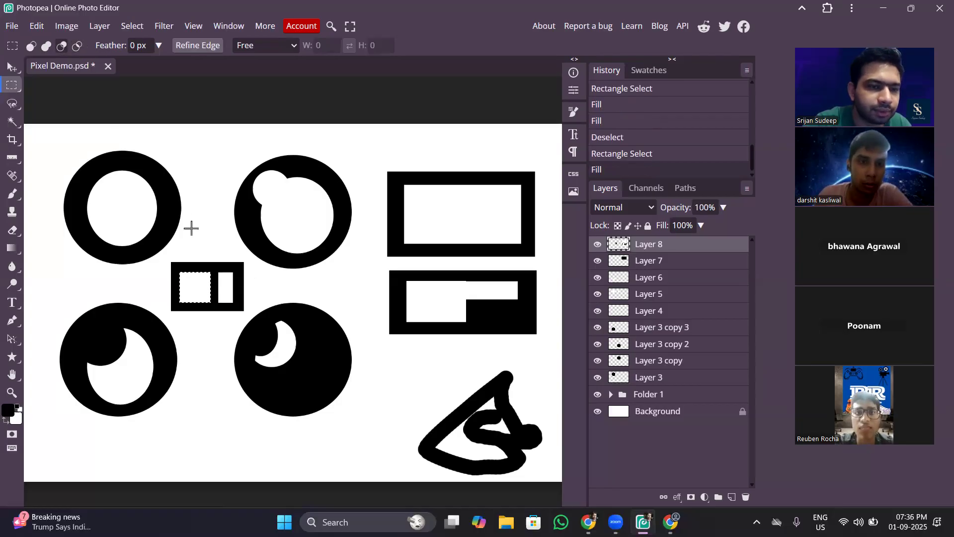
drag(214, 281, 164, 293)
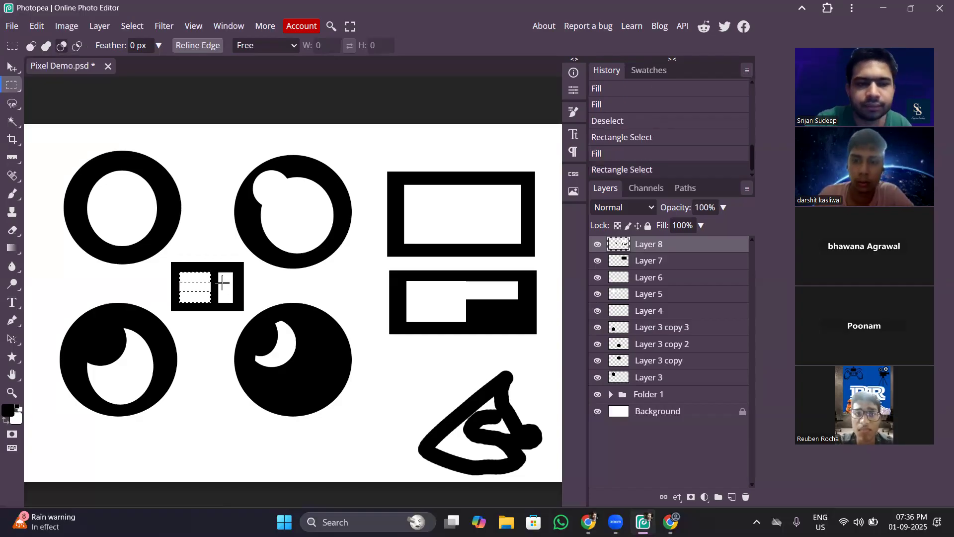
Try a black fill on the two remaining selected strips, undo and redo it, and refill the strips with white.
key(alt+BackSpace)
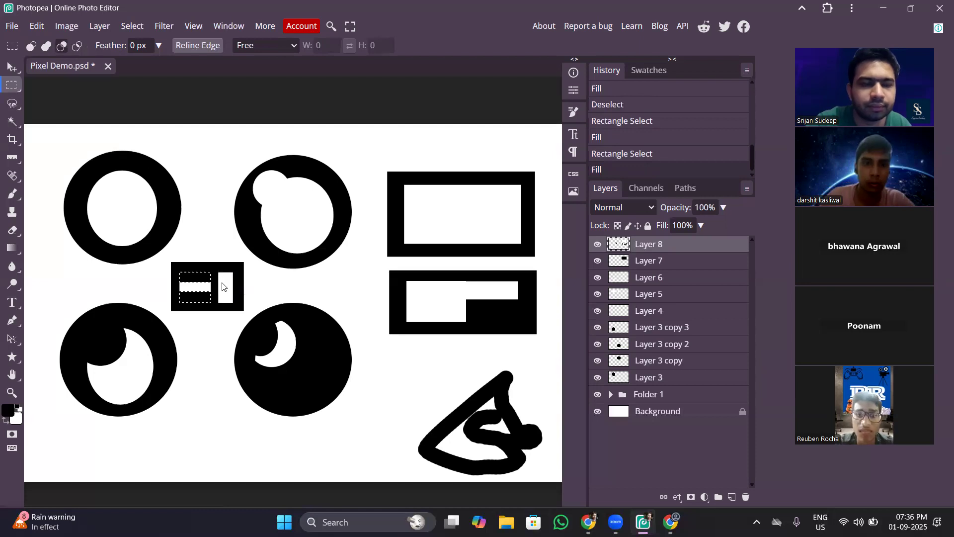
key(ctrl+z)
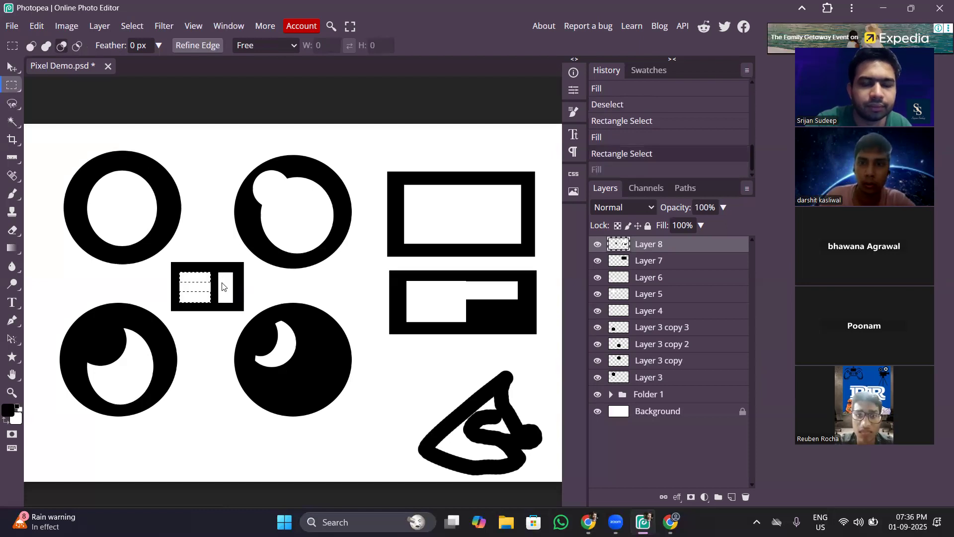
key(ctrl+shift+z)
key(ctrl+BackSpace)
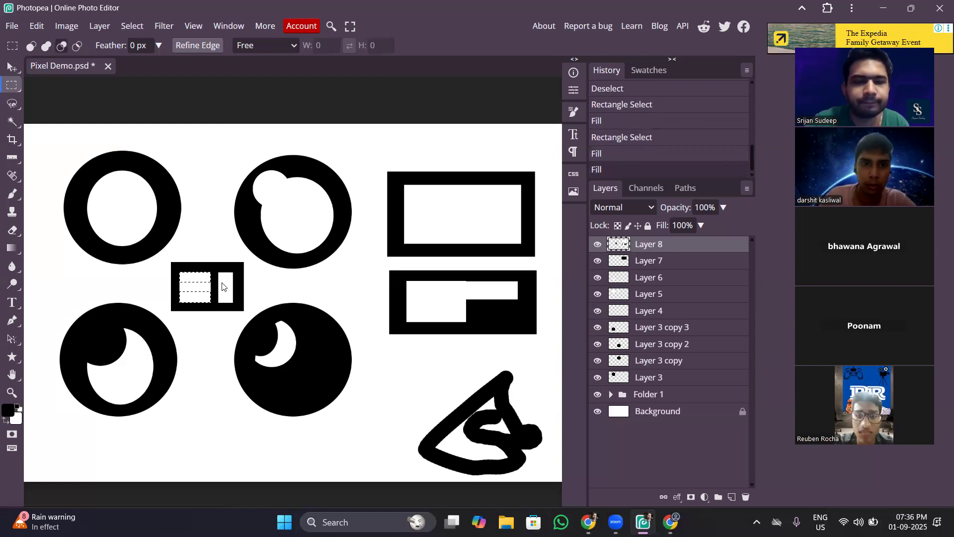
Fill the two selected strips in the small rectangle with black and clear the selection.
key(alt+BackSpace)
key(ctrl+d)
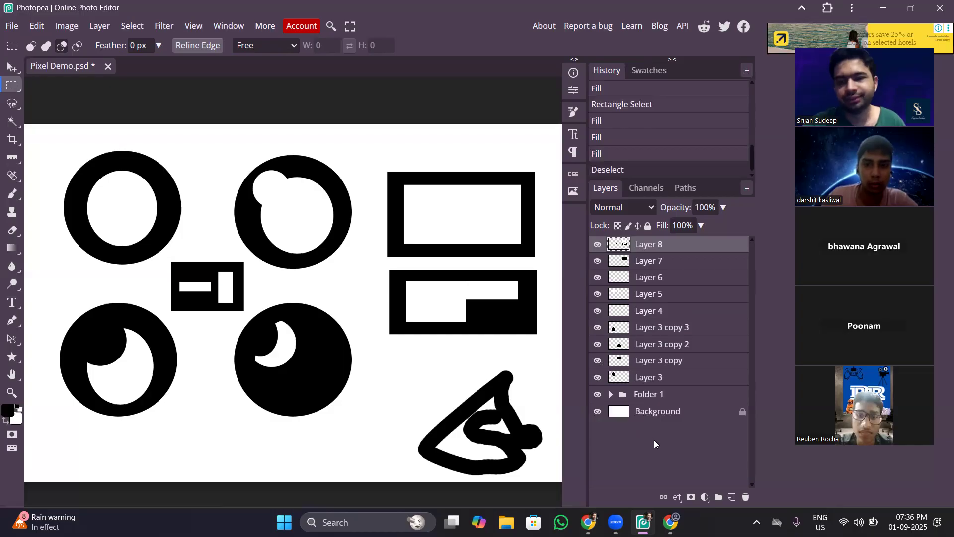
Switch from the Hand tool to Ellipse Select and set its selection mode to Subtract.
key(h)
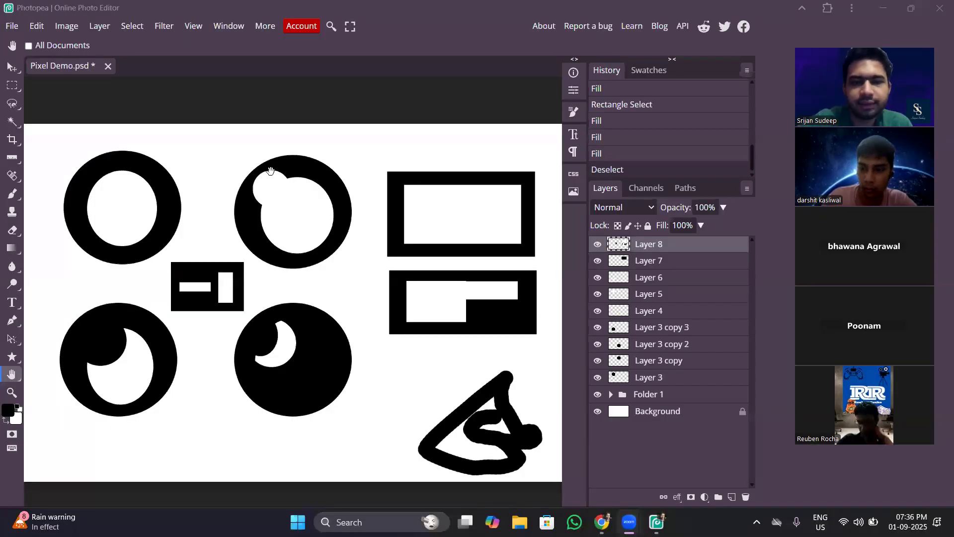
click(14, 92)
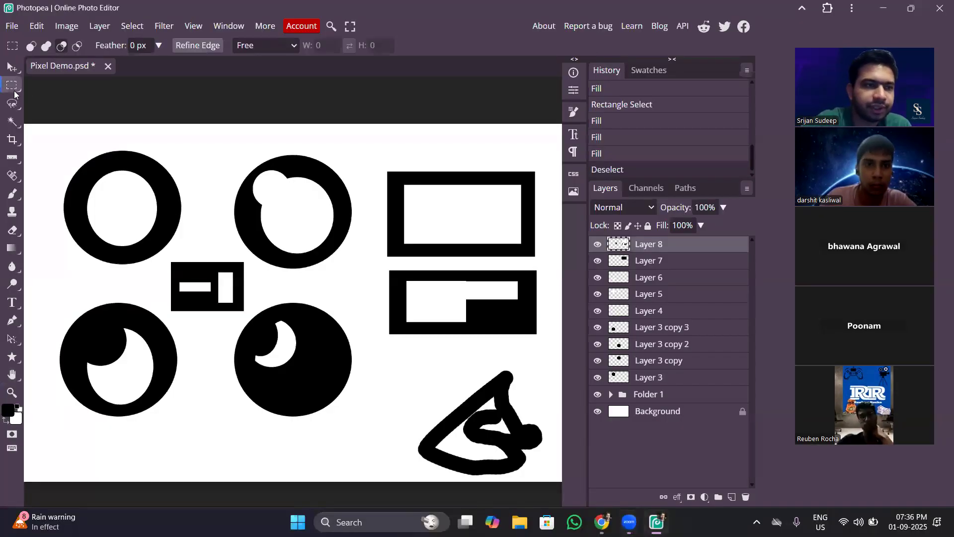
click(14, 90)
click(46, 101)
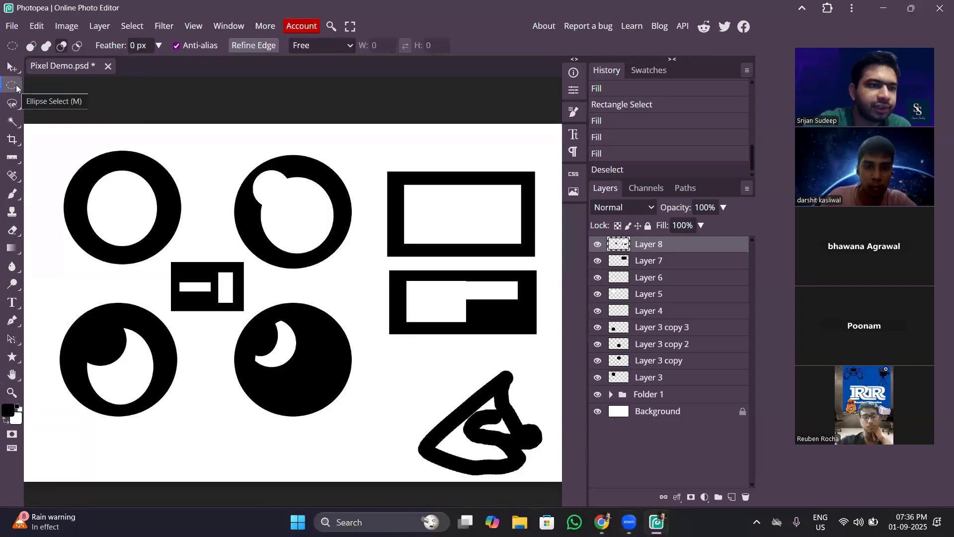
click(16, 88)
click(16, 88)
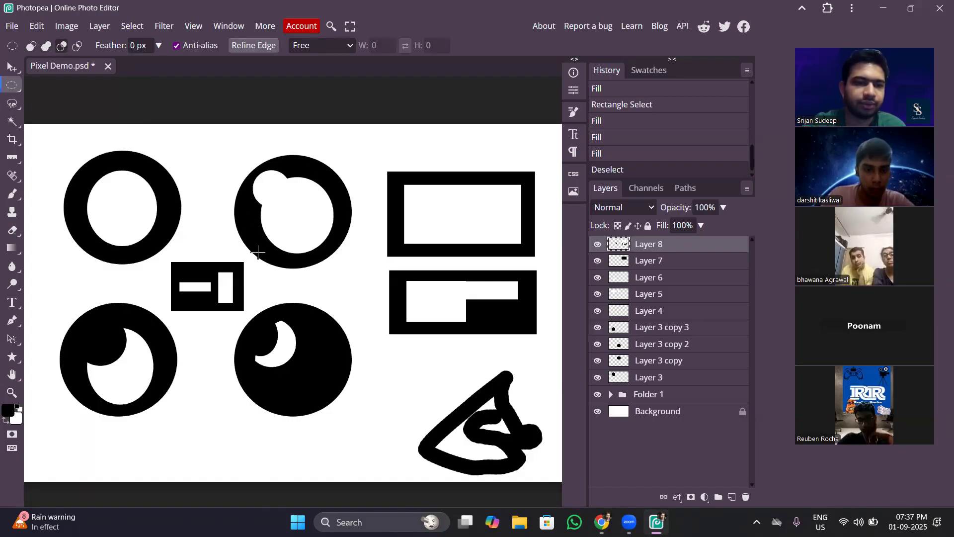
click(62, 46)
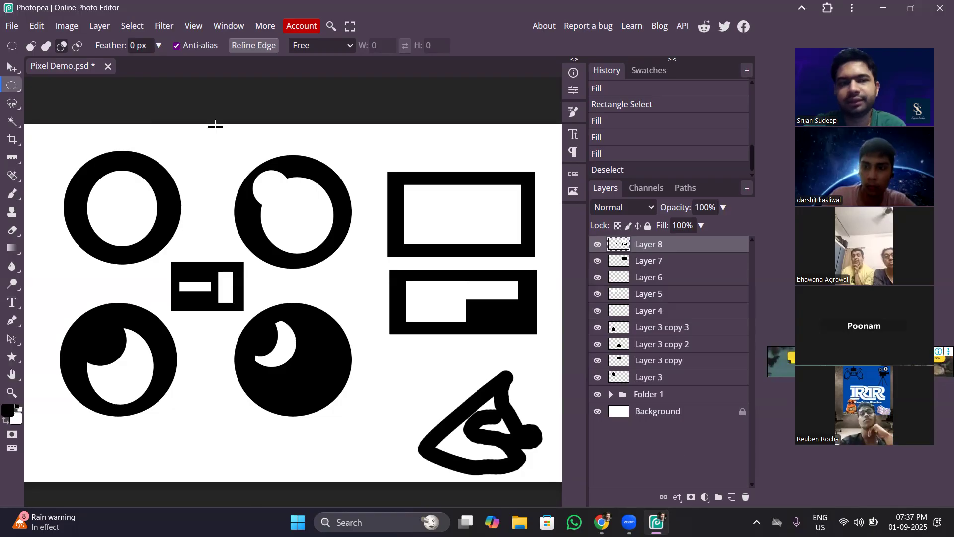
Save the project as a PSD file named Pixel Demo in the Downloads folder.
click(10, 26)
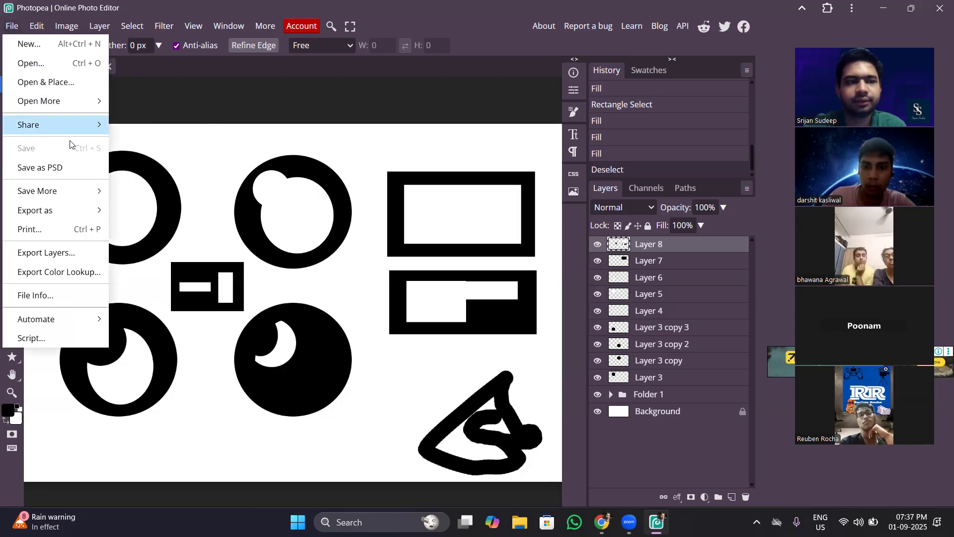
click(79, 169)
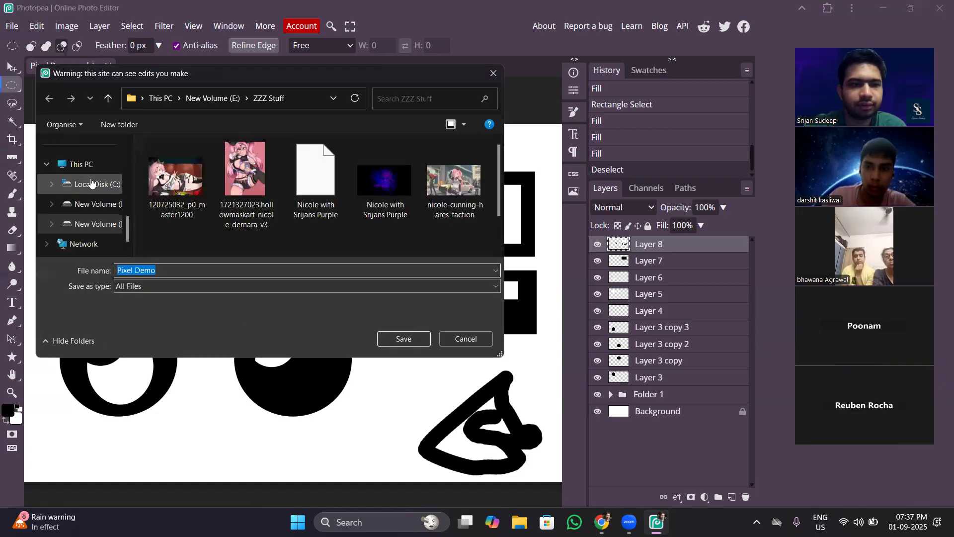
click(91, 184)
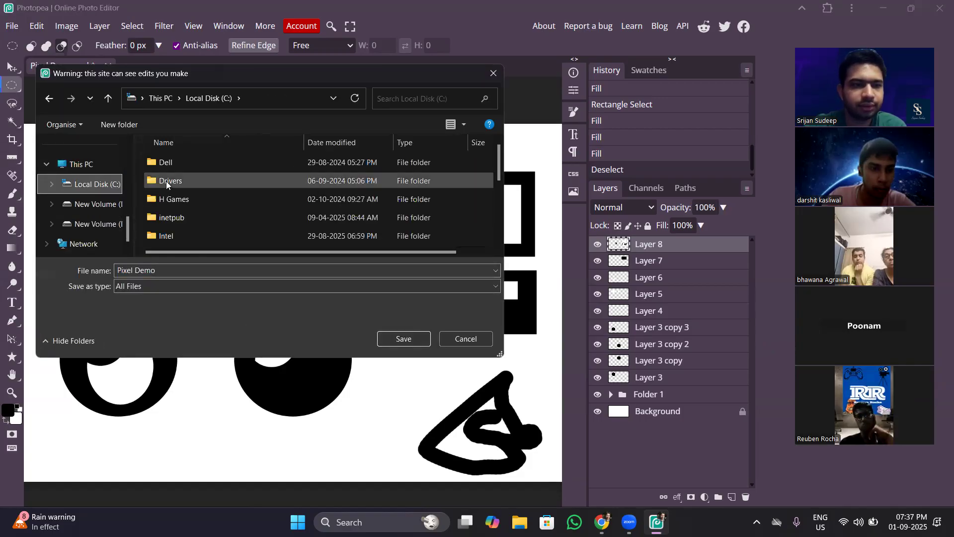
click(116, 227)
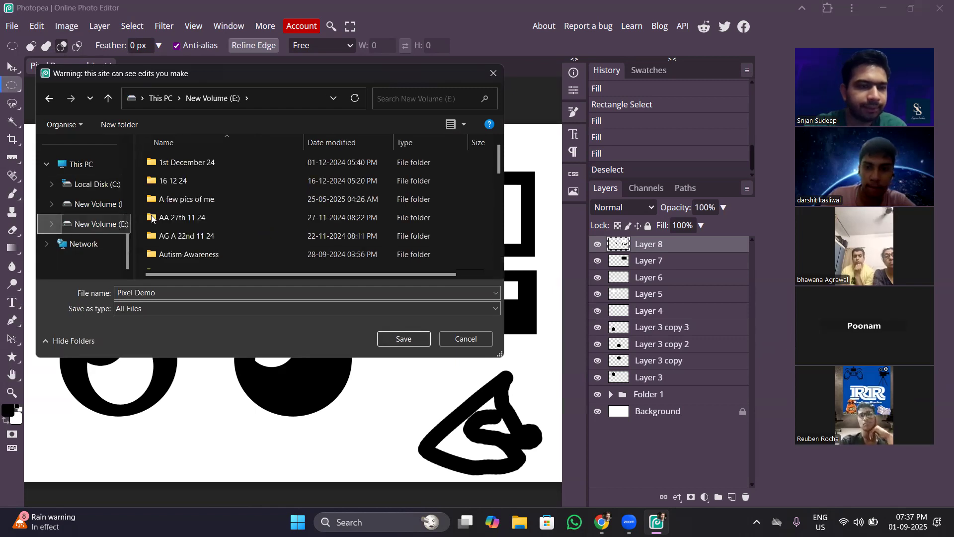
double_click(176, 181)
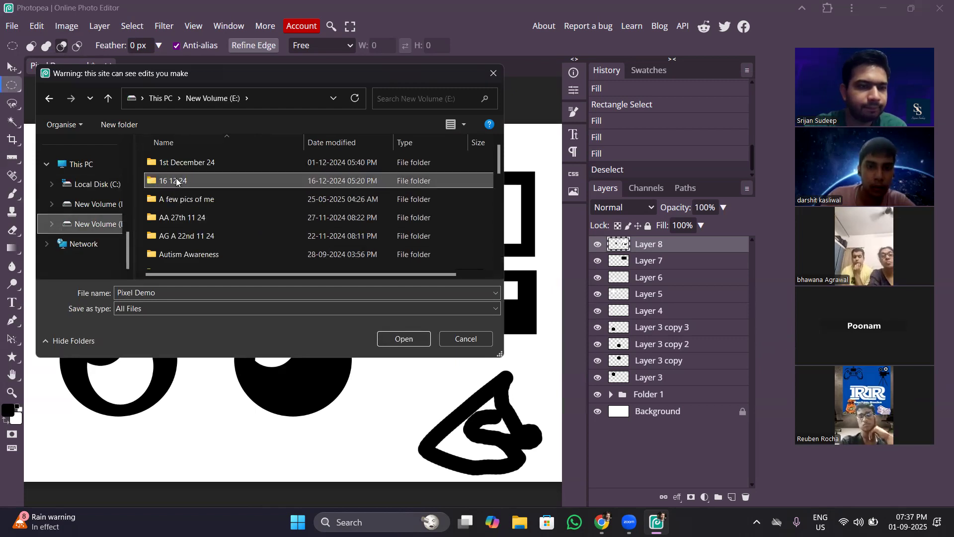
click(102, 225)
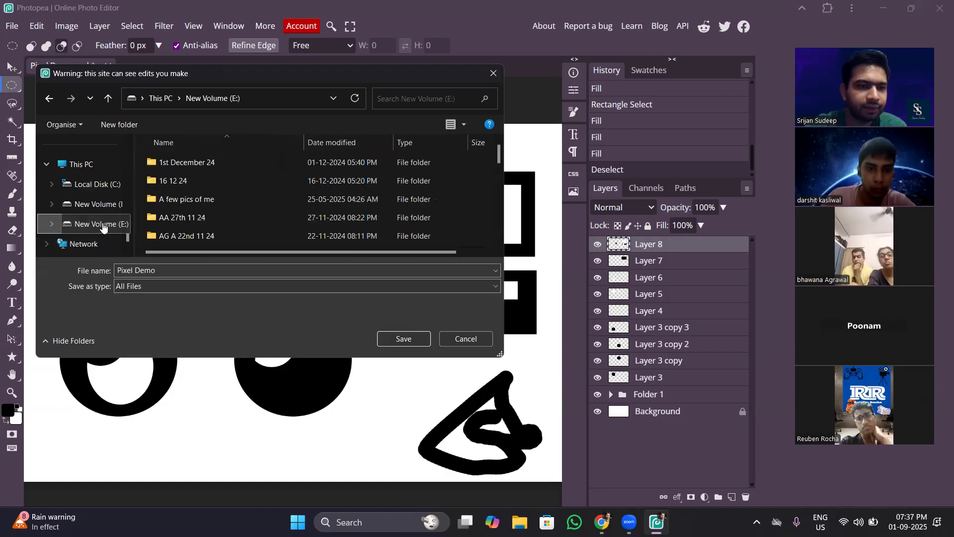
scroll(127, 167, up, 8)
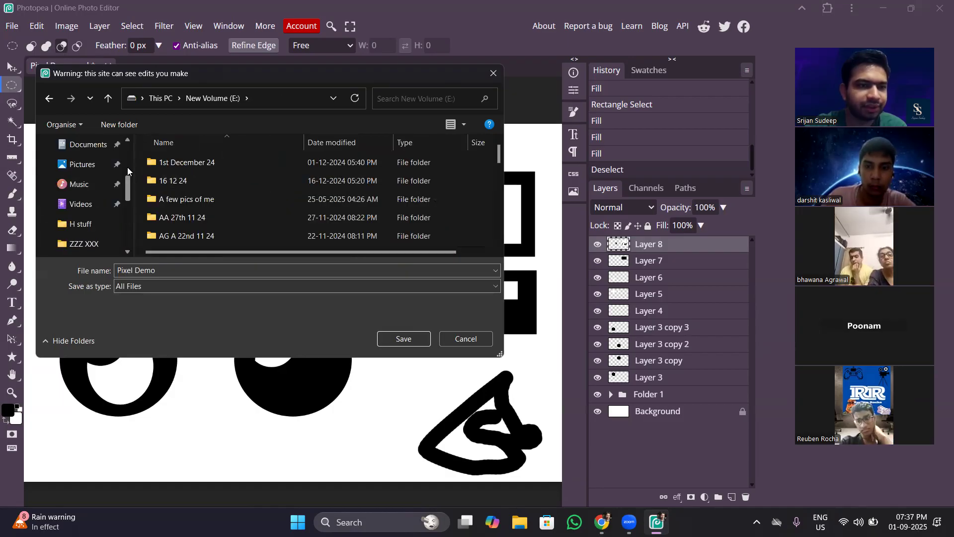
click(88, 204)
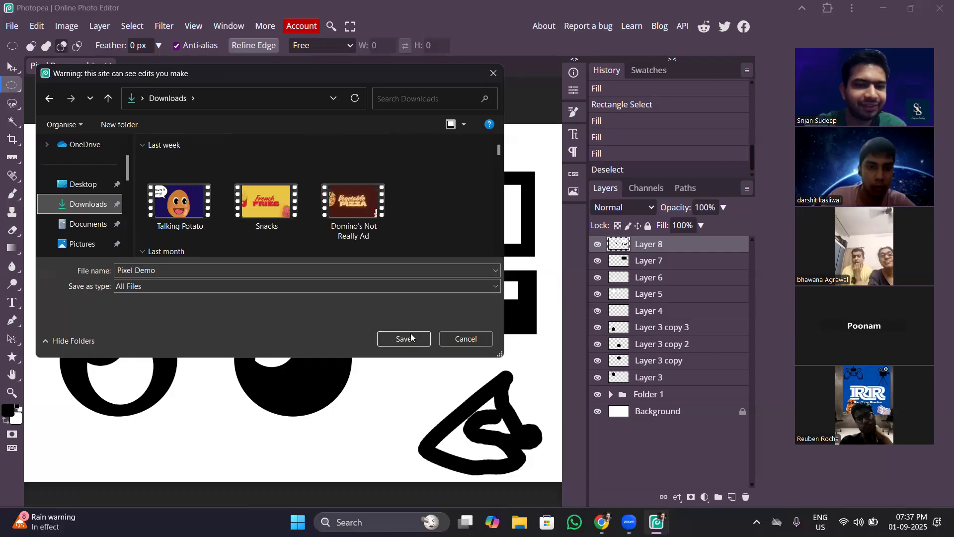
click(405, 339)
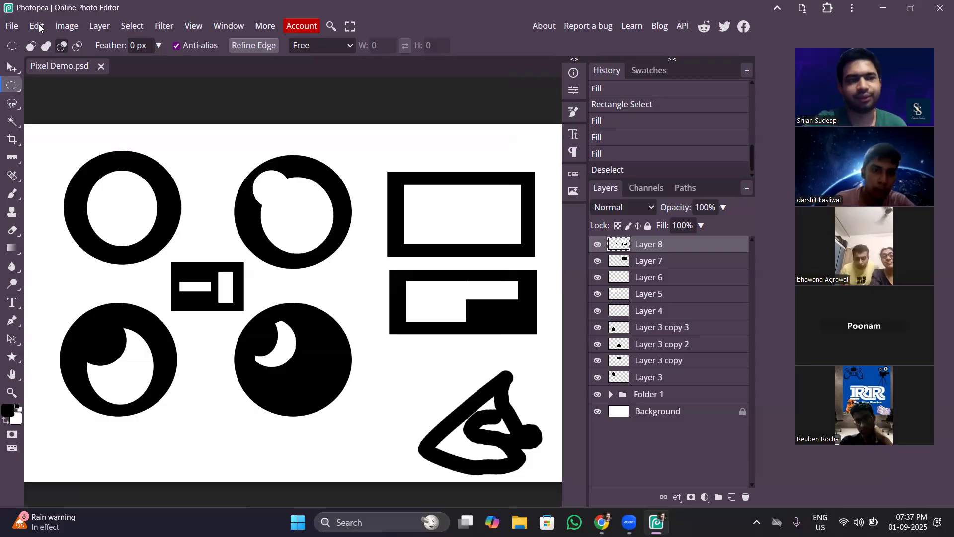
Save the project again to its existing PSD file.
click(12, 26)
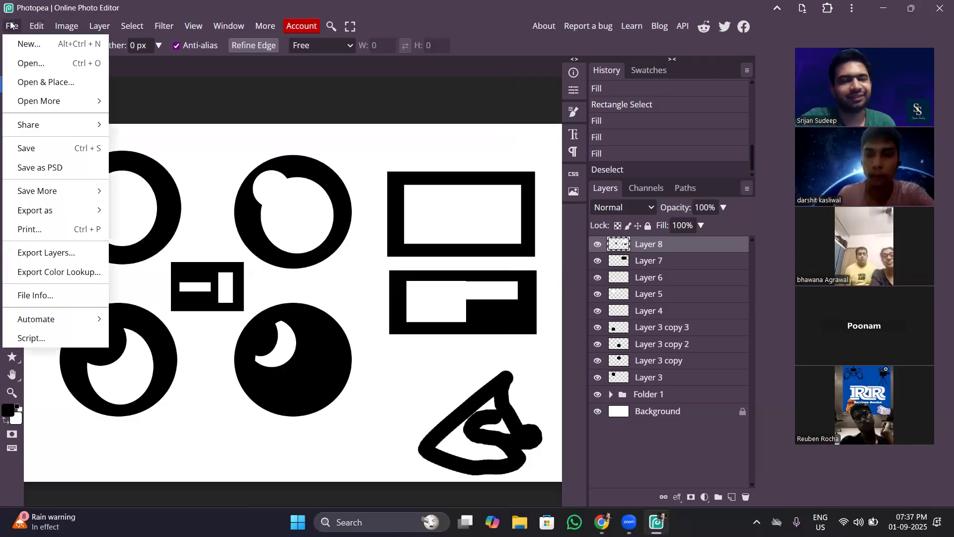
click(75, 153)
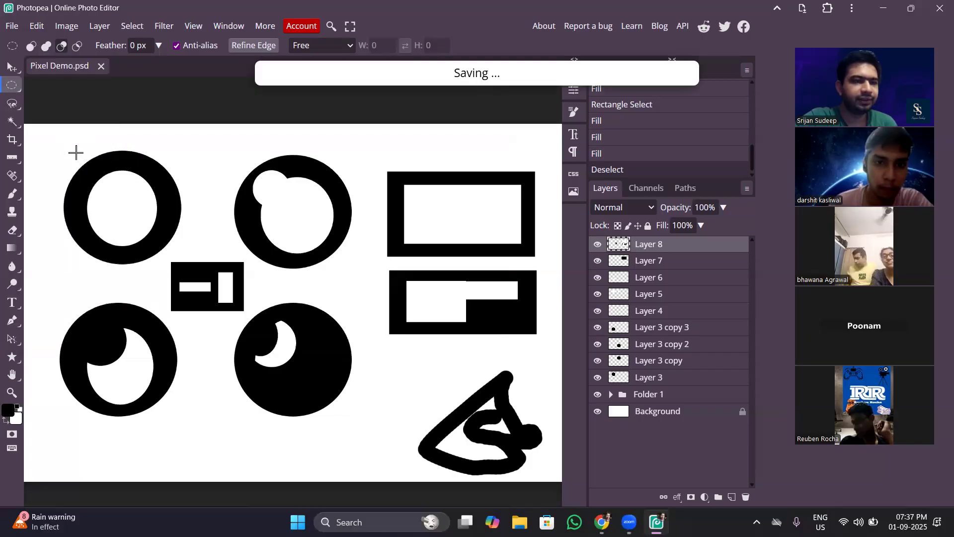
click(9, 29)
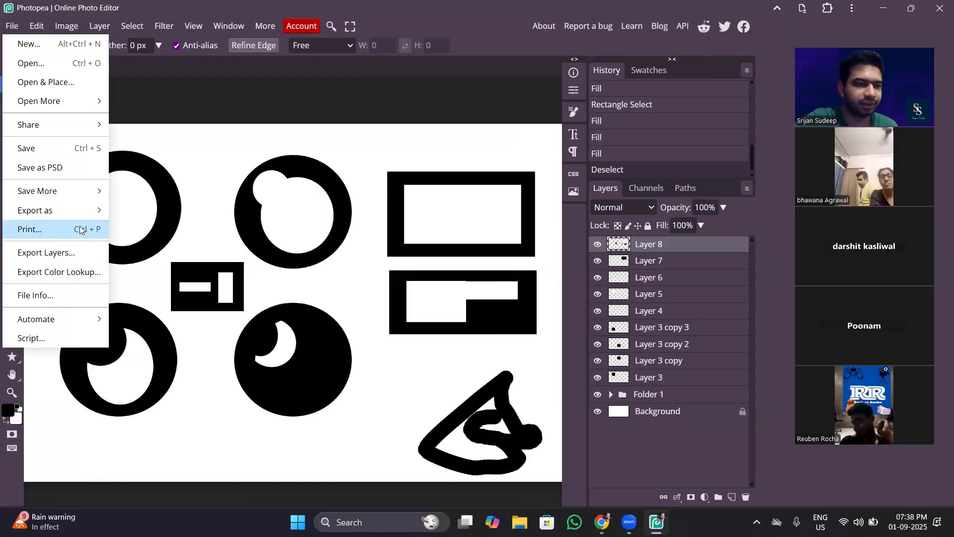
click(85, 158)
Export the artwork as a JPG named Pixel Demo at 1920 × 1080 px and 70% quality.
click(12, 26)
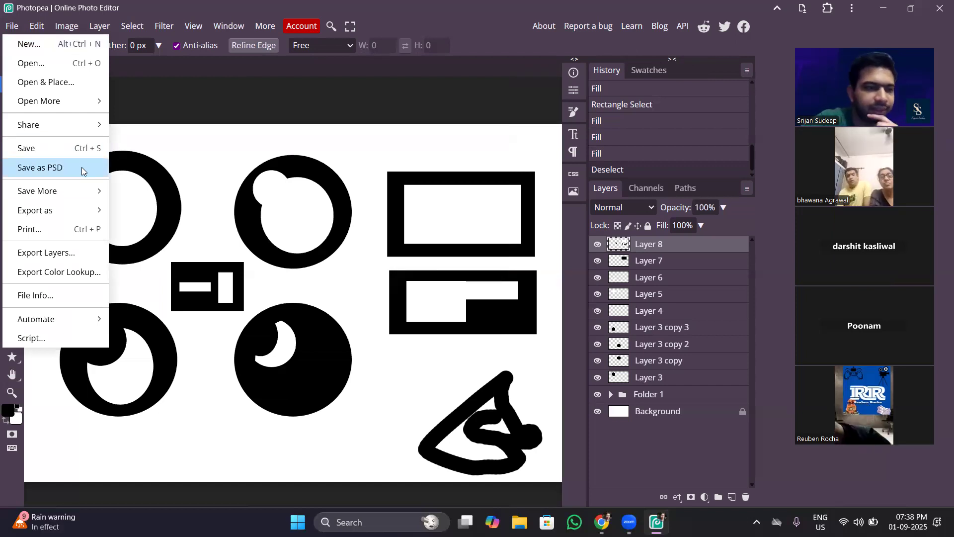
mouse_move(86, 214)
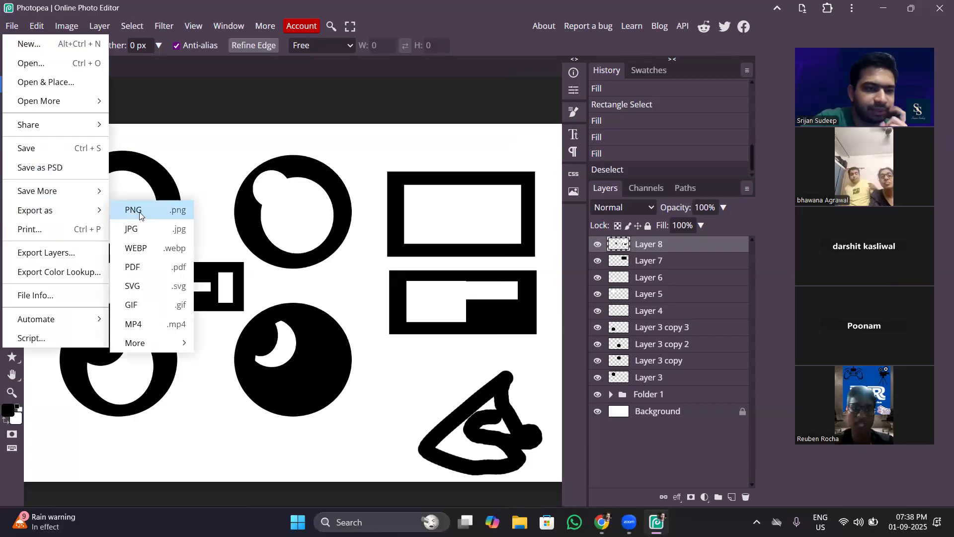
click(145, 228)
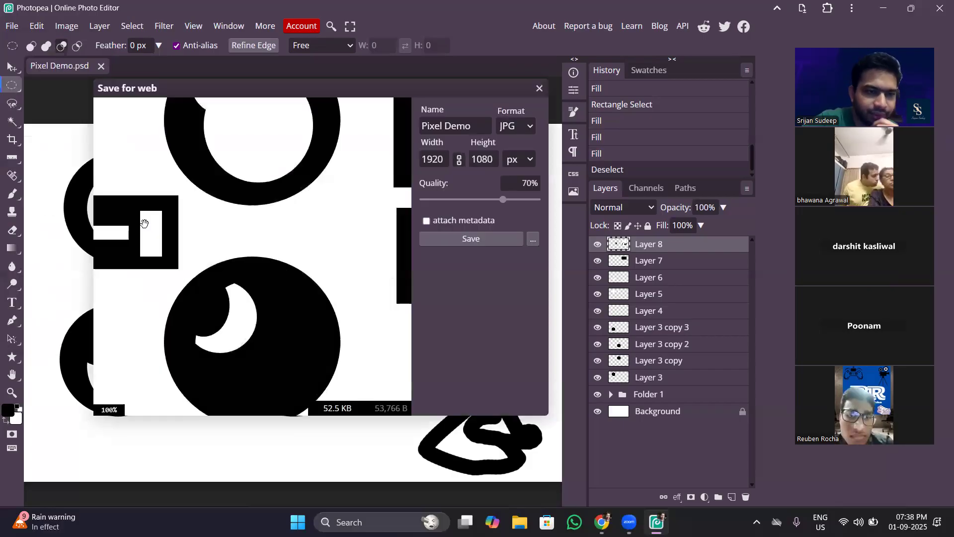
drag(376, 160, 384, 64)
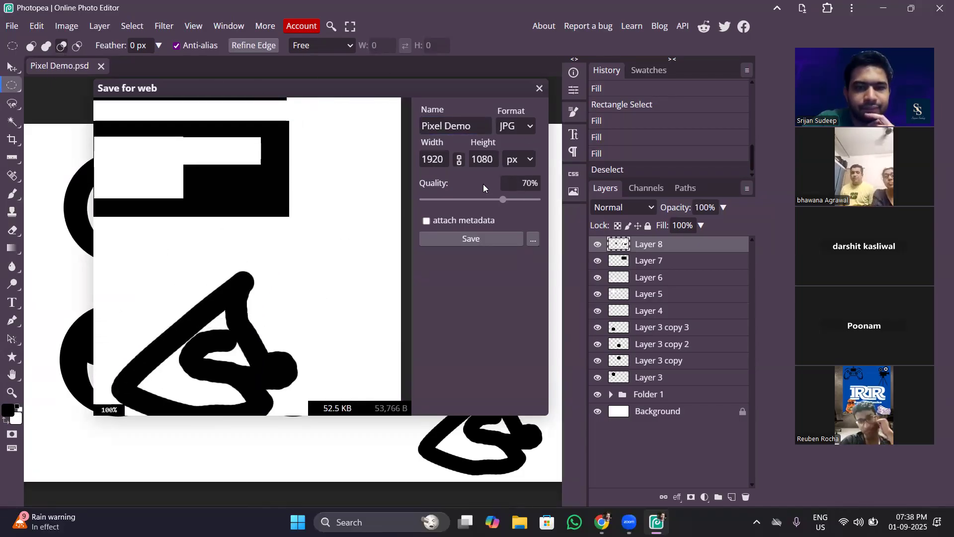
click(494, 237)
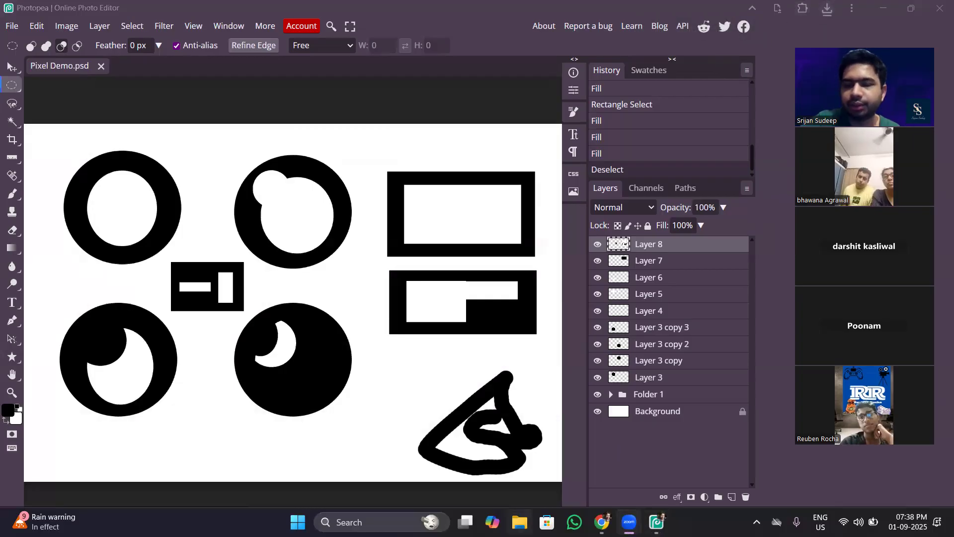
Switch to File Explorer, view the exported Pixel Demo JPG from the Downloads folder, and return to Photopea.
click(520, 522)
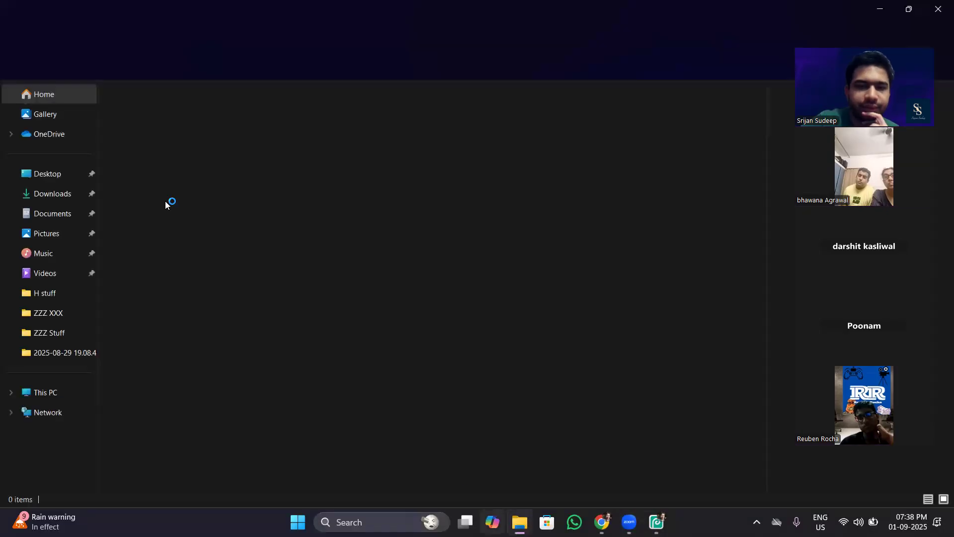
click(53, 194)
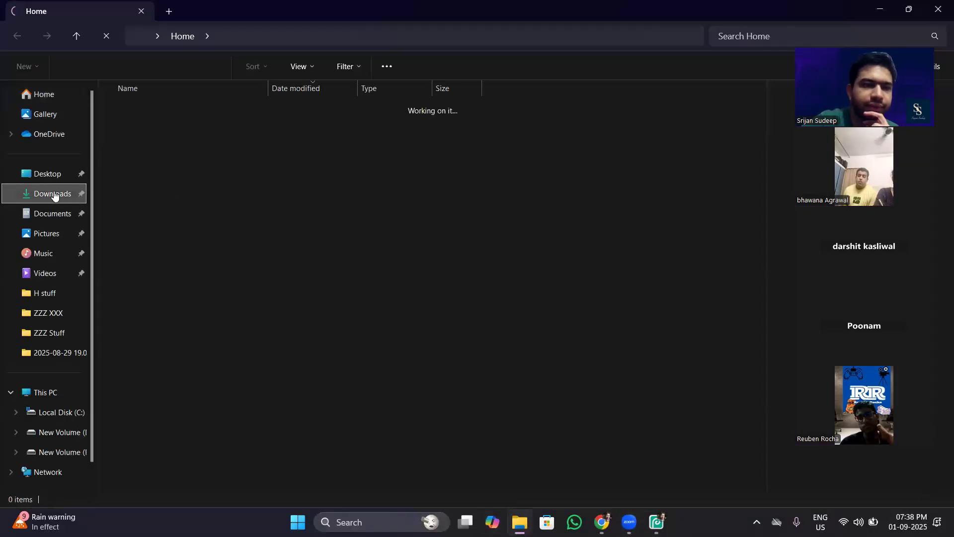
click(177, 123)
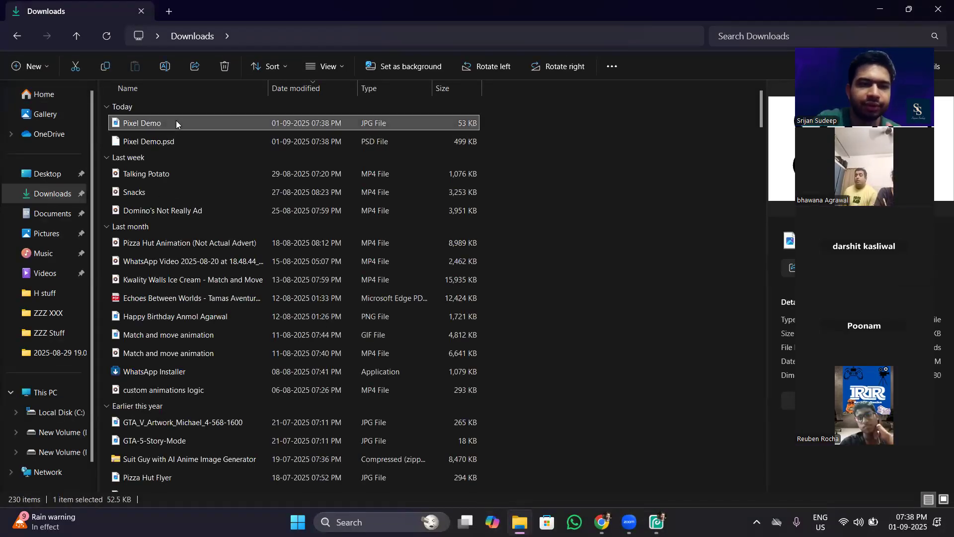
double_click(245, 126)
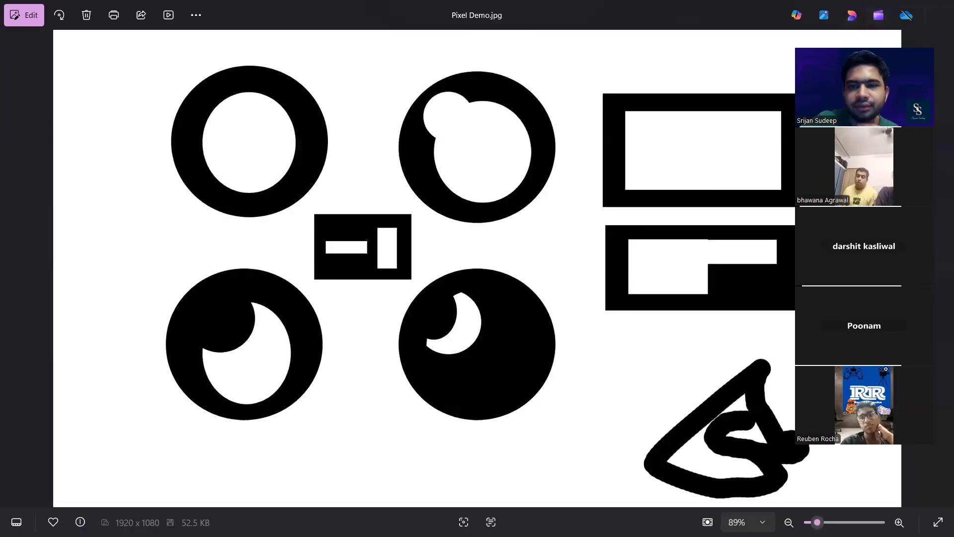
key(alt+F4)
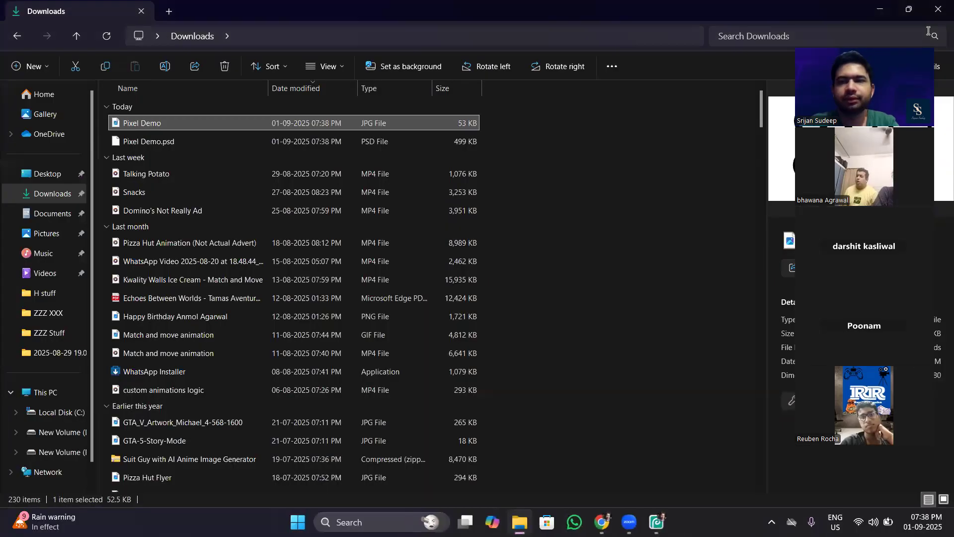
mouse_move(656, 522)
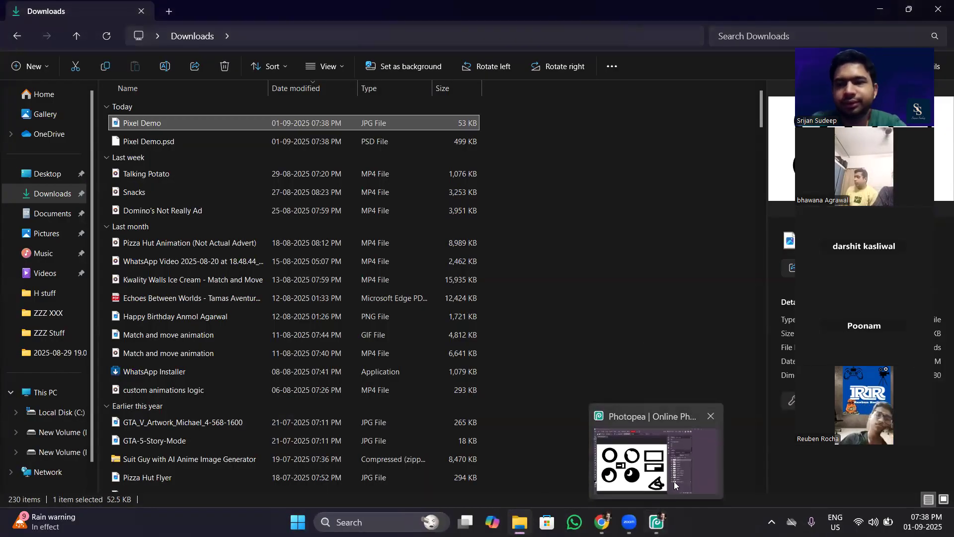
click(692, 456)
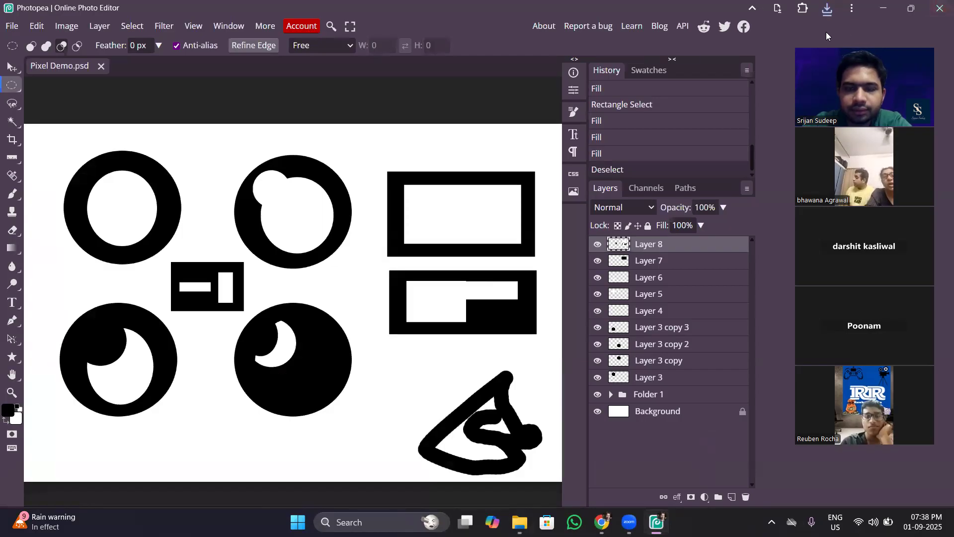
mouse_move(629, 521)
click(636, 460)
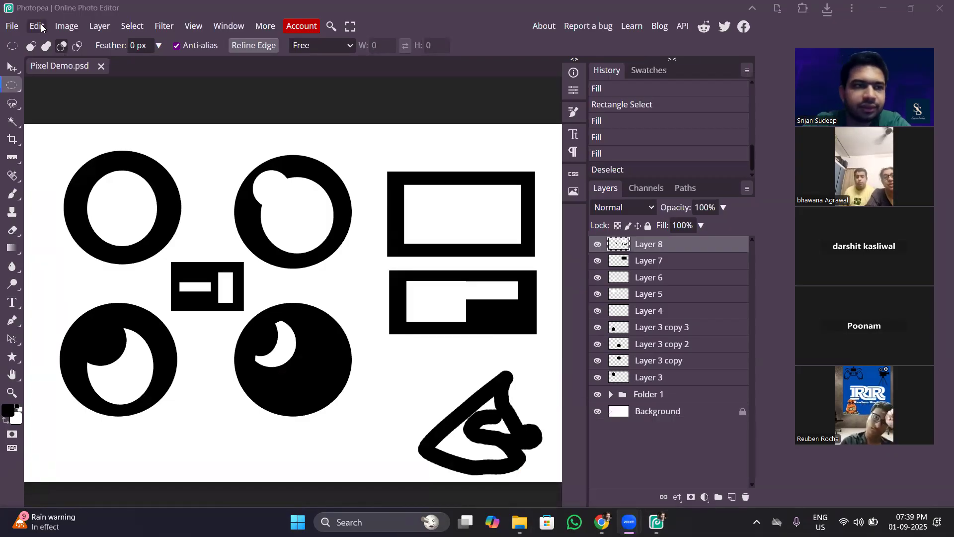
Examine the additional save options and the available export file formats.
click(14, 26)
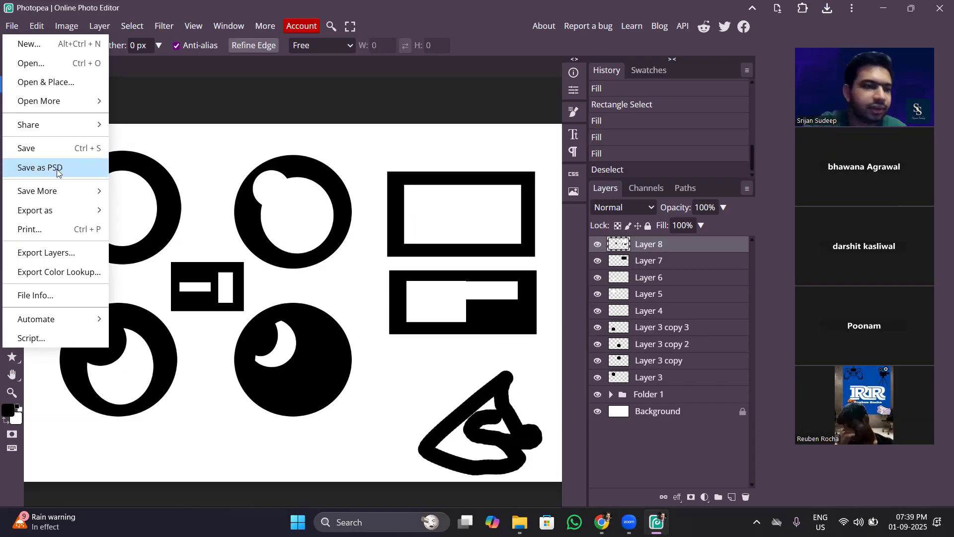
mouse_move(74, 191)
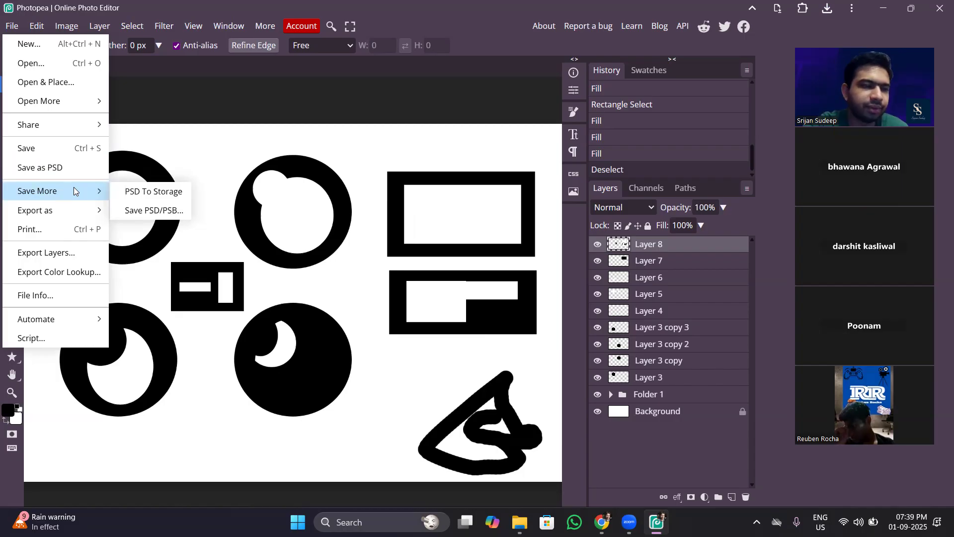
mouse_move(87, 206)
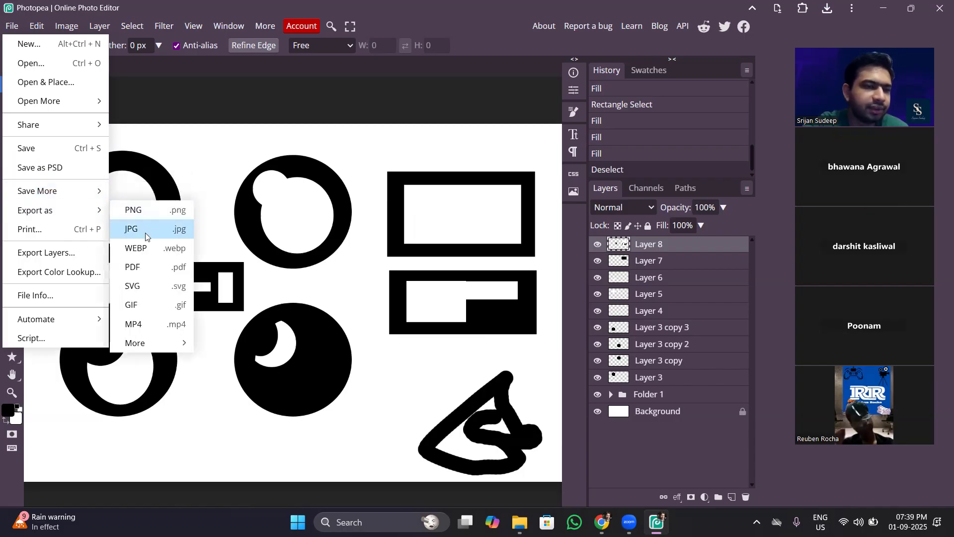
mouse_move(166, 353)
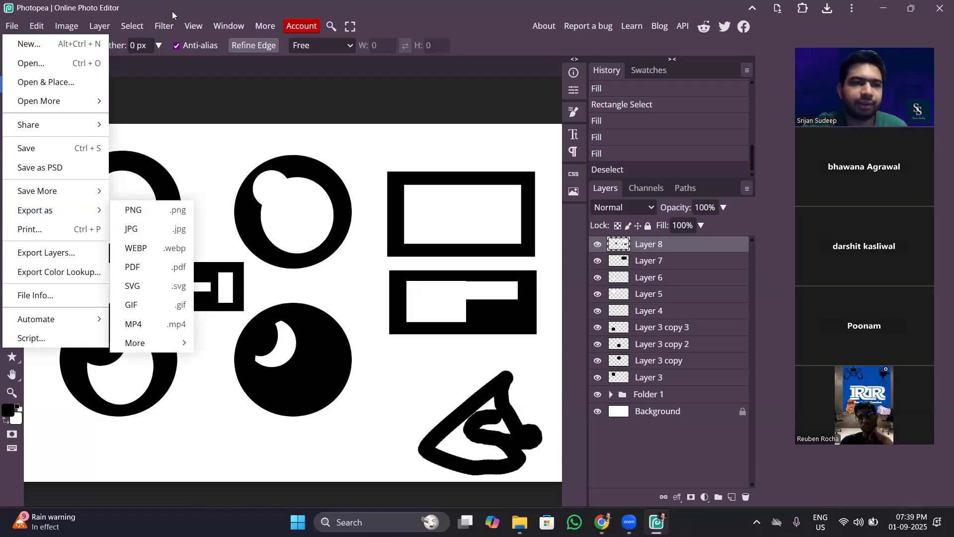
Hide the Background layer and export the artwork as a PNG named Pixel Demo at 1920 × 1080 px and 100% quality.
click(16, 28)
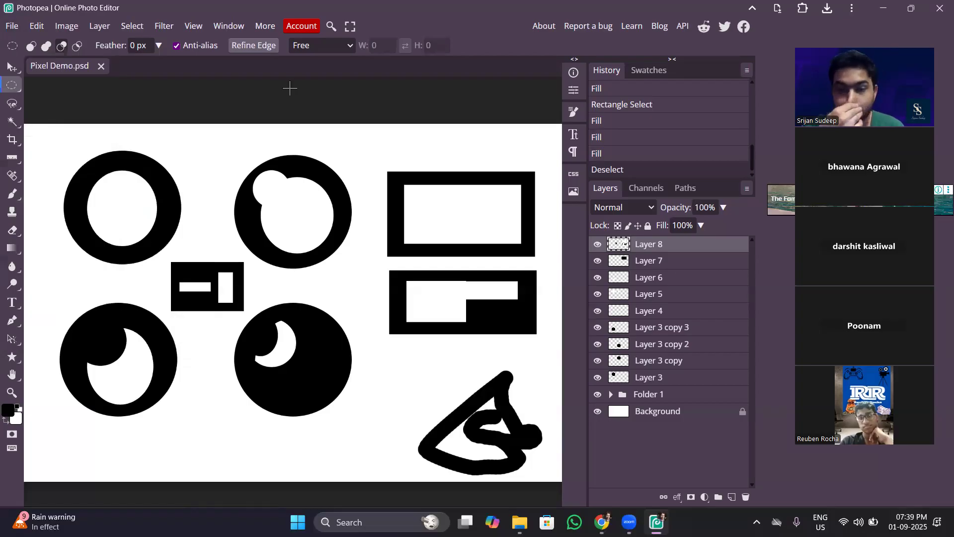
click(597, 411)
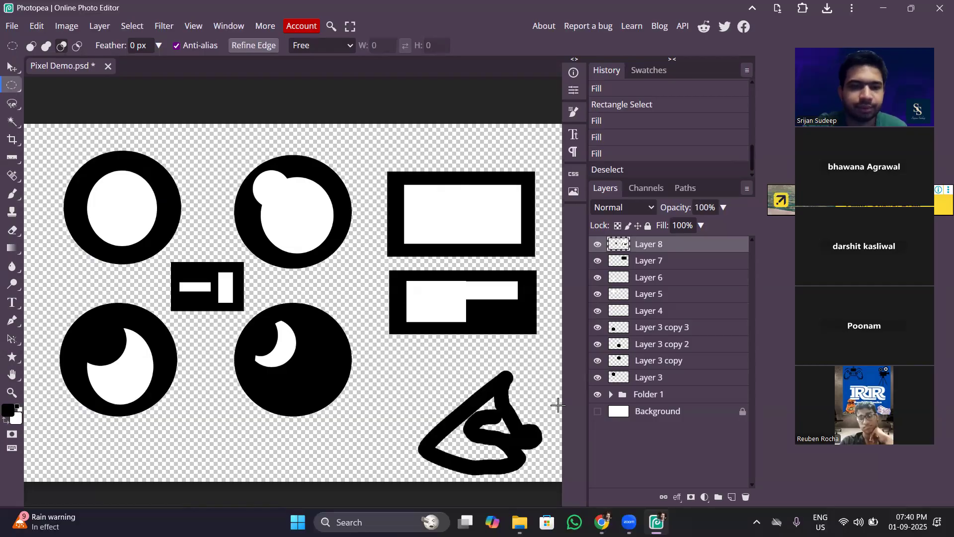
click(12, 26)
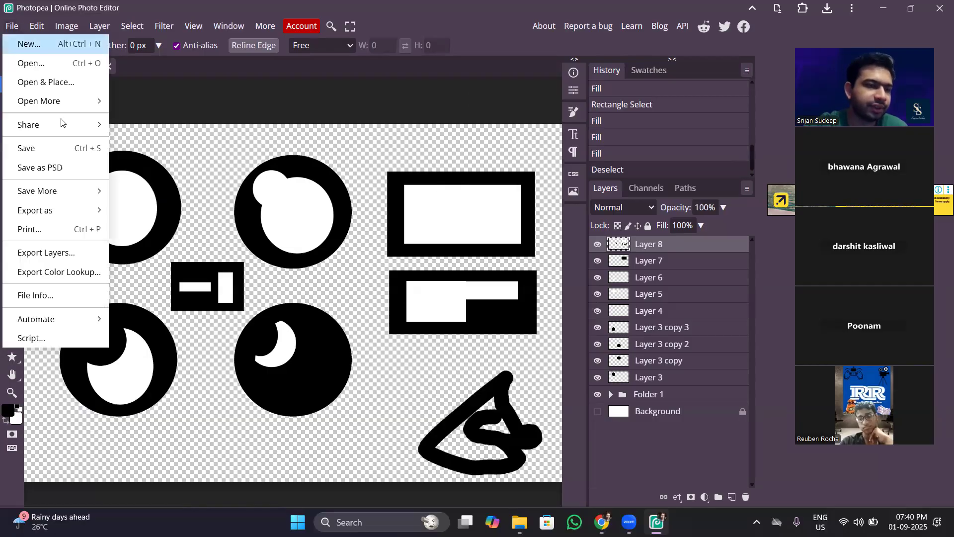
click(131, 207)
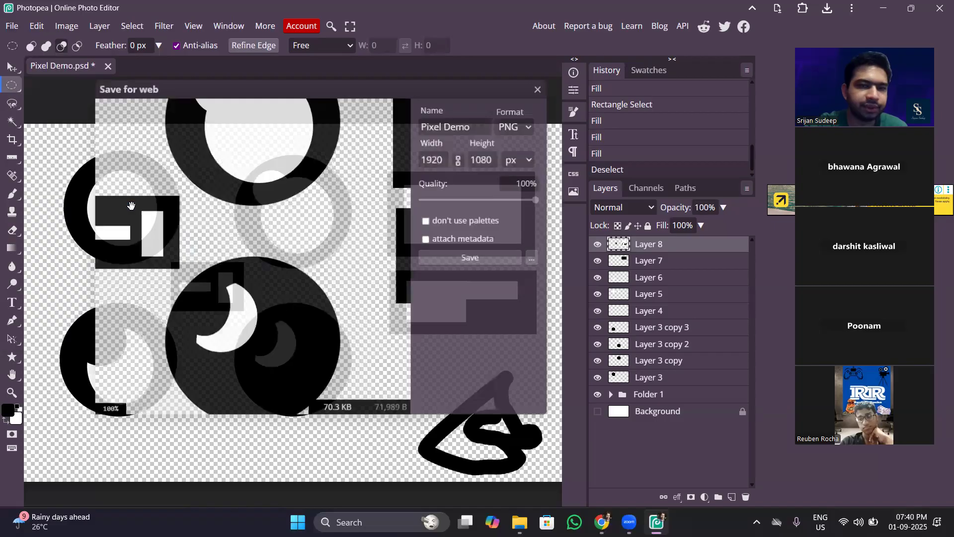
click(471, 257)
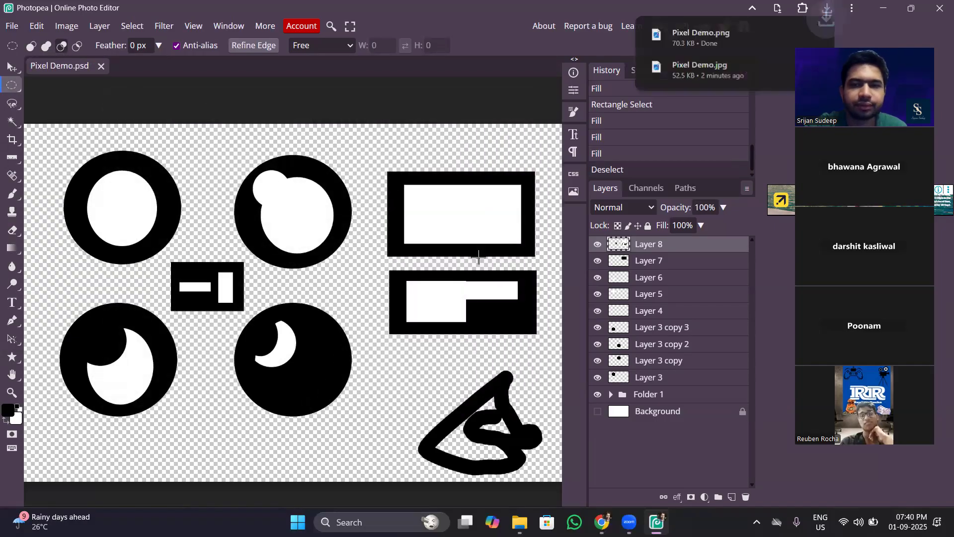
View the downloaded Pixel Demo JPG in the image viewer, return to Photopea, and close the viewer.
click(765, 72)
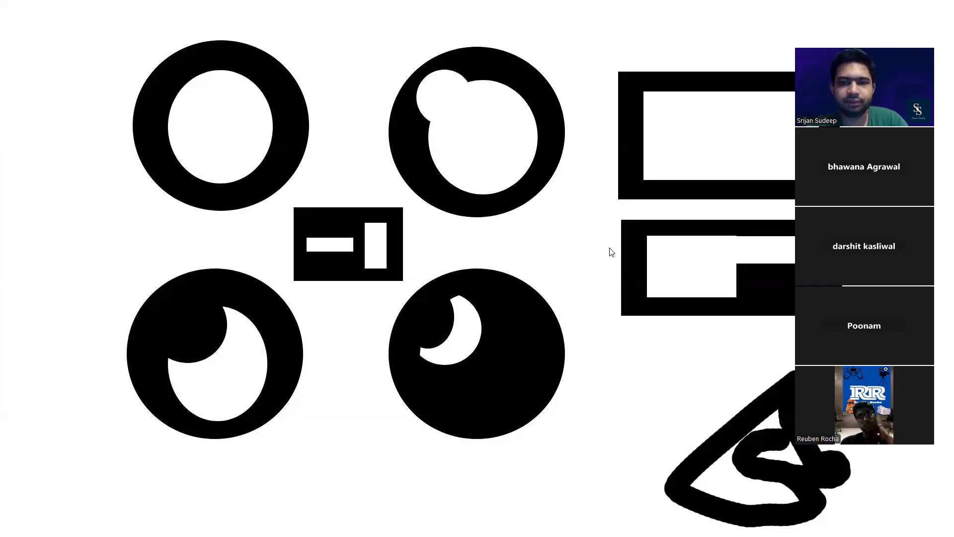
key(alt+Tab)
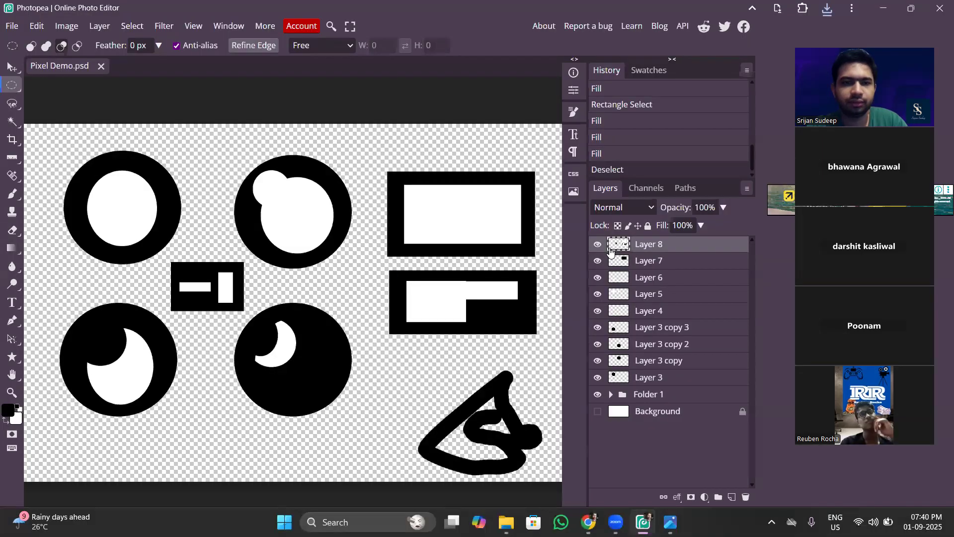
mouse_move(670, 521)
click(726, 411)
mouse_move(629, 522)
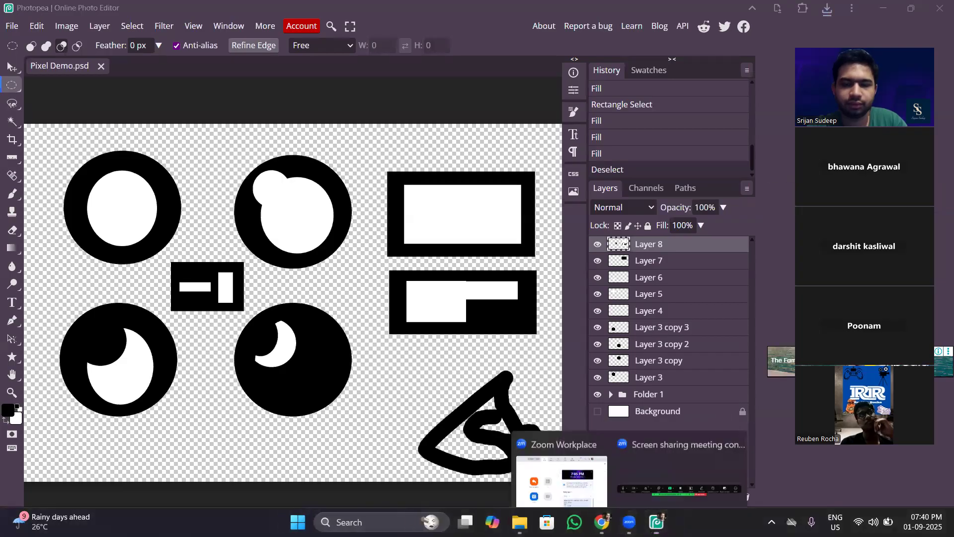
click(635, 456)
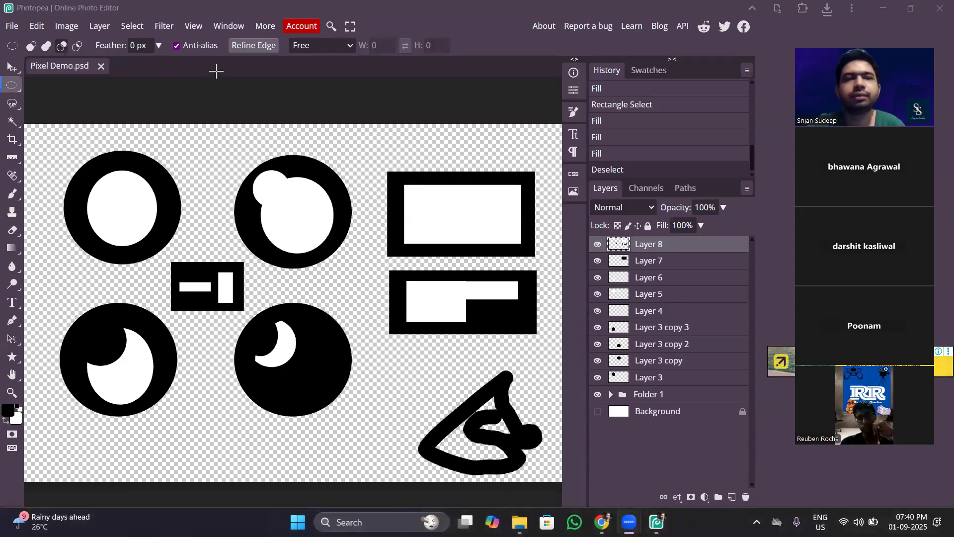
click(178, 8)
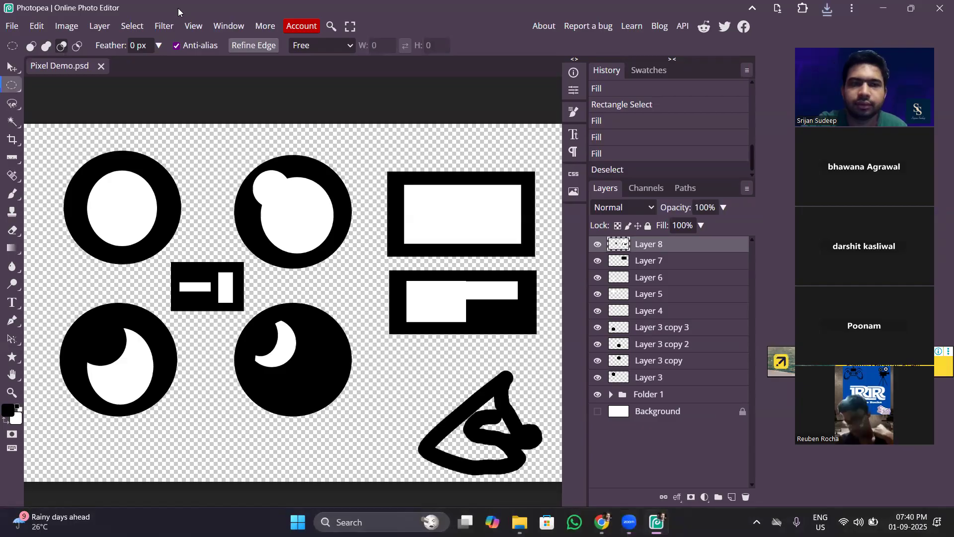
Switch to File Explorer, compare the Pixel Demo JPG and PNG previews in the Downloads folder, and return to Photopea.
mouse_move(520, 522)
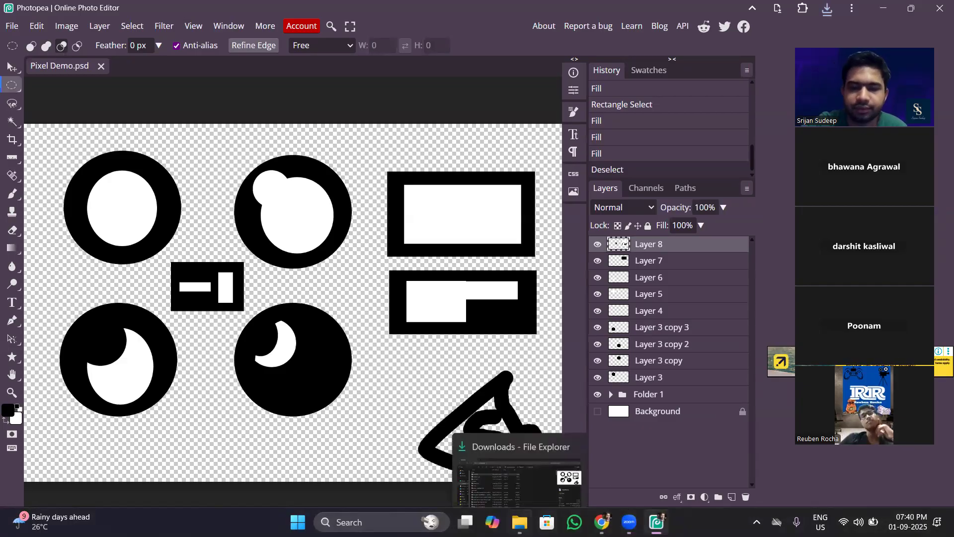
click(527, 482)
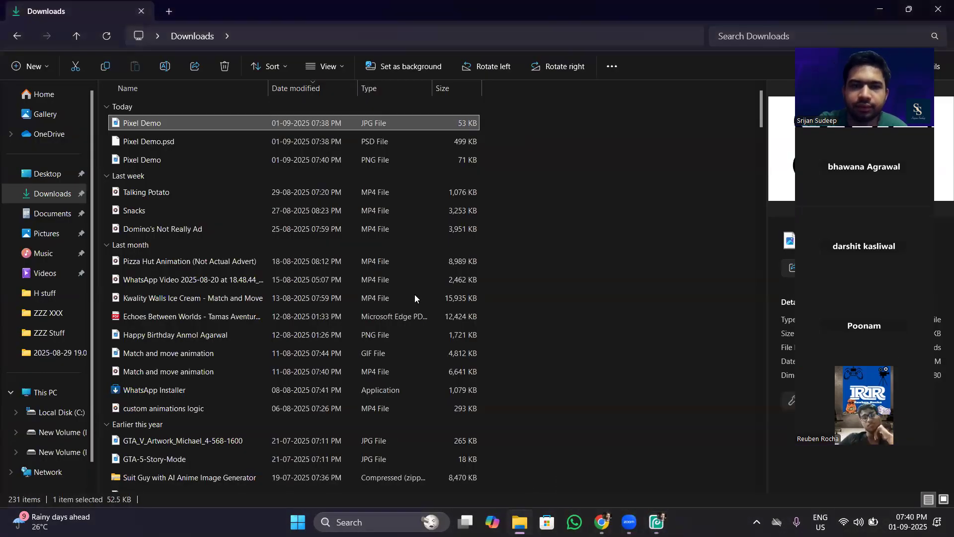
click(355, 165)
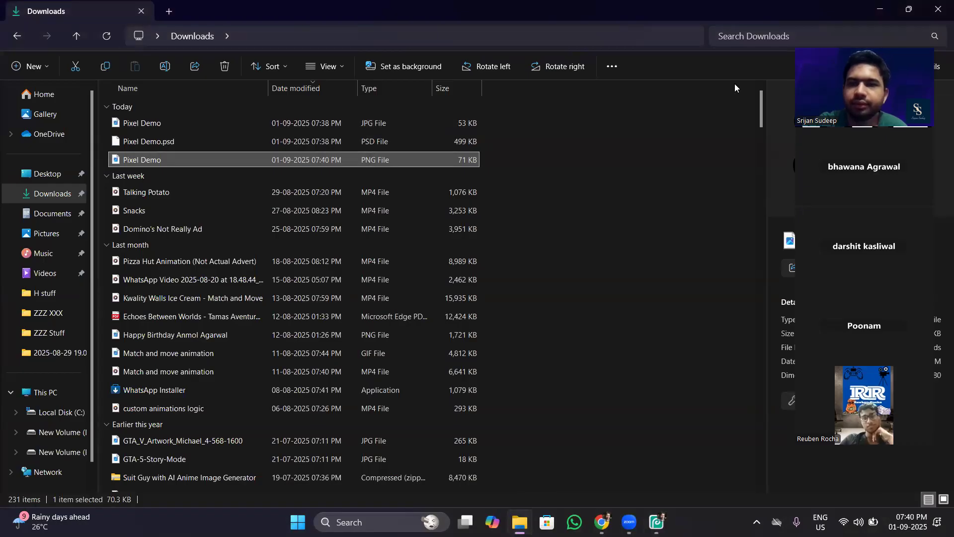
drag(844, 77, 598, 117)
click(443, 116)
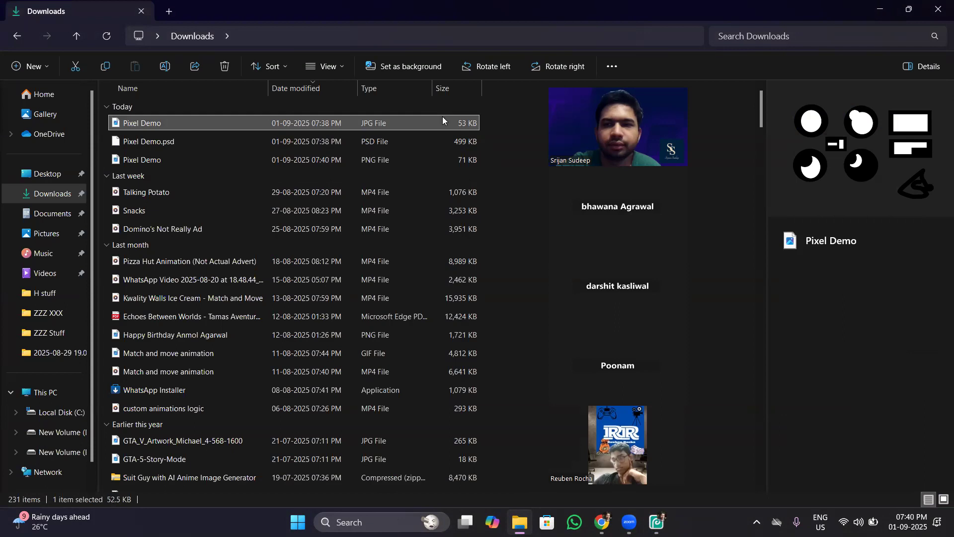
click(460, 160)
click(527, 150)
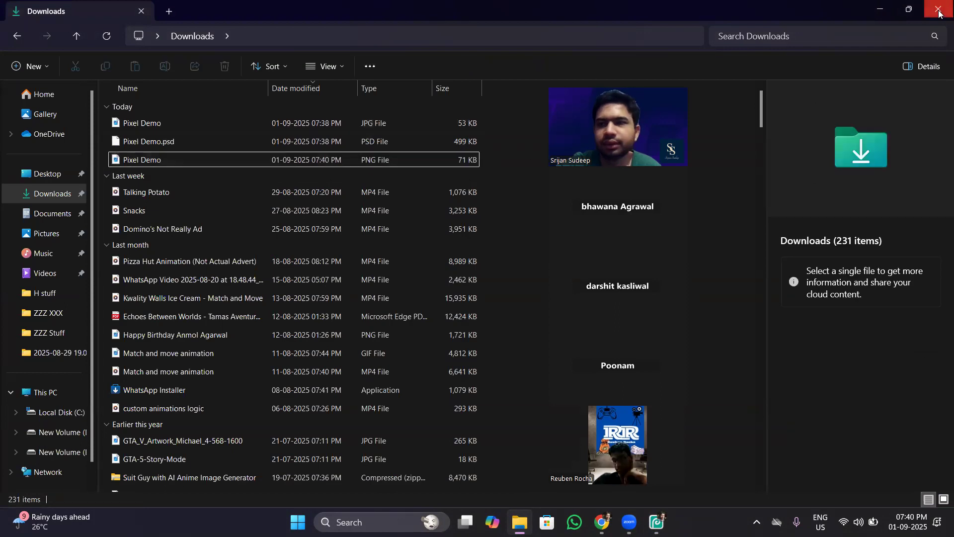
click(879, 9)
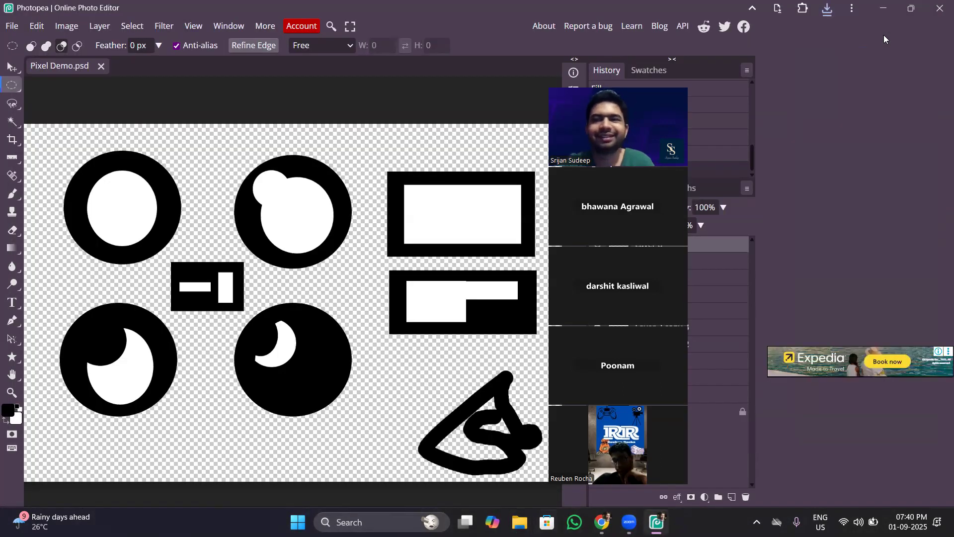
drag(647, 87, 805, 79)
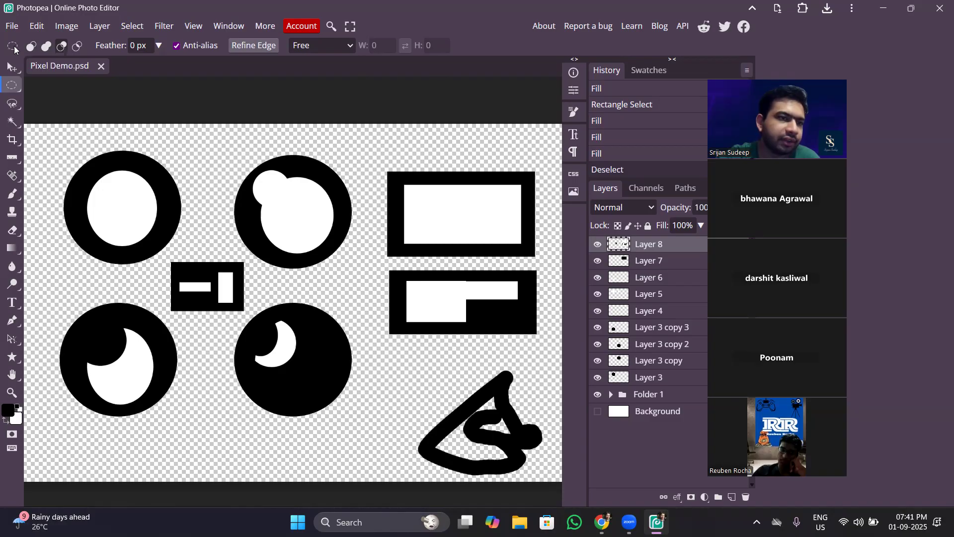
Review the Move, Rectangle Select, Ellipse Select, custom shape and Gradient tools with their options, ending on the Move tool.
click(12, 68)
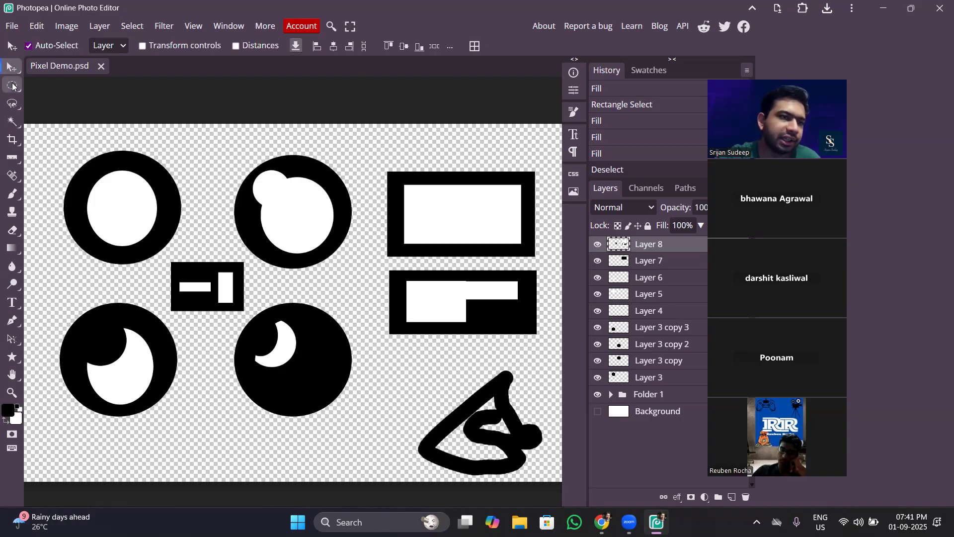
click(12, 87)
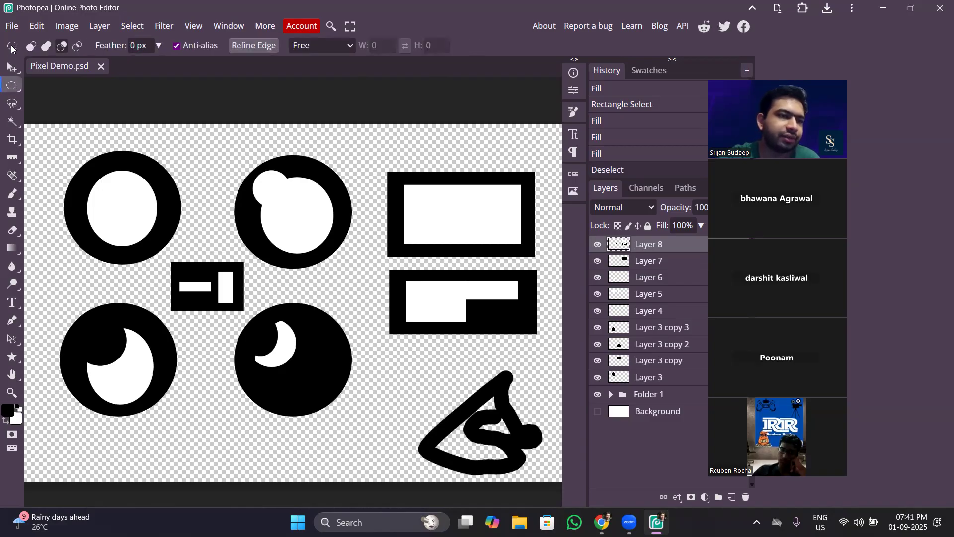
right_click(14, 91)
click(50, 86)
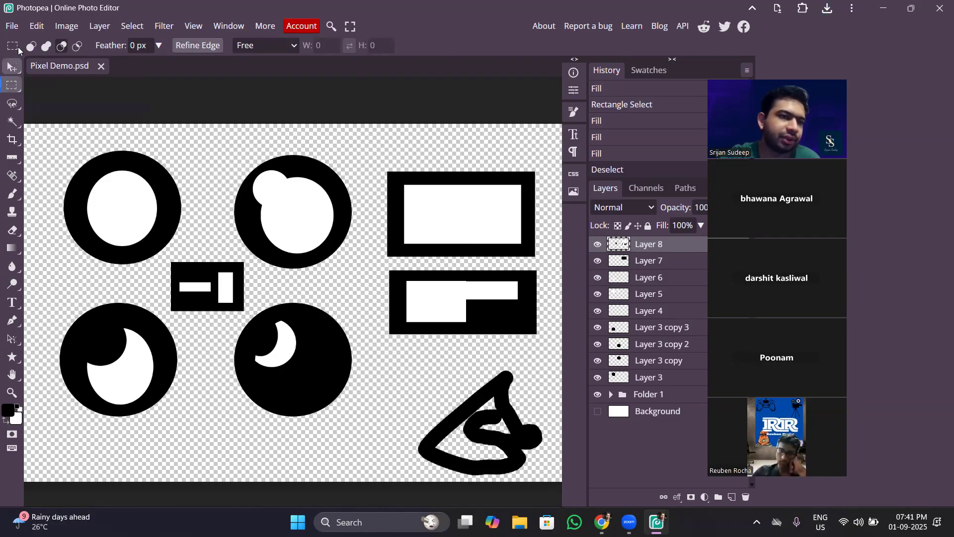
click(16, 72)
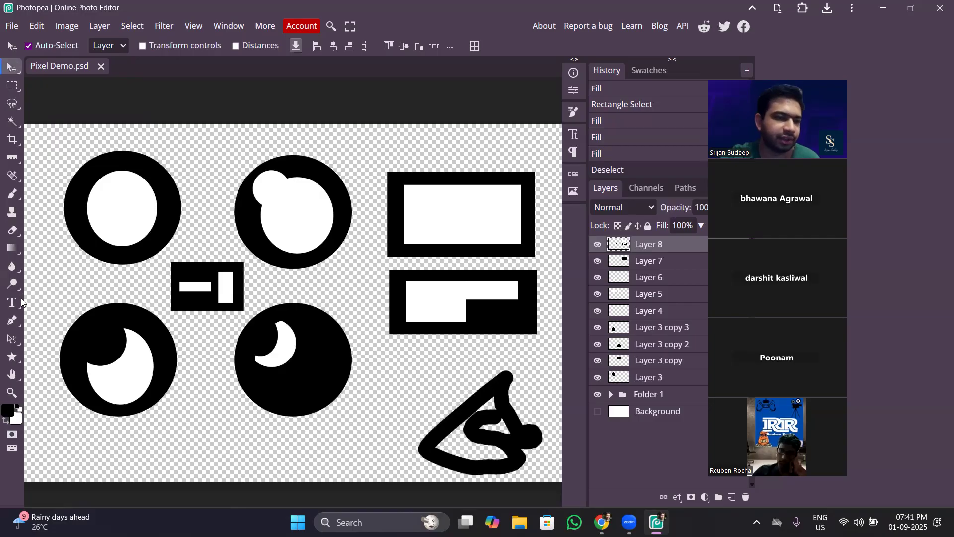
click(14, 357)
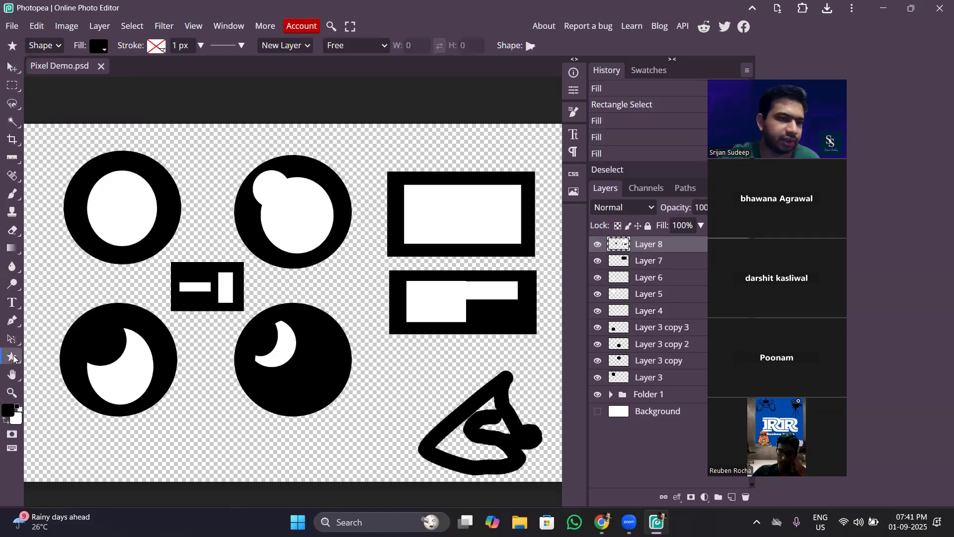
click(13, 67)
click(13, 87)
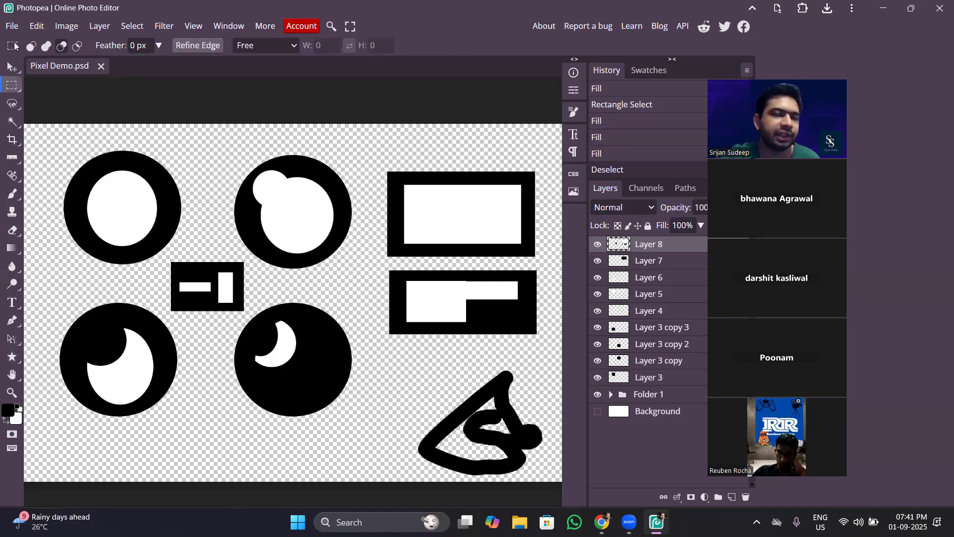
right_click(12, 85)
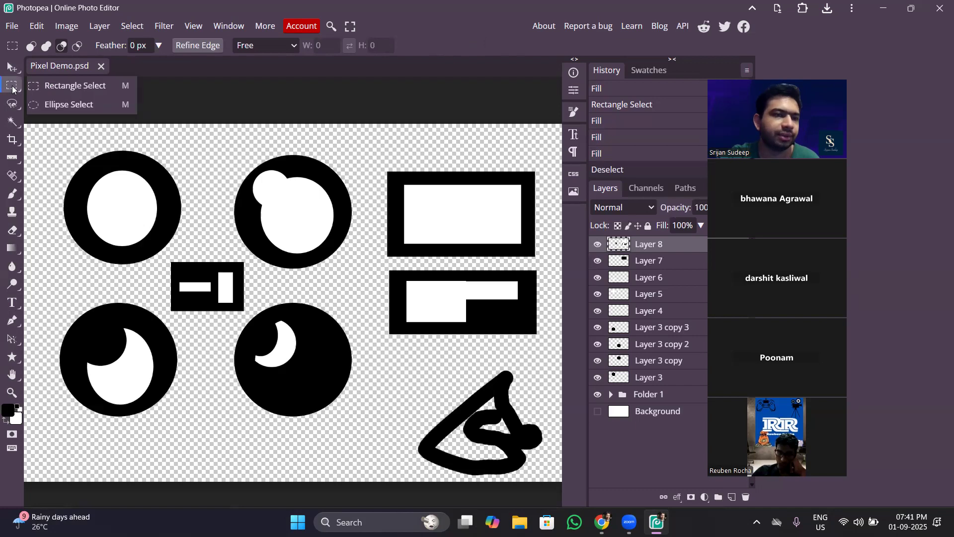
click(42, 104)
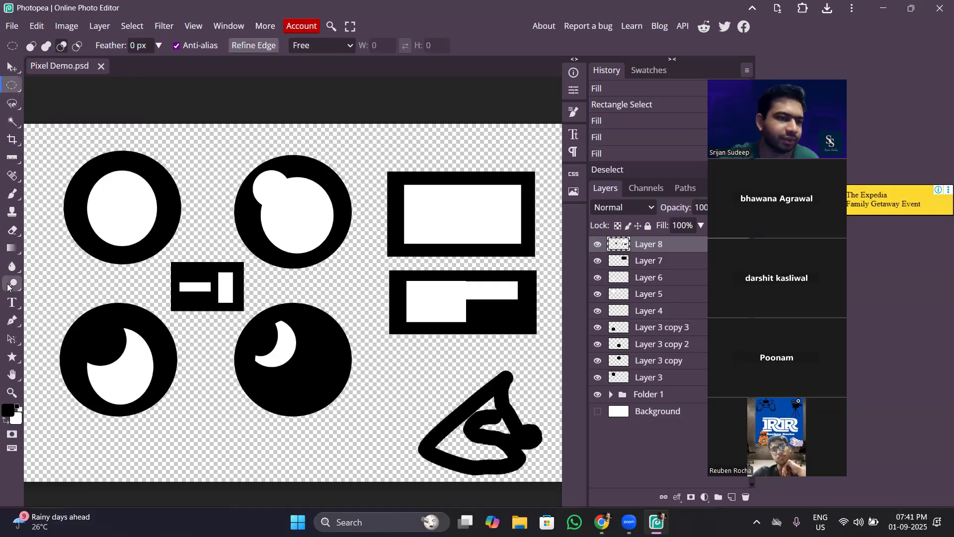
click(10, 247)
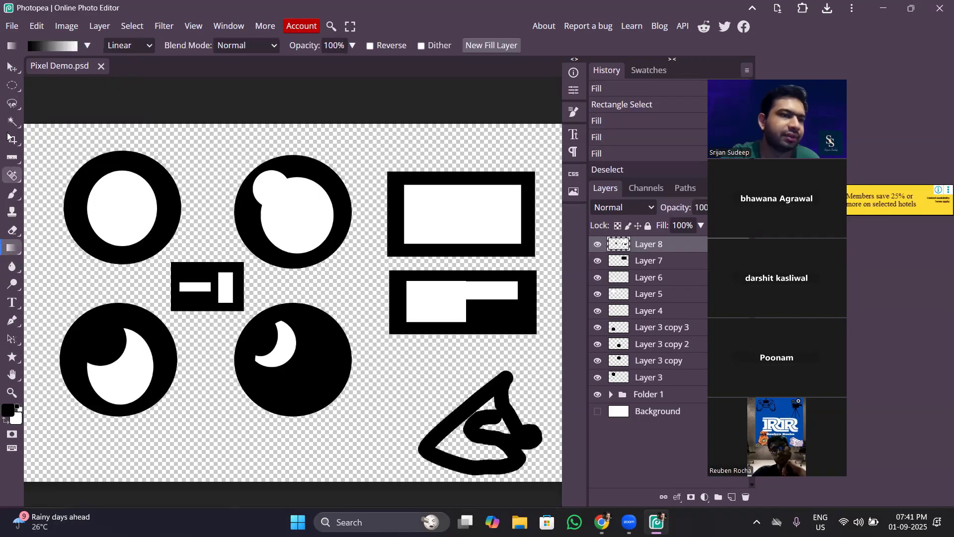
click(11, 67)
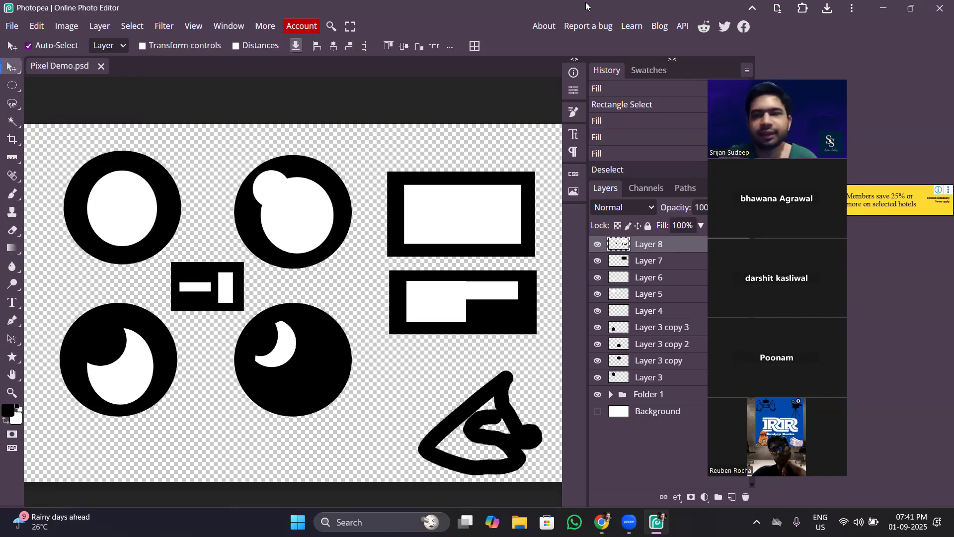